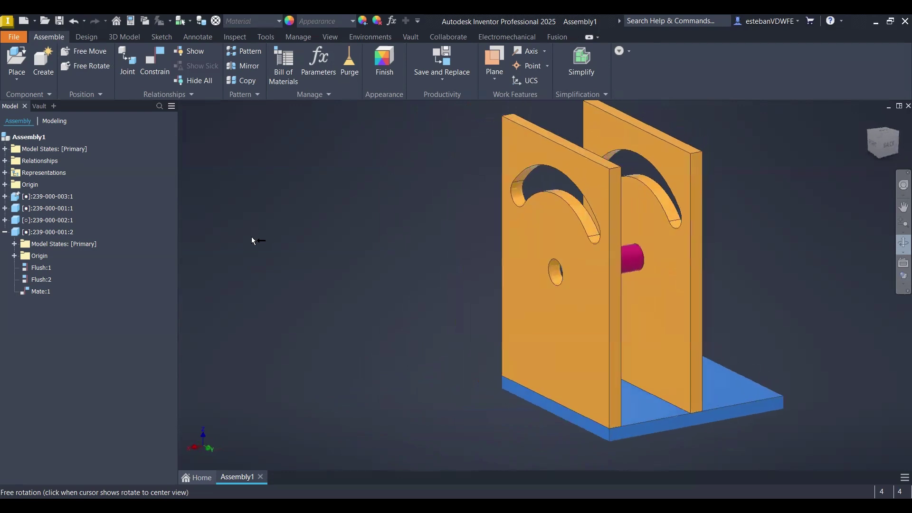
pyautogui.press('Escape')
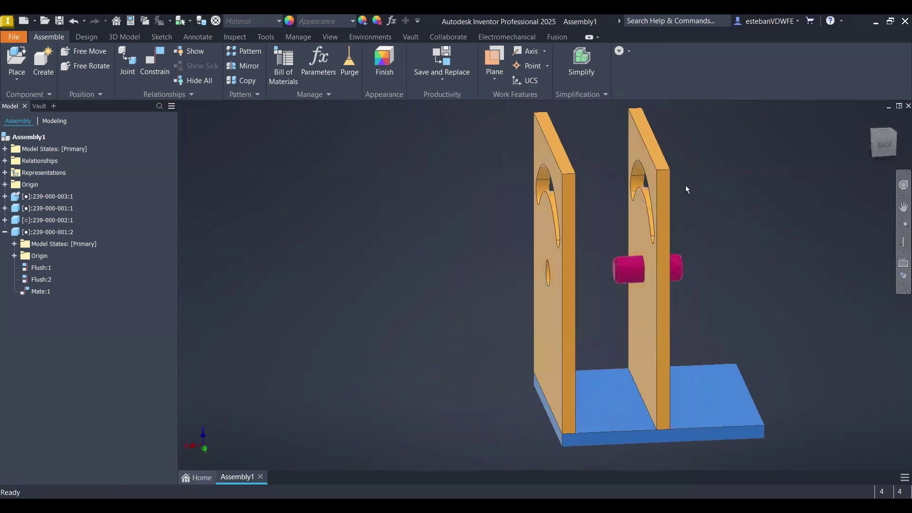
pyautogui.click(903, 207)
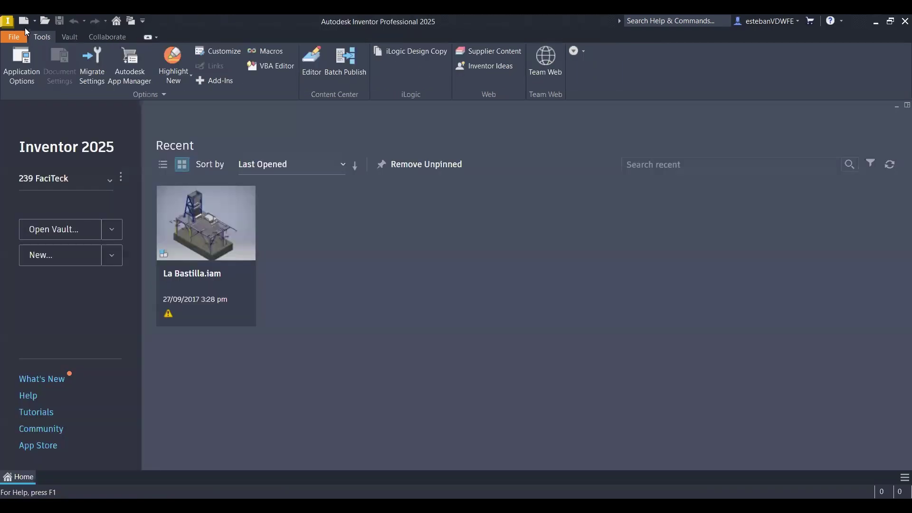
# Create a new assembly from the metric Standard (DIN).iam template.
pyautogui.click(23, 22)
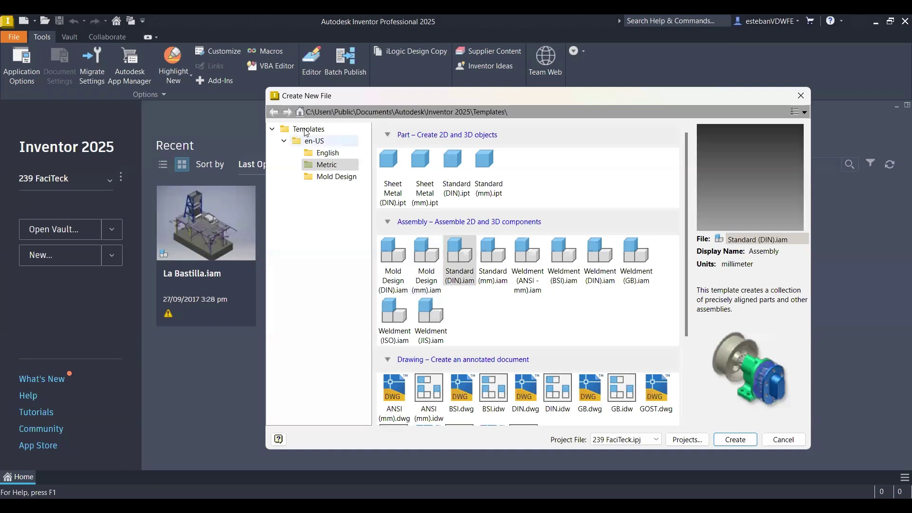
pyautogui.click(480, 320)
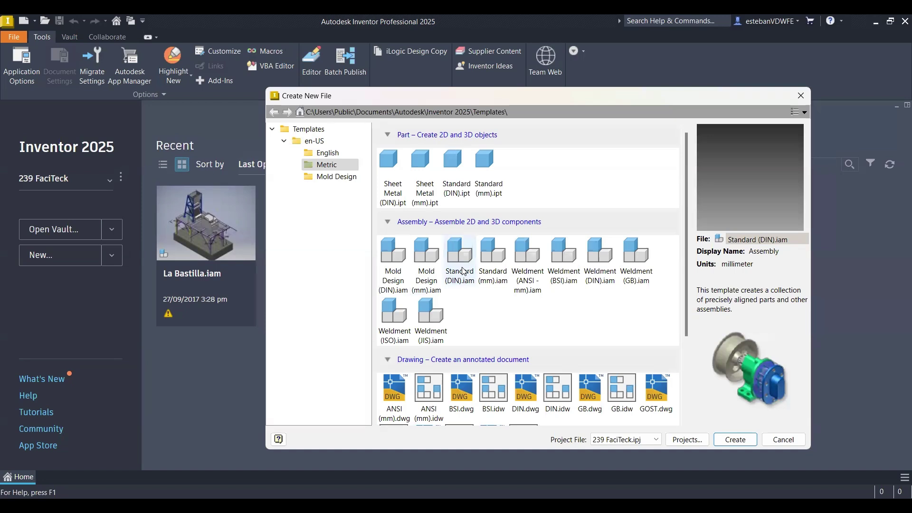
pyautogui.click(390, 261)
pyautogui.click(421, 269)
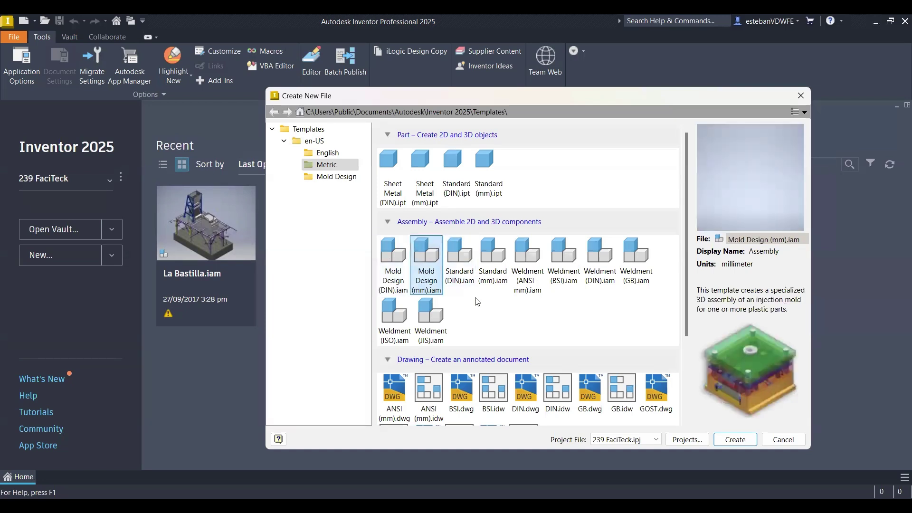
pyautogui.click(394, 263)
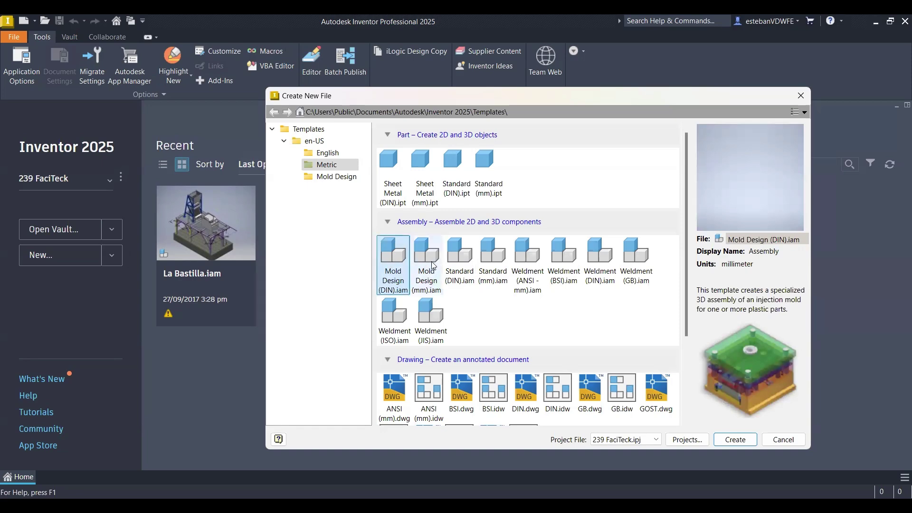
pyautogui.click(460, 264)
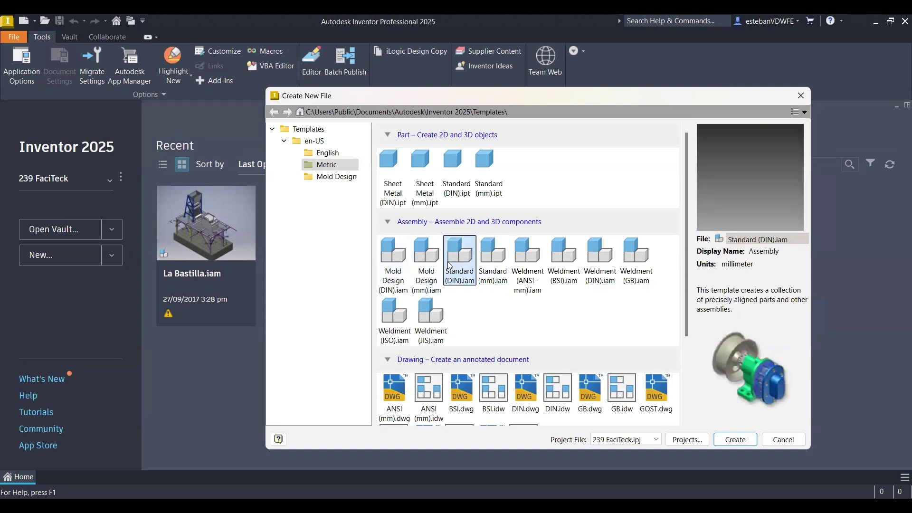
pyautogui.click(520, 266)
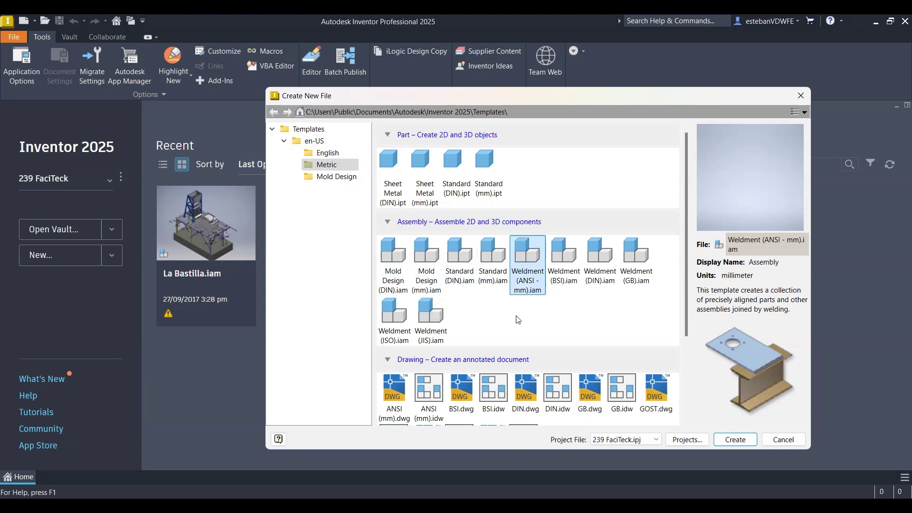
pyautogui.click(329, 153)
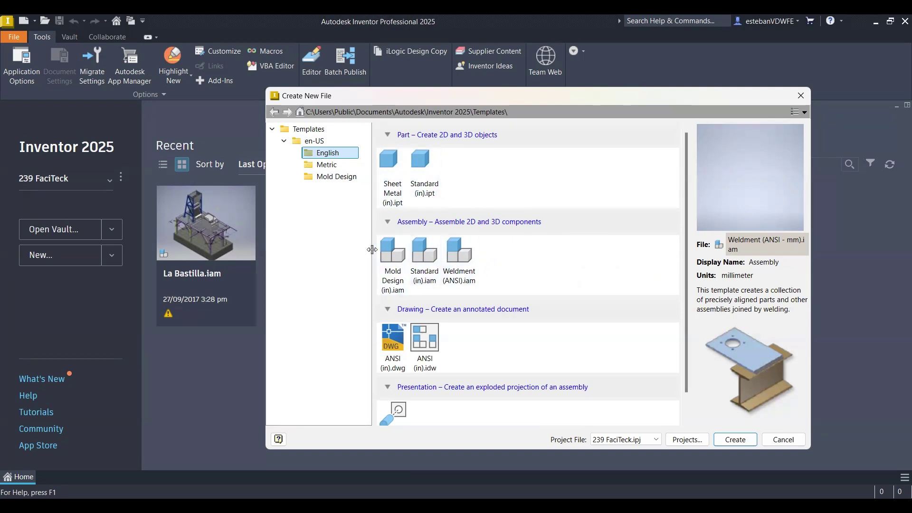
pyautogui.click(327, 165)
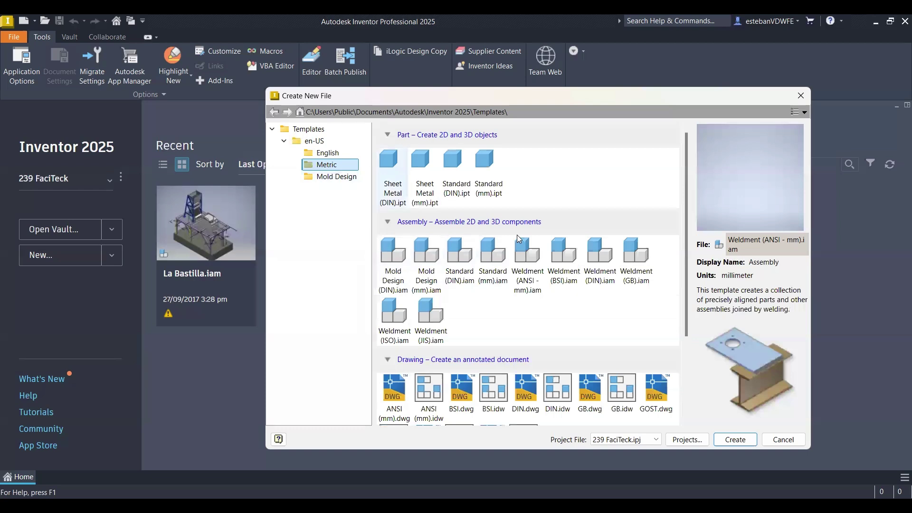
pyautogui.click(536, 310)
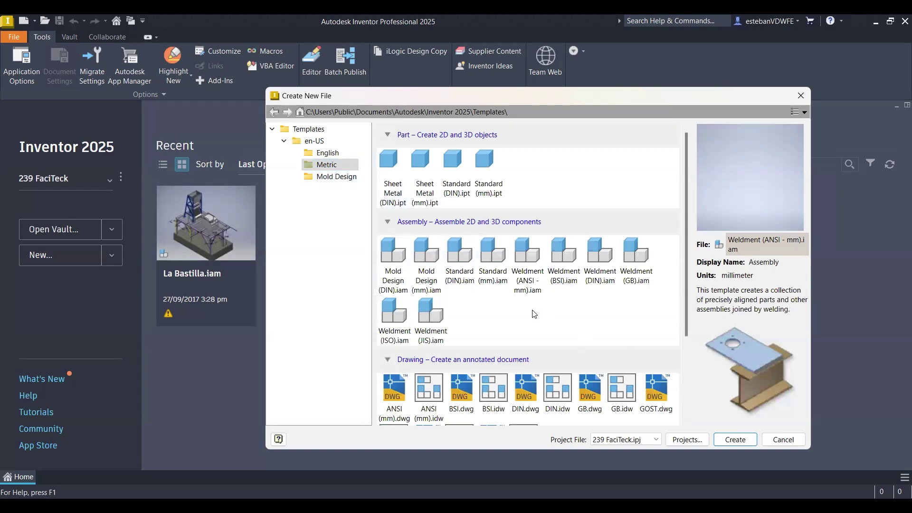
pyautogui.doubleClick(460, 254)
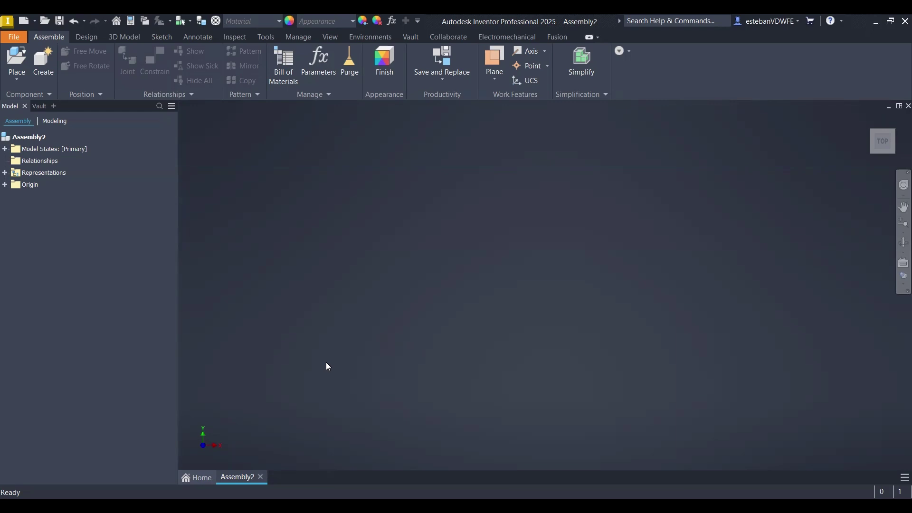
# Place a single instance of part 239-000-003 grounded at the assembly origin, using the home view.
pyautogui.click(23, 71)
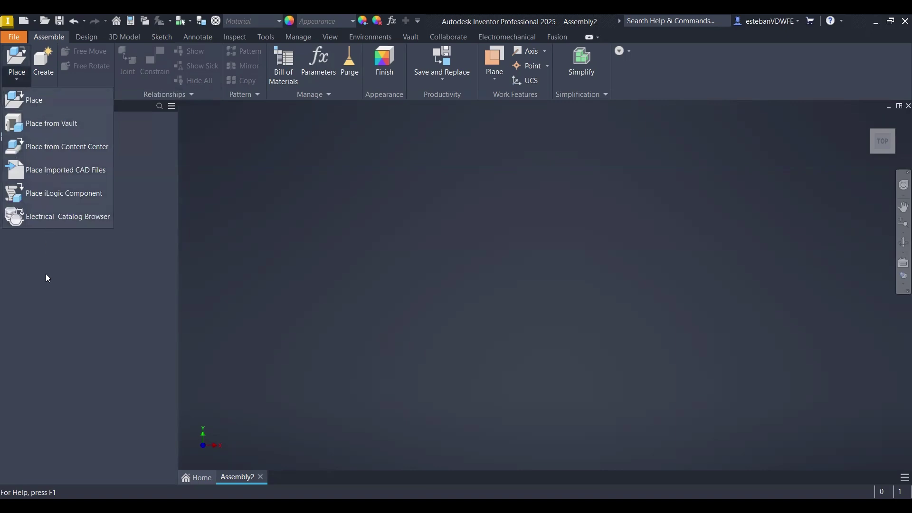
pyautogui.click(63, 299)
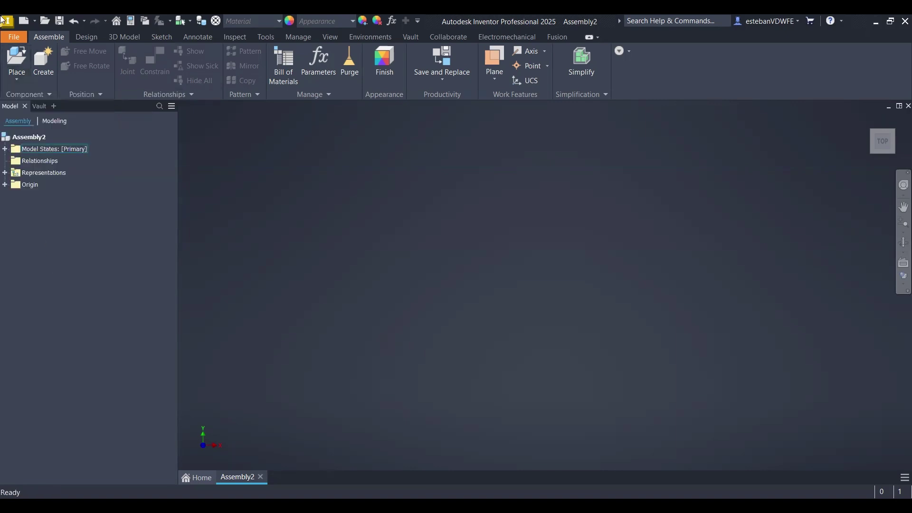
pyautogui.click(20, 55)
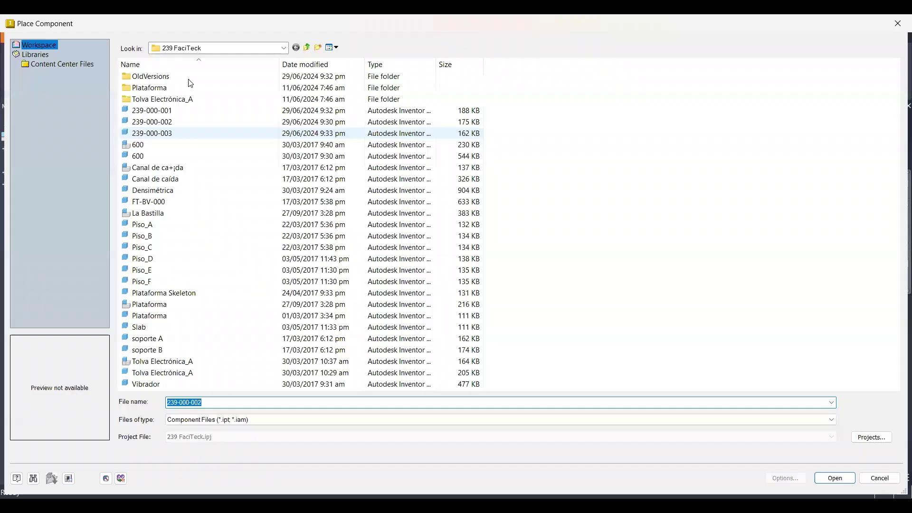
pyautogui.click(169, 137)
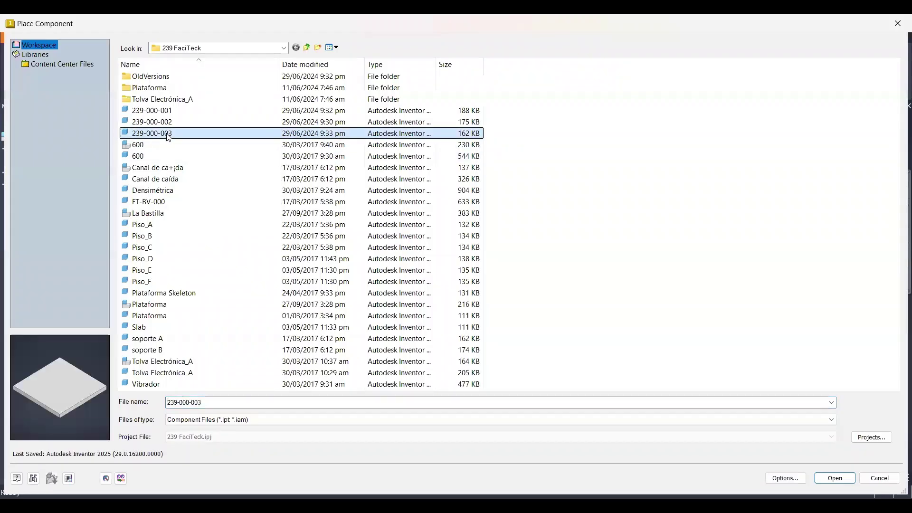
pyautogui.press('Return')
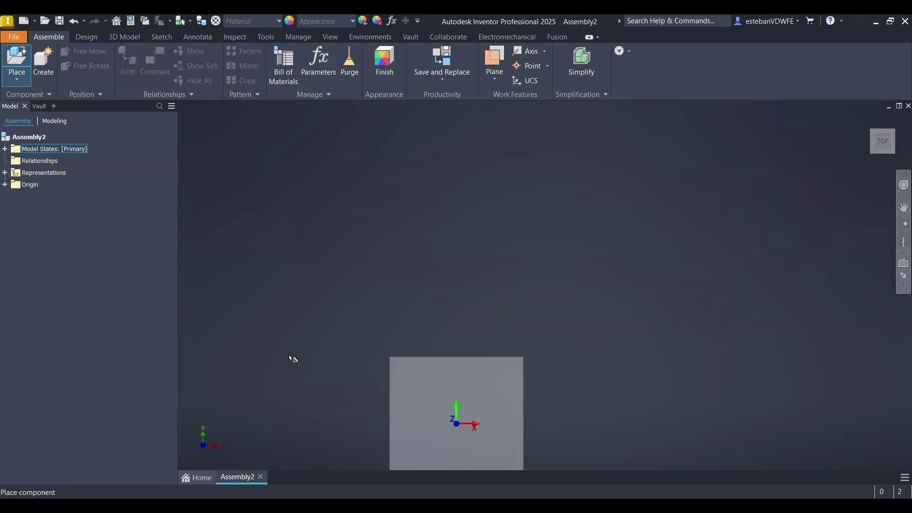
pyautogui.press('Escape')
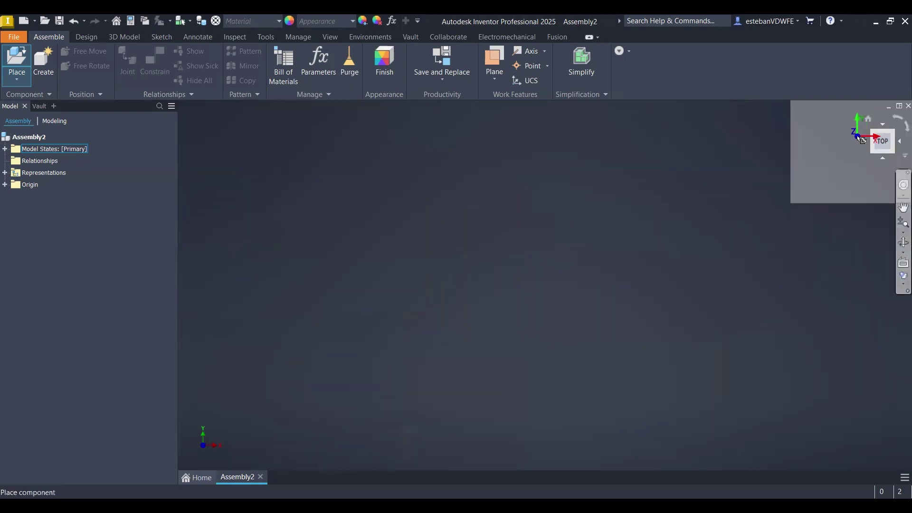
pyautogui.click(868, 122)
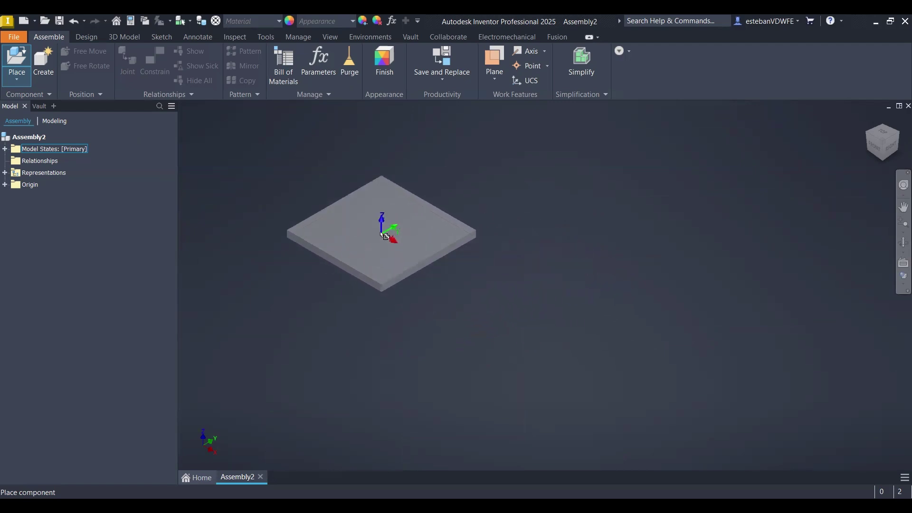
pyautogui.rightClick(382, 232)
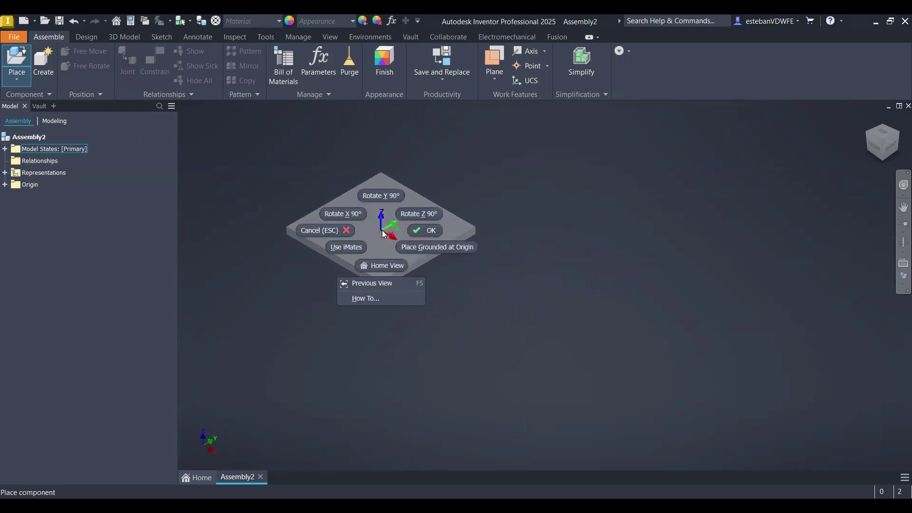
pyautogui.click(422, 251)
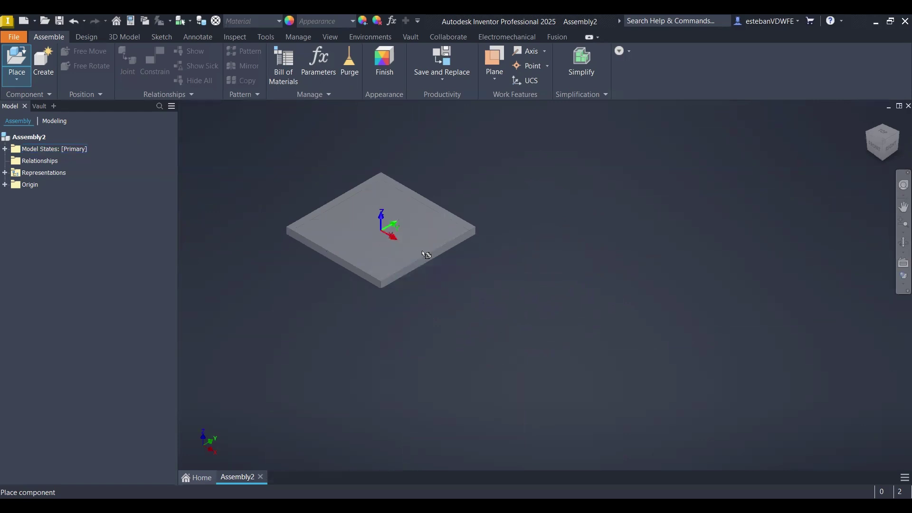
pyautogui.rightClick(338, 199)
pyautogui.click(375, 196)
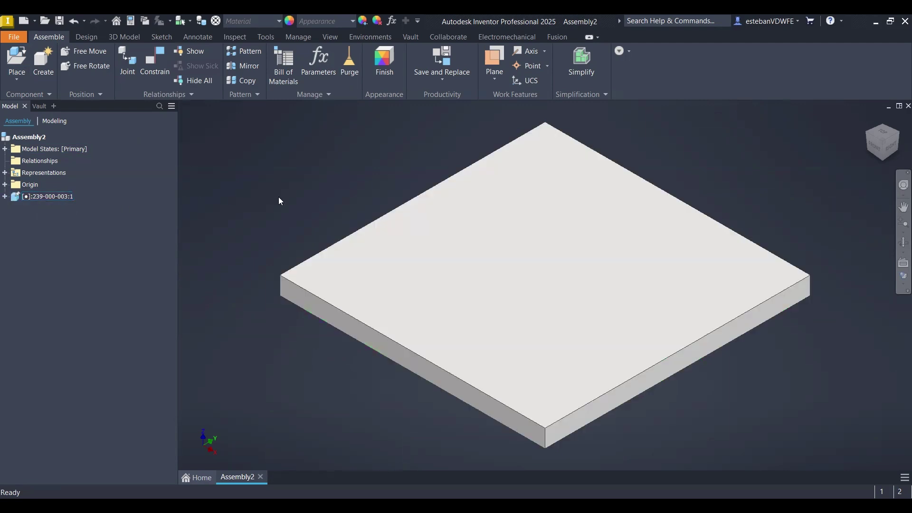
# Compare the assembly's origin planes with the origin planes of the placed base plate 239-000-003.
pyautogui.scroll(-2, 259, 198)
pyautogui.moveTo(312, 202); pyautogui.dragTo(375, 242, button='middle')
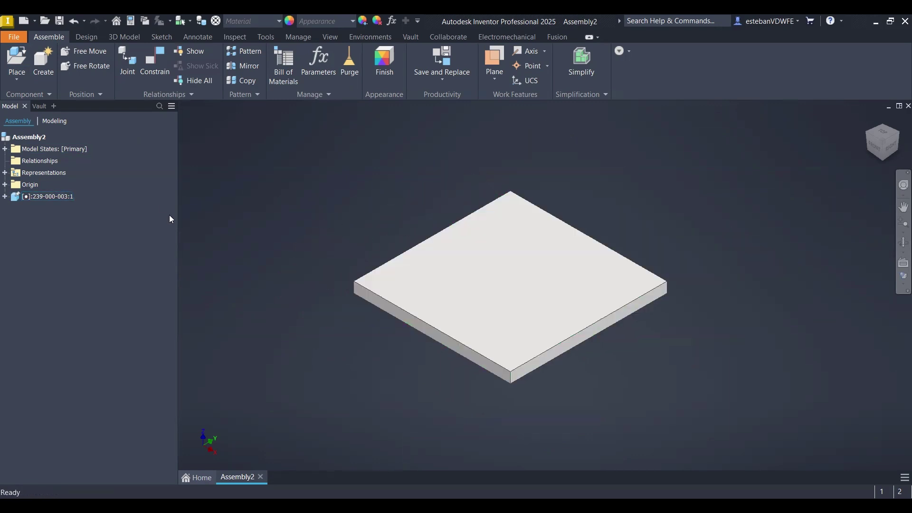
pyautogui.click(5, 184)
pyautogui.click(42, 209)
pyautogui.click(43, 220)
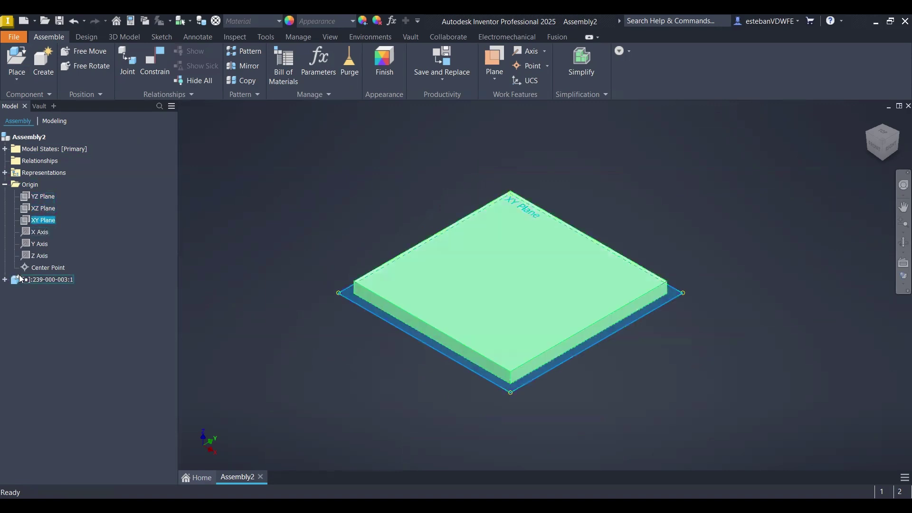
pyautogui.click(5, 279)
pyautogui.click(14, 303)
pyautogui.click(51, 316)
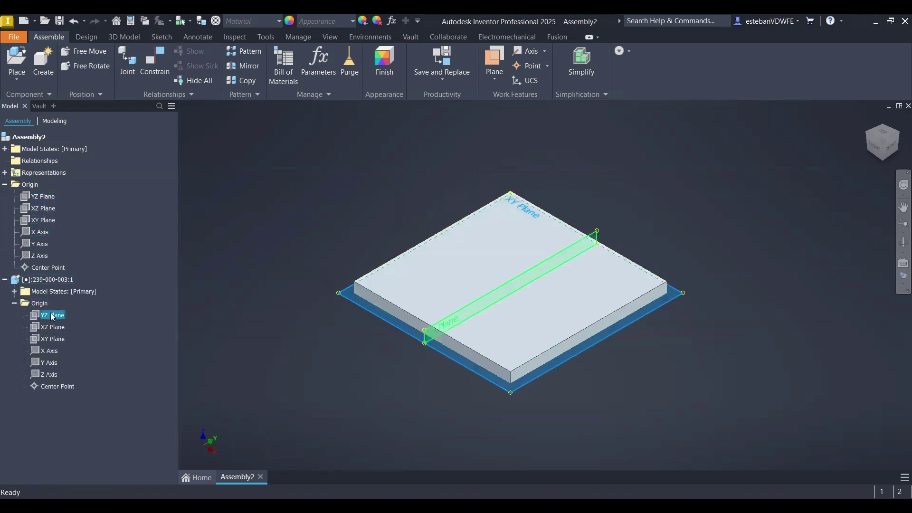
pyautogui.click(46, 340)
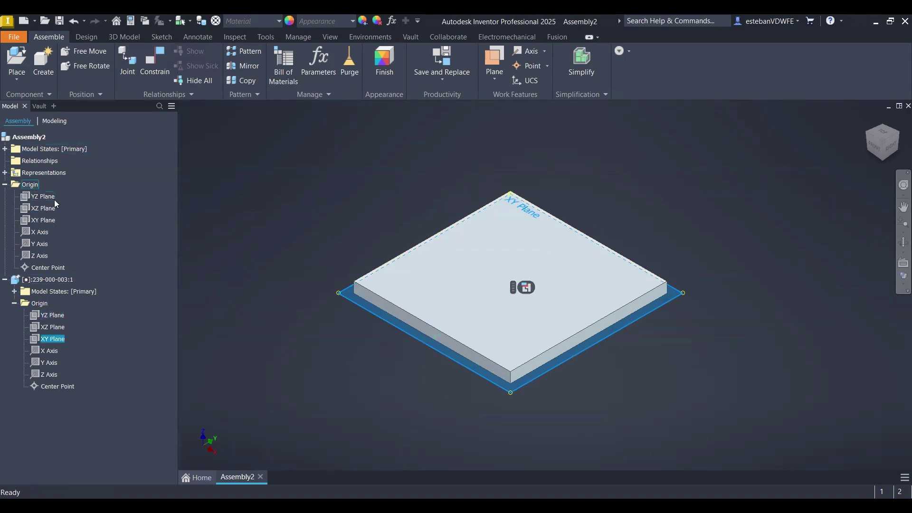
pyautogui.click(389, 199)
pyautogui.moveTo(329, 186); pyautogui.dragTo(410, 228, button='middle')
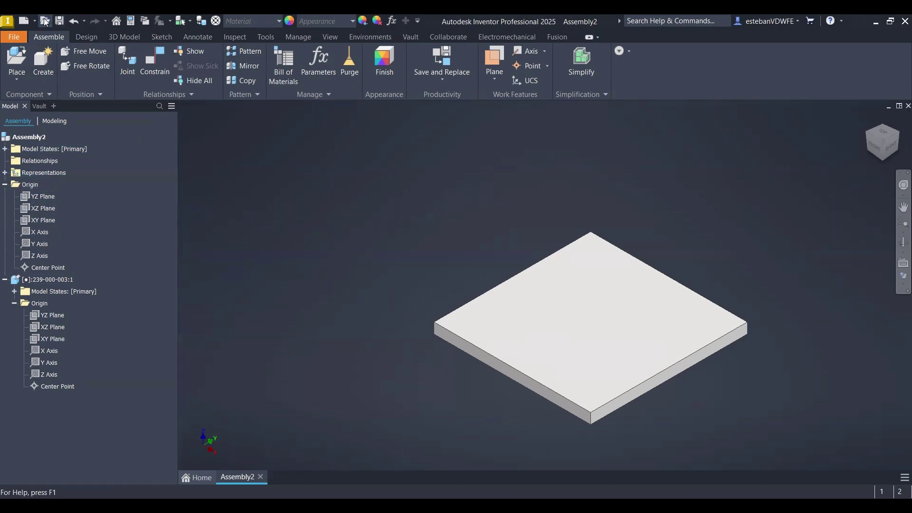
# Open the part files 239-000-001 and 239-000-002 together from the 239 FaciTeck folder.
pyautogui.hotkey('ctrl', 'o')
pyautogui.click(164, 135)
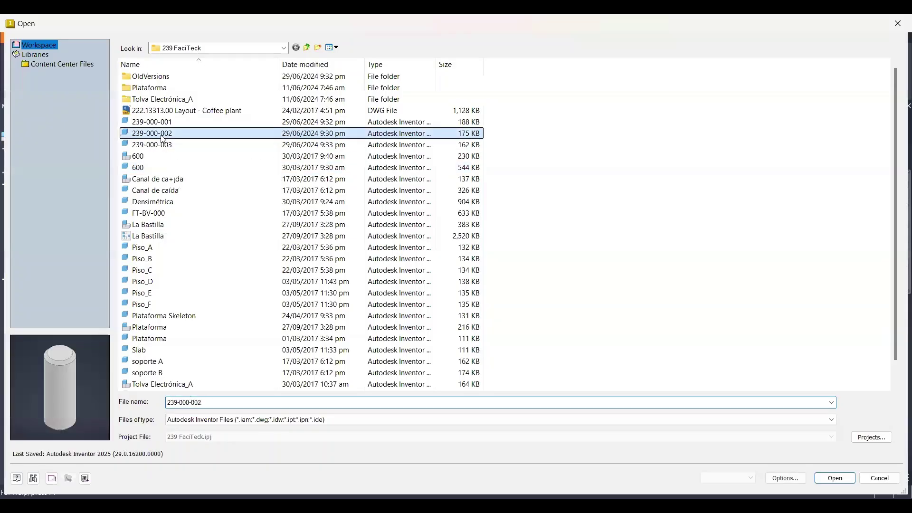
pyautogui.click(165, 146)
pyautogui.click(161, 122)
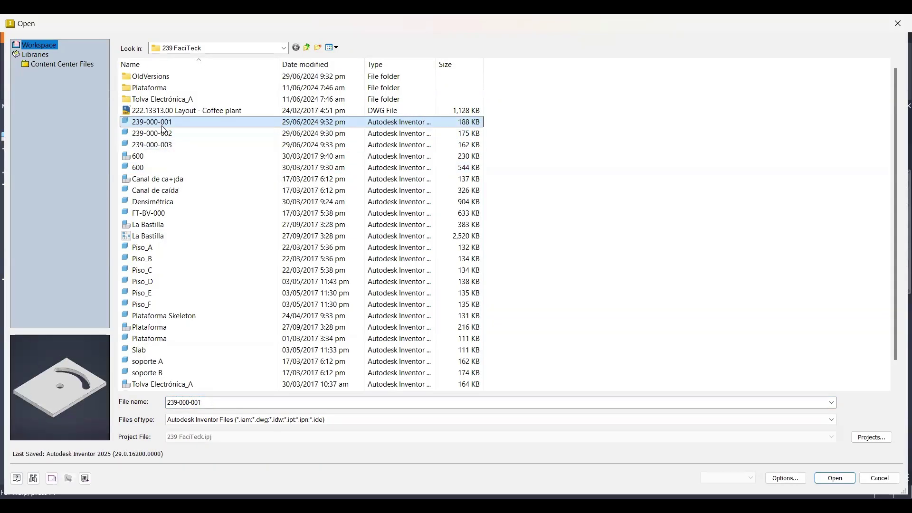
pyautogui.keyDown('ctrl'); pyautogui.click(164, 134); pyautogui.keyUp('ctrl')
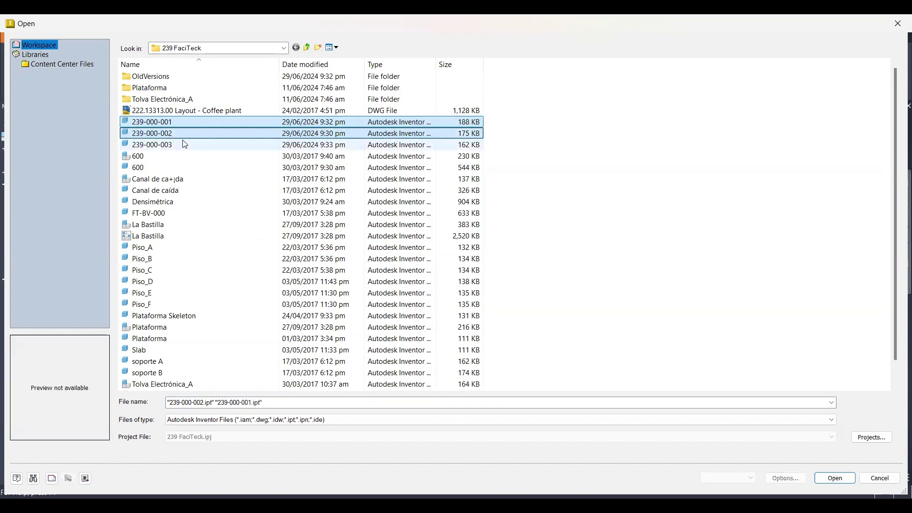
pyautogui.press('Return')
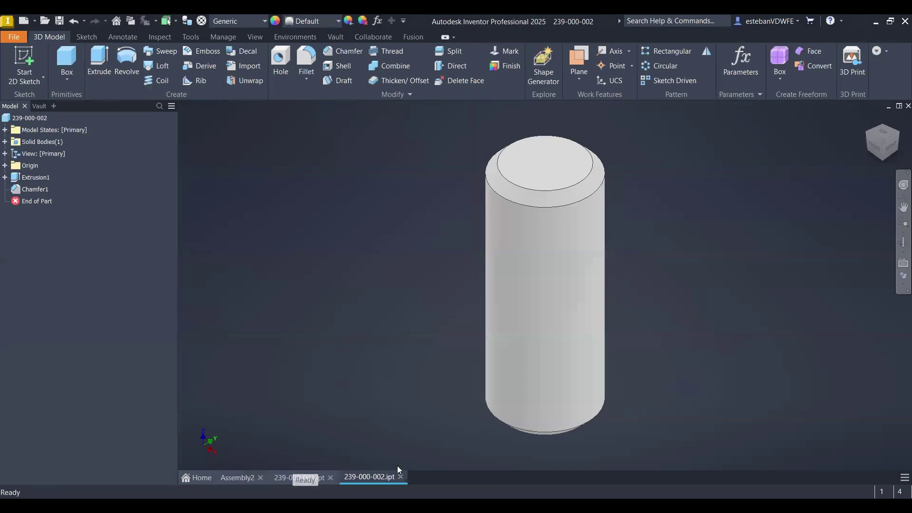
# Look over the opened parts 239-000-001 and 239-000-002, then return to Assembly2.
pyautogui.click(354, 478)
pyautogui.click(304, 477)
pyautogui.click(373, 478)
pyautogui.click(299, 478)
pyautogui.click(369, 477)
pyautogui.click(237, 478)
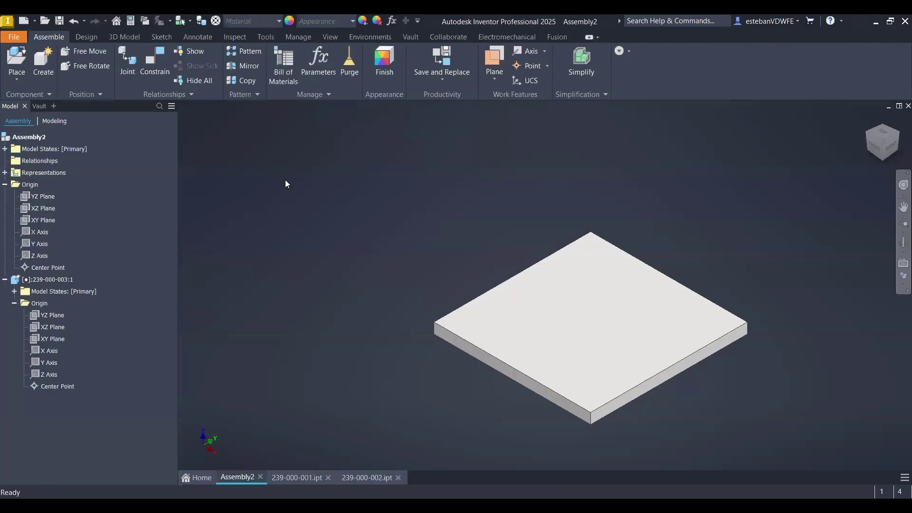
# Copy part 239-000-001 from its own file, paste it into Assembly2 and set it clear of the base plate.
pyautogui.click(19, 56)
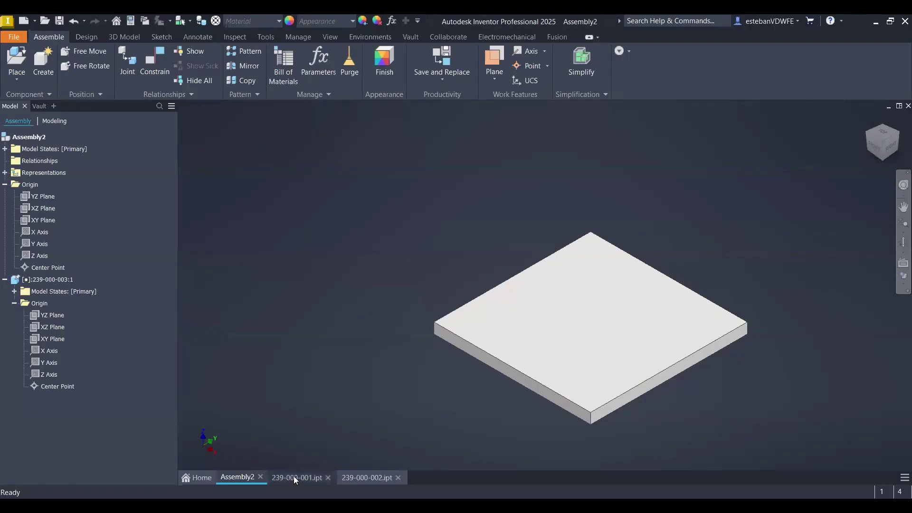
pyautogui.click(294, 476)
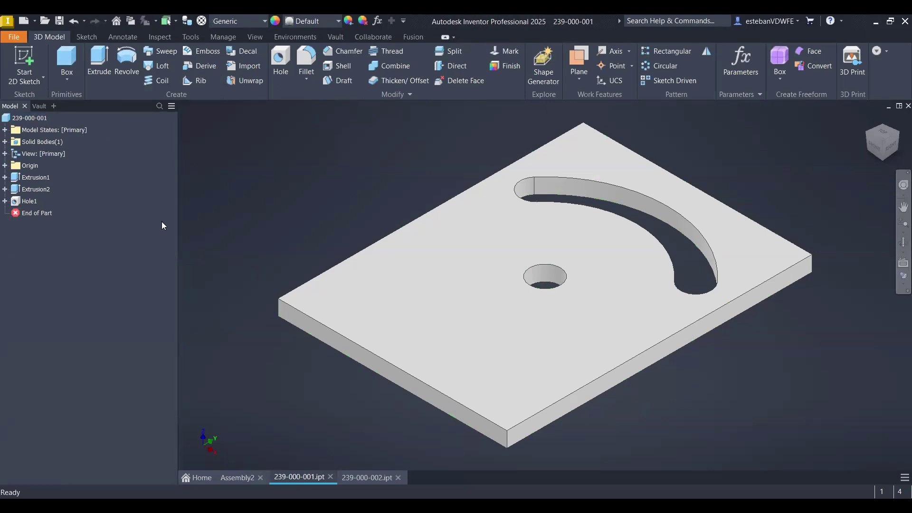
pyautogui.click(30, 117)
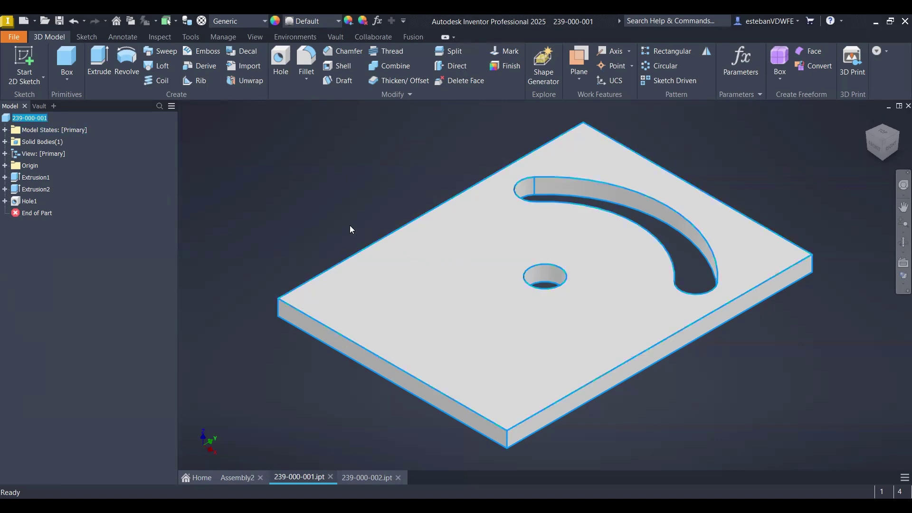
pyautogui.rightClick(296, 186)
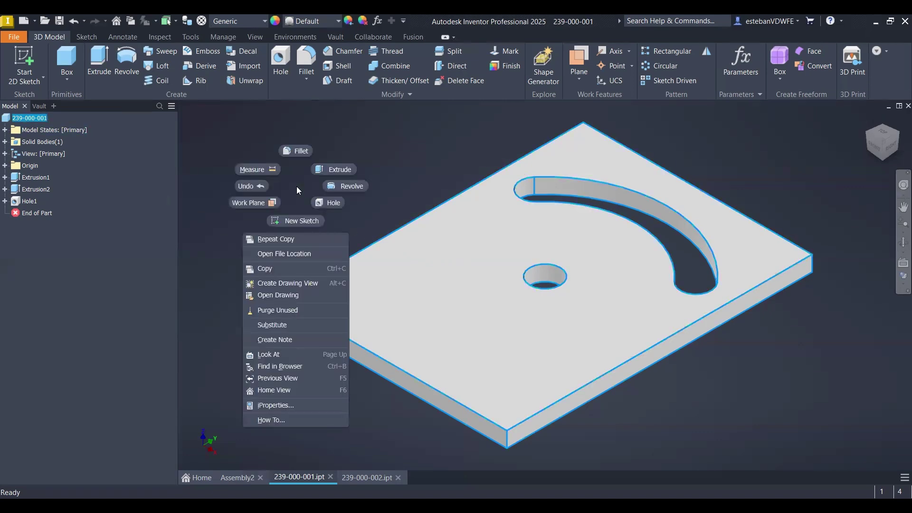
pyautogui.click(273, 270)
pyautogui.click(133, 213)
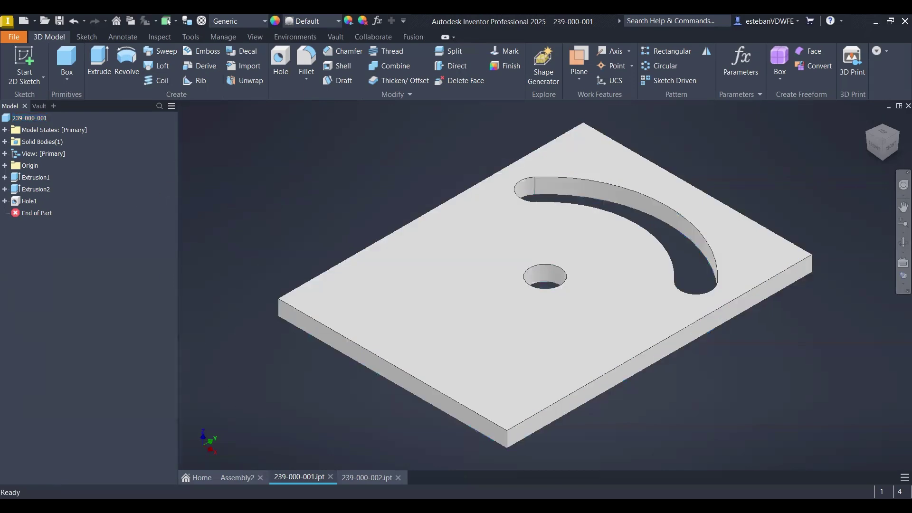
pyautogui.click(237, 477)
pyautogui.rightClick(349, 191)
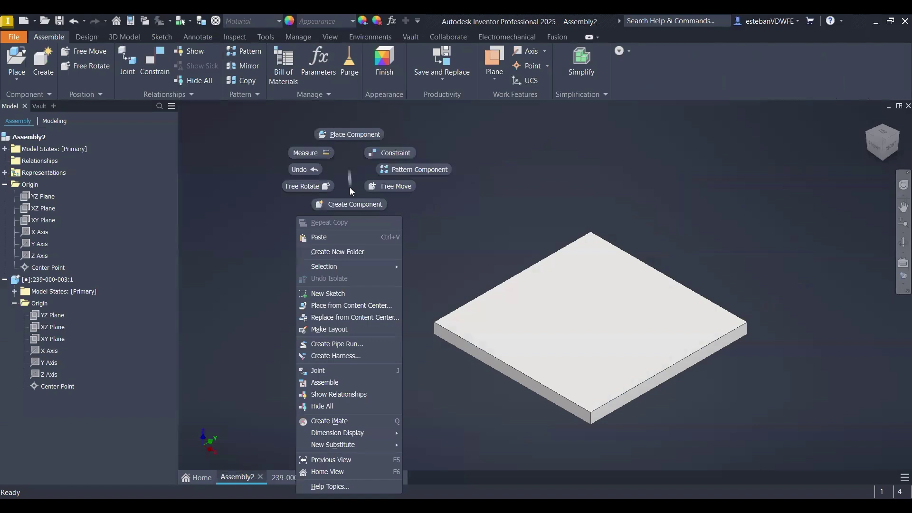
pyautogui.click(322, 238)
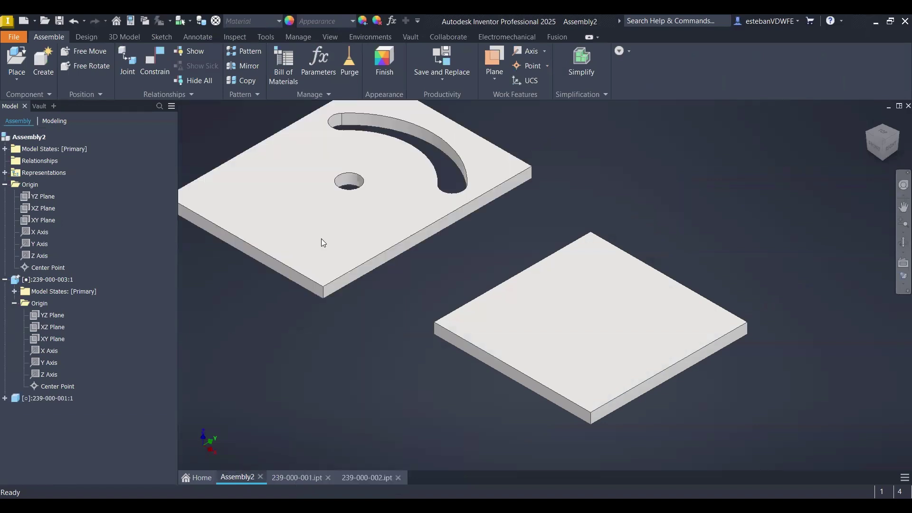
pyautogui.scroll(3, 413, 276)
pyautogui.moveTo(424, 275); pyautogui.dragTo(373, 202)
# Copy the pin from the 239-000-002 part file and paste it into Assembly2.
pyautogui.click(367, 476)
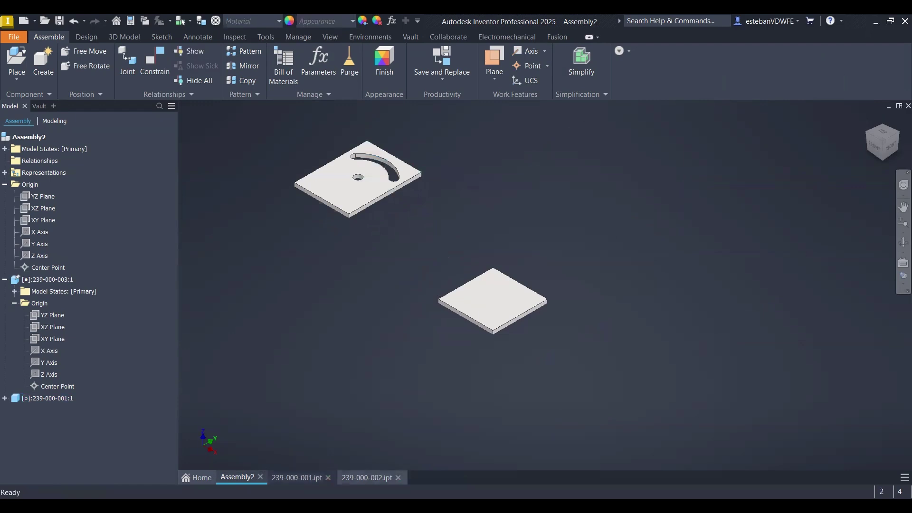
pyautogui.click(36, 119)
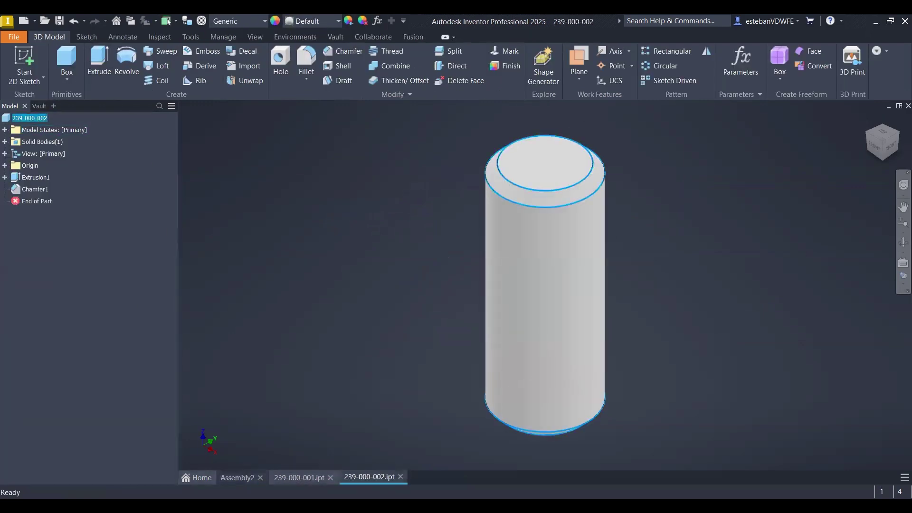
pyautogui.click(238, 477)
pyautogui.hotkey('ctrl', 'v')
pyautogui.moveTo(354, 289); pyautogui.dragTo(373, 299, button='middle')
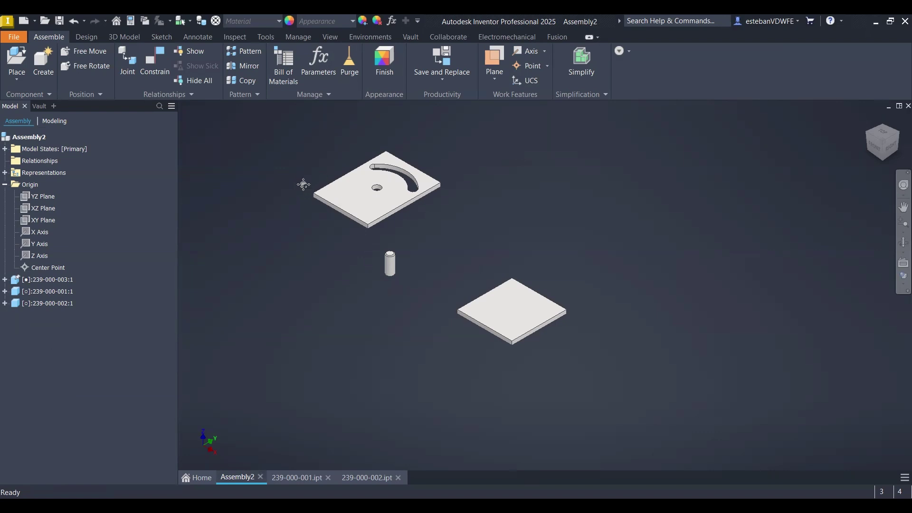
pyautogui.moveTo(304, 188); pyautogui.dragTo(308, 229, button='middle')
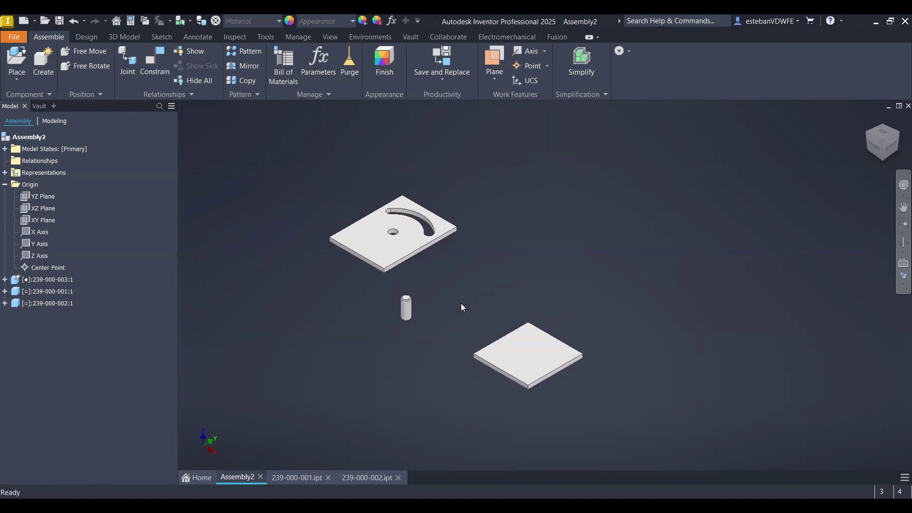
# Move the pin to a free spot above the base plate and bring slotted plate 239-000-001 closer to the base.
pyautogui.moveTo(410, 300); pyautogui.dragTo(540, 221)
pyautogui.moveTo(400, 267); pyautogui.dragTo(441, 317)
pyautogui.click(272, 187)
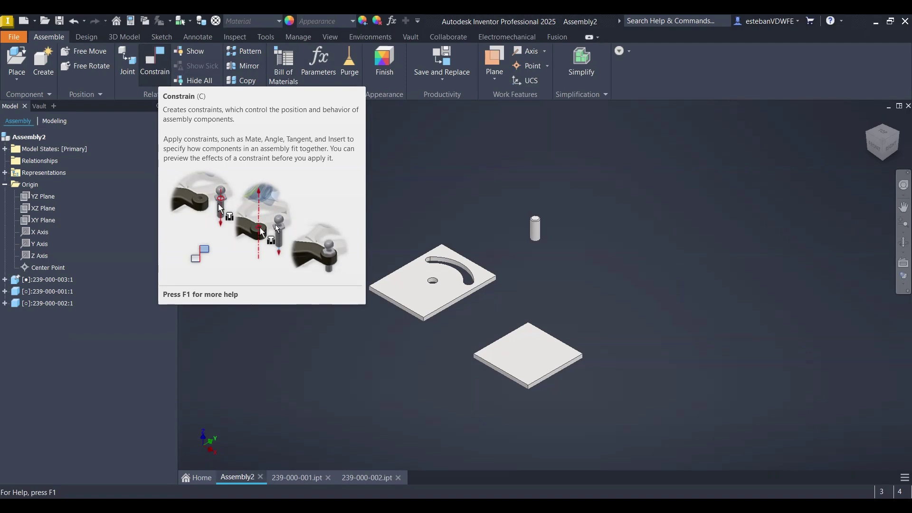
pyautogui.click(187, 95)
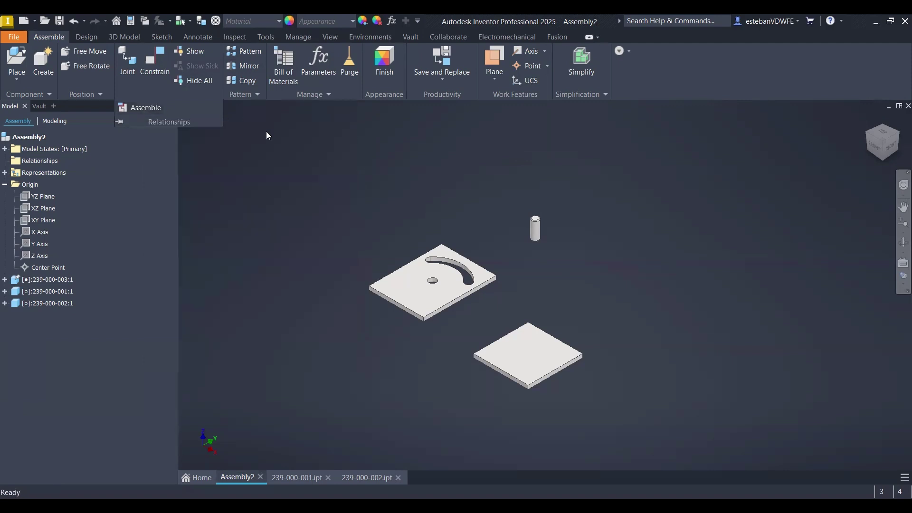
pyautogui.moveTo(294, 228); pyautogui.dragTo(279, 260, button='middle')
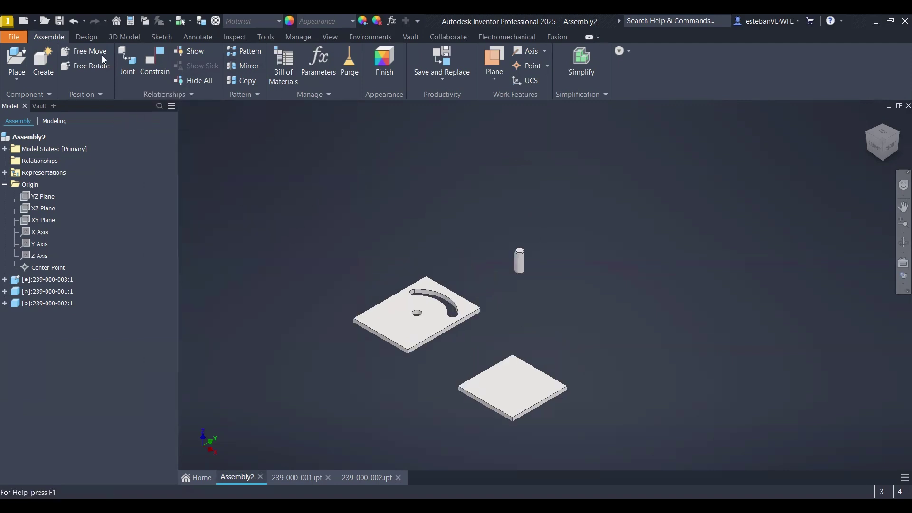
# Start a joint and examine snap points on plate 239-000-001's edge and round hole, trying the hole's mid-depth centre as first origin.
pyautogui.click(127, 59)
pyautogui.moveTo(604, 317); pyautogui.dragTo(711, 283, button='middle')
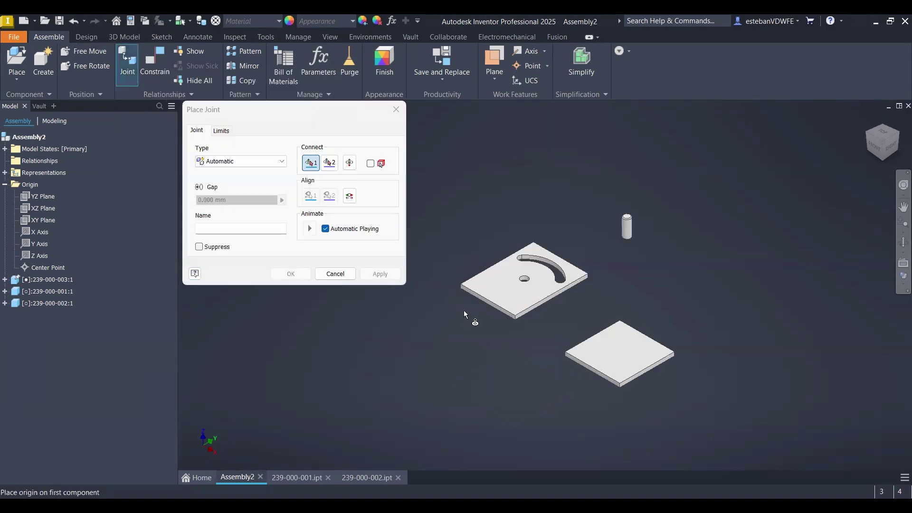
pyautogui.scroll(5, 468, 311)
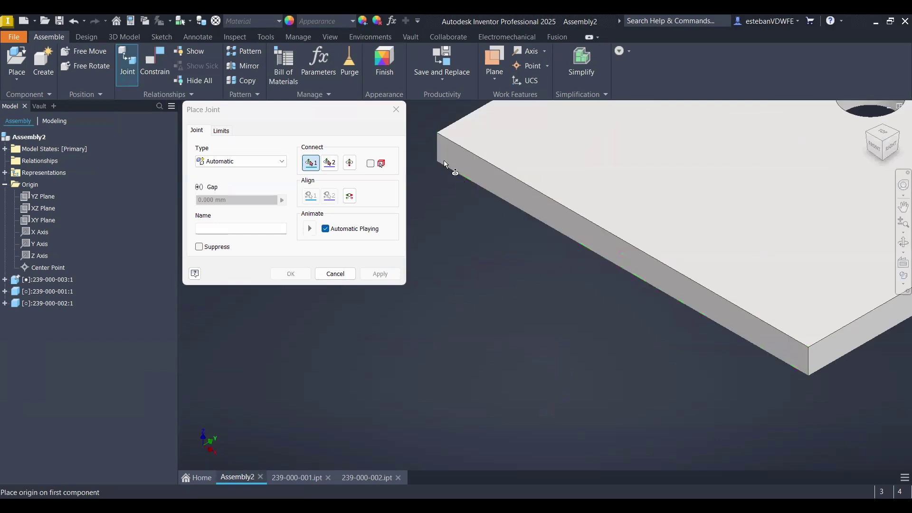
pyautogui.moveTo(625, 258); pyautogui.dragTo(582, 249, button='middle')
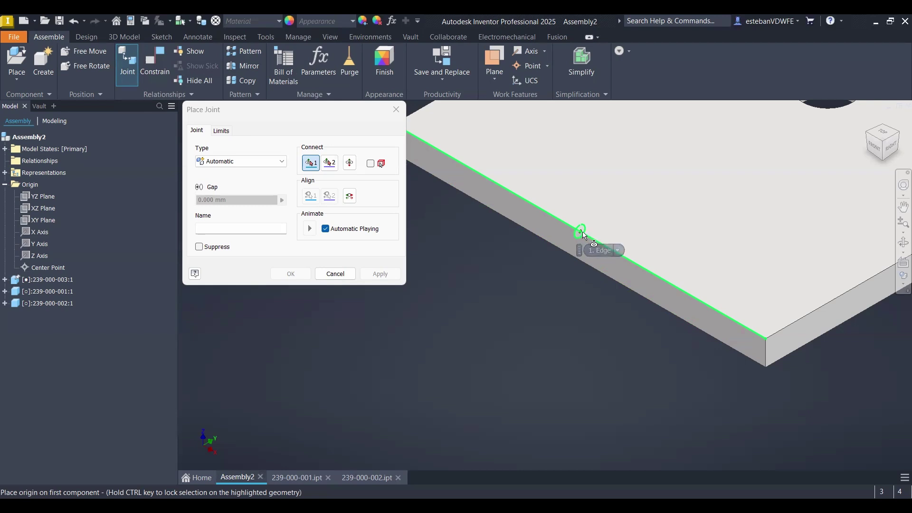
pyautogui.scroll(-3, 583, 231)
pyautogui.scroll(6, 597, 327)
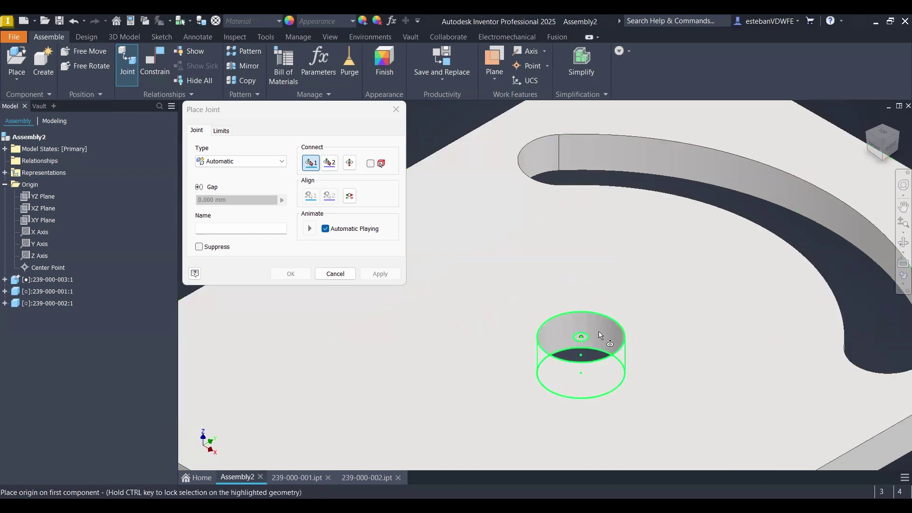
pyautogui.moveTo(617, 350)
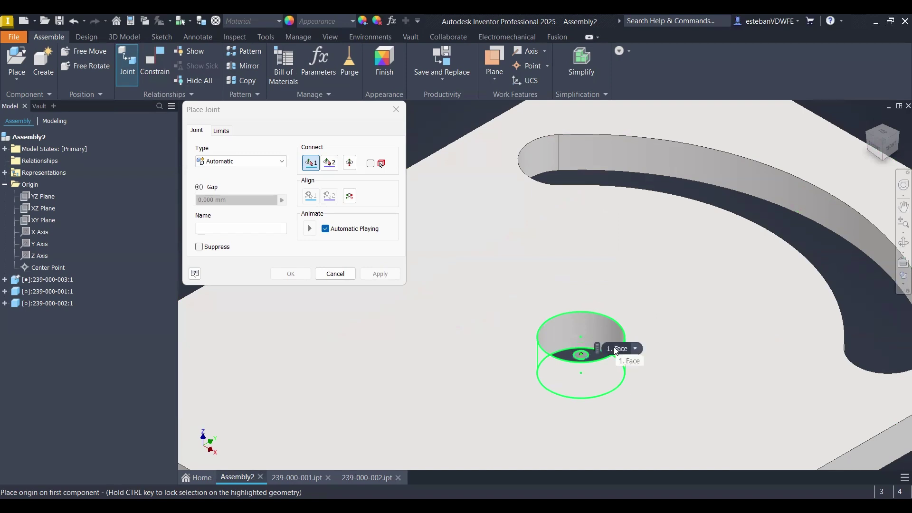
pyautogui.scroll(-1, 615, 348)
pyautogui.scroll(1, 624, 355)
pyautogui.scroll(1, 624, 355)
pyautogui.scroll(-1, 624, 355)
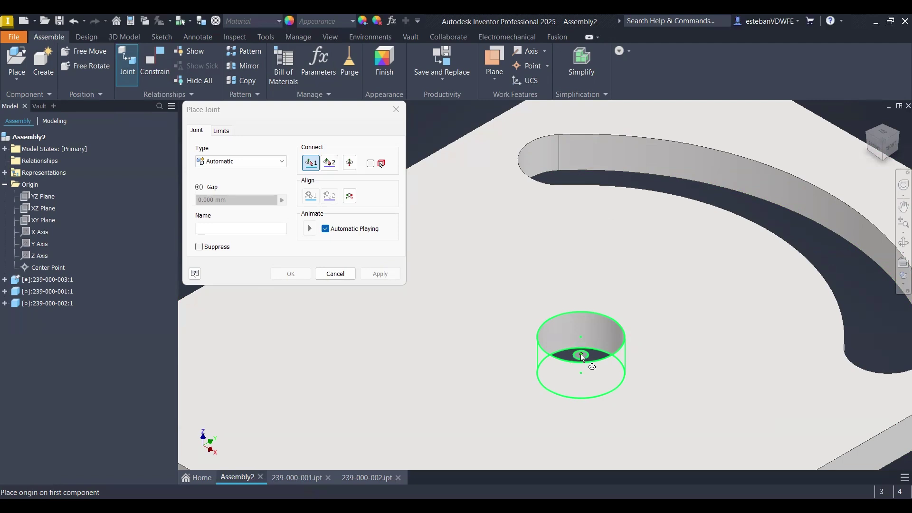
pyautogui.click(582, 357)
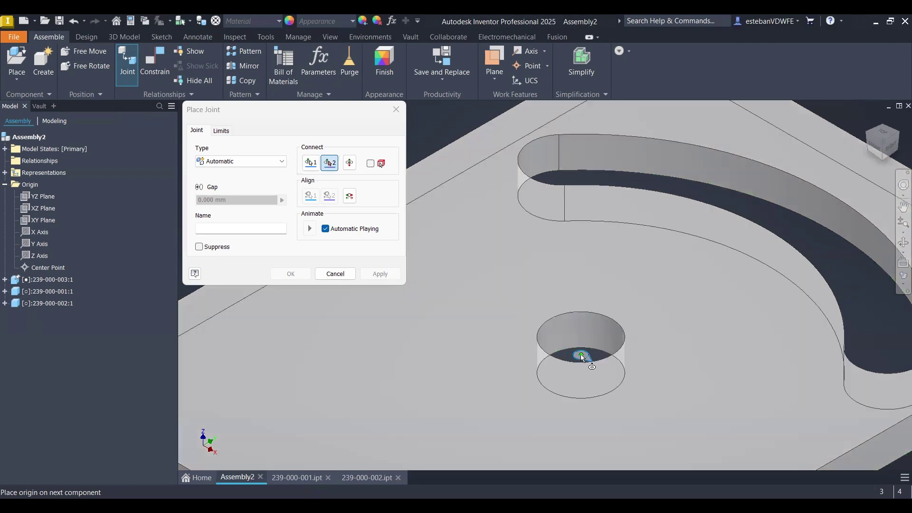
pyautogui.click(309, 163)
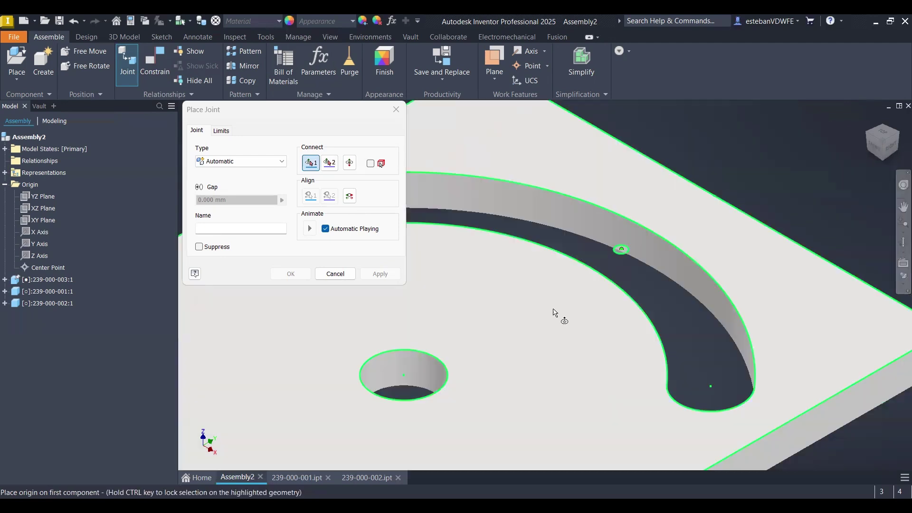
# Examine the joint origin points offered on the slotted face, the pin's end face and the base plate's edge.
pyautogui.scroll(-3, 560, 314)
pyautogui.moveTo(560, 314); pyautogui.dragTo(587, 325, button='middle')
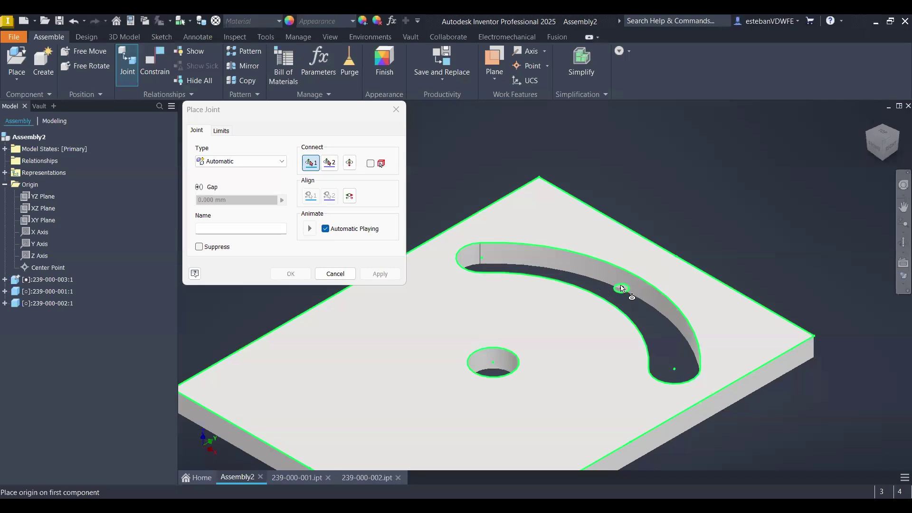
pyautogui.scroll(-5, 560, 269)
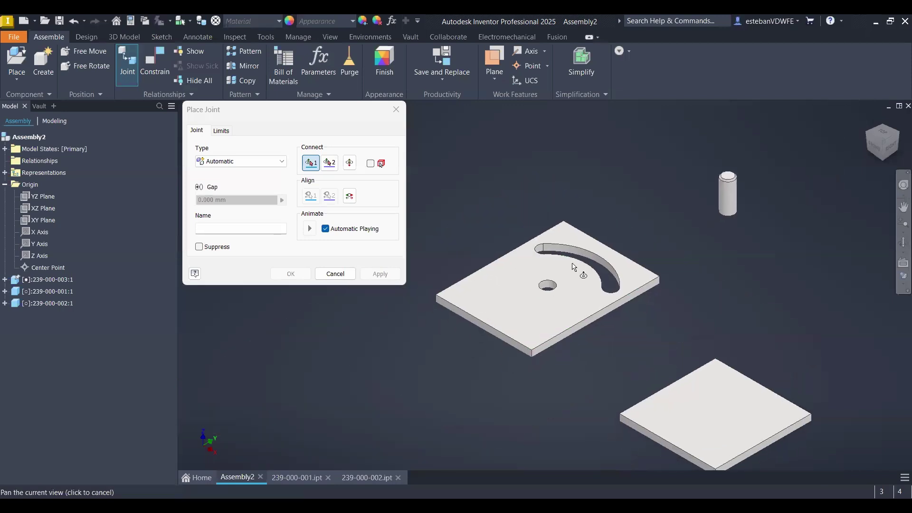
pyautogui.scroll(5, 742, 216)
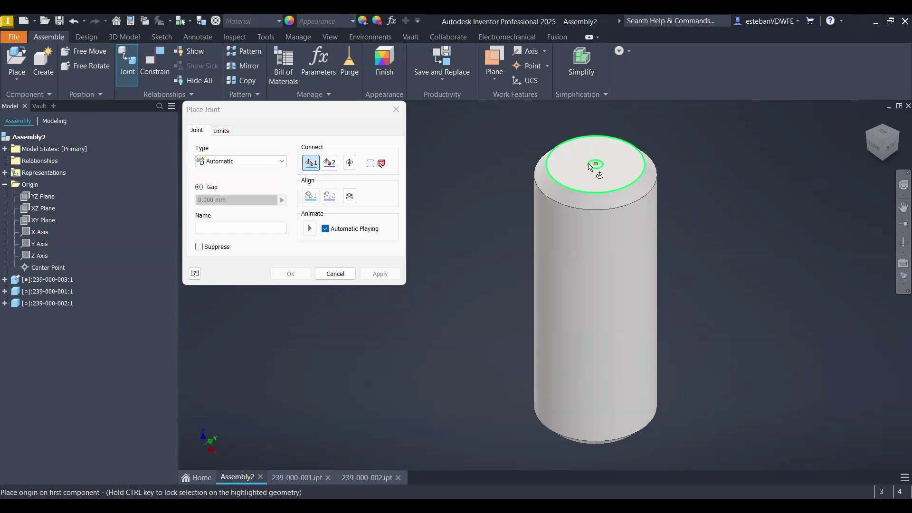
pyautogui.scroll(-5, 613, 187)
pyautogui.scroll(-3, 613, 187)
pyautogui.moveTo(640, 278); pyautogui.dragTo(649, 262, button='middle')
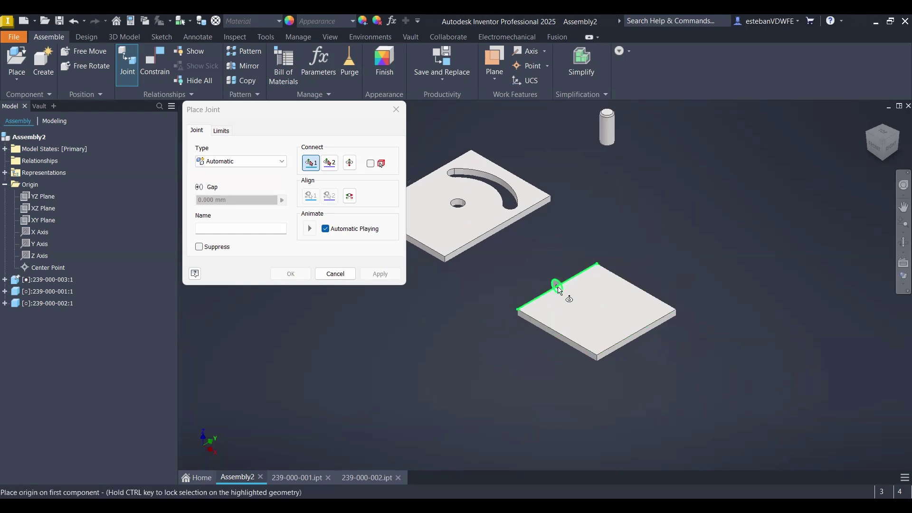
pyautogui.scroll(2, 487, 261)
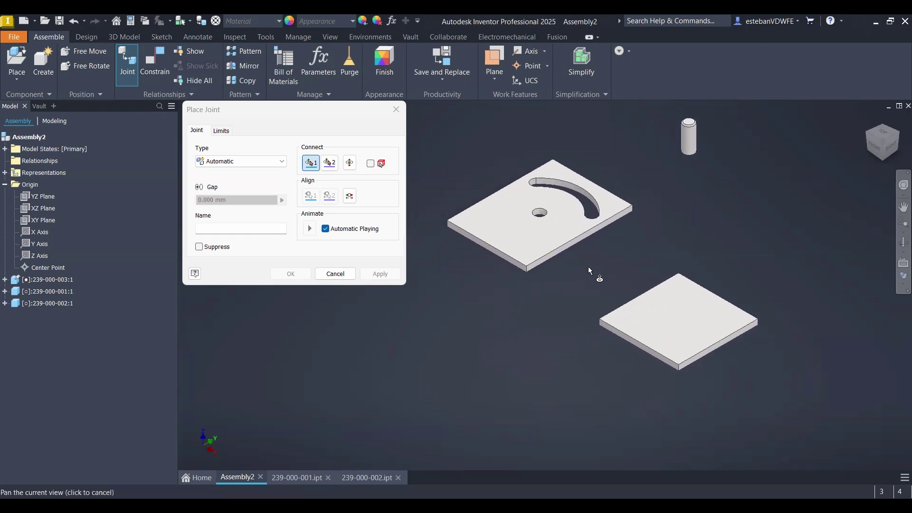
# Connect the slotted plate's short end face opposite the slot to the centre of the base plate's top face.
pyautogui.scroll(5, 494, 247)
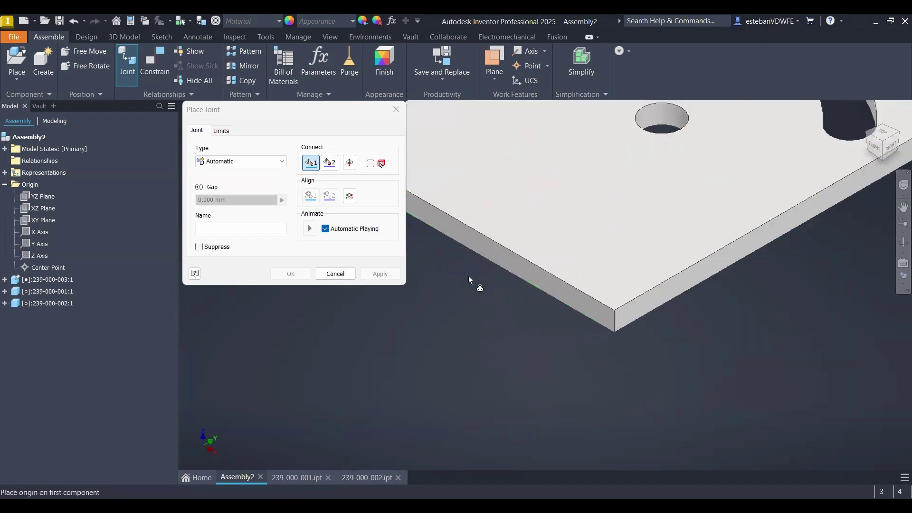
pyautogui.click(476, 244)
pyautogui.scroll(-6, 499, 264)
pyautogui.scroll(2, 598, 314)
pyautogui.moveTo(487, 239); pyautogui.dragTo(542, 263, button='middle')
pyautogui.click(707, 297)
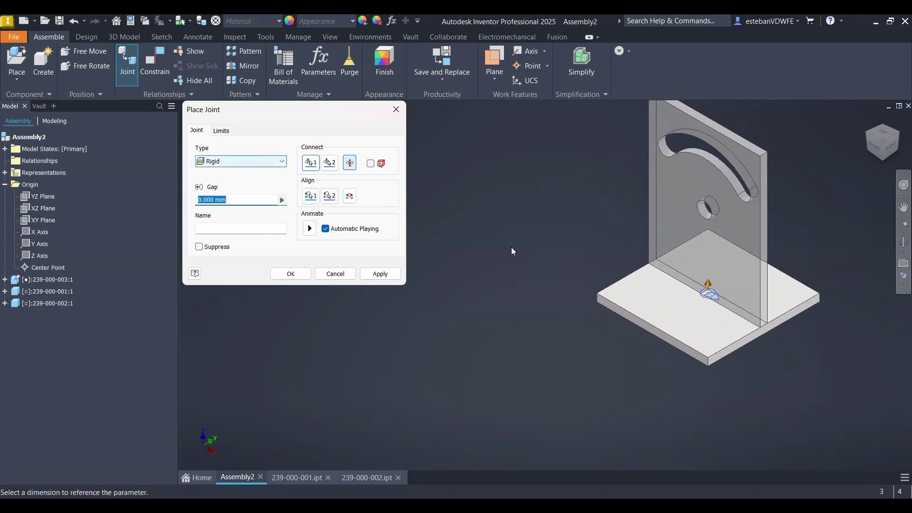
pyautogui.scroll(-3, 642, 282)
pyautogui.moveTo(662, 240); pyautogui.dragTo(564, 257, button='middle')
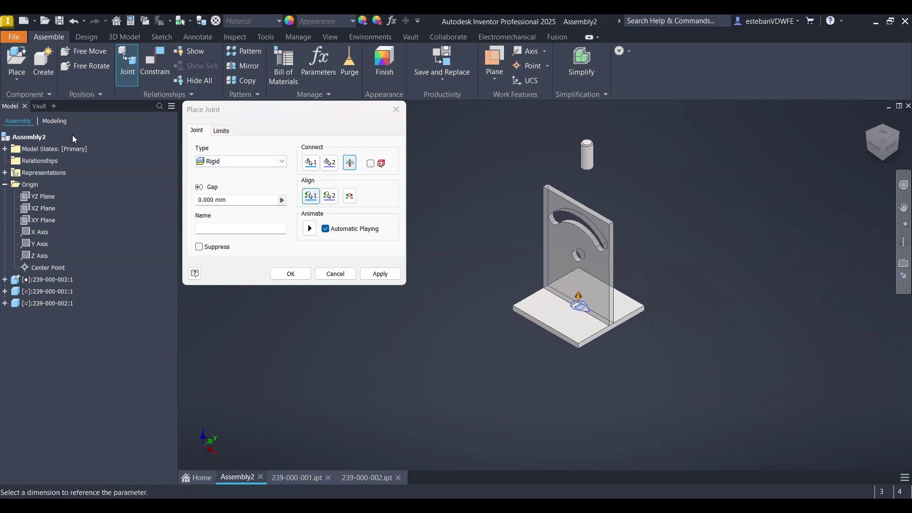
# Preview the Rotational, Slider, Cylindrical, Planar and Ball joint types between the slotted plate and the base plate.
pyautogui.click(213, 161)
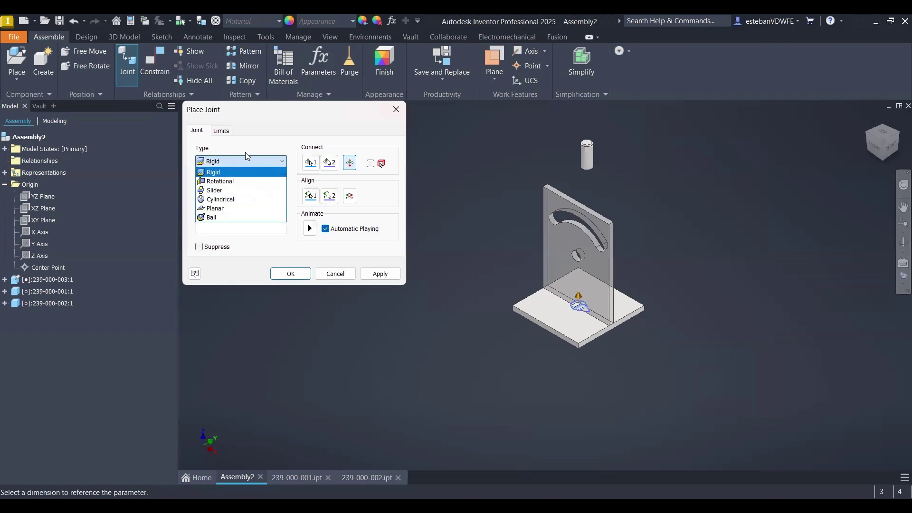
pyautogui.click(225, 182)
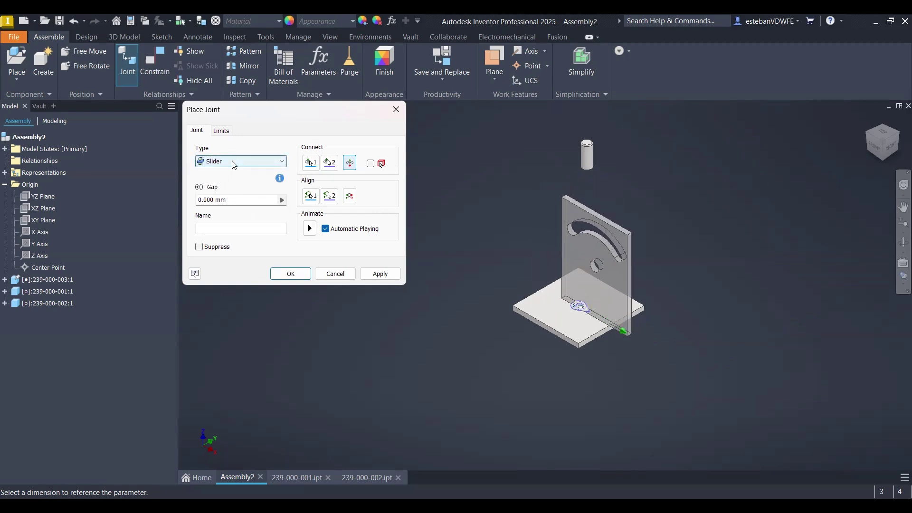
pyautogui.scroll(-1, 231, 165)
pyautogui.scroll(-1, 229, 165)
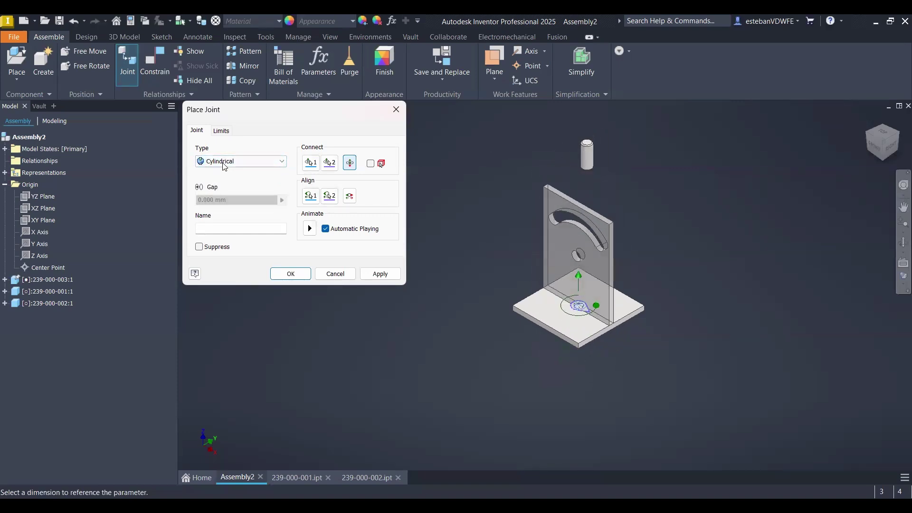
pyautogui.scroll(-1, 226, 166)
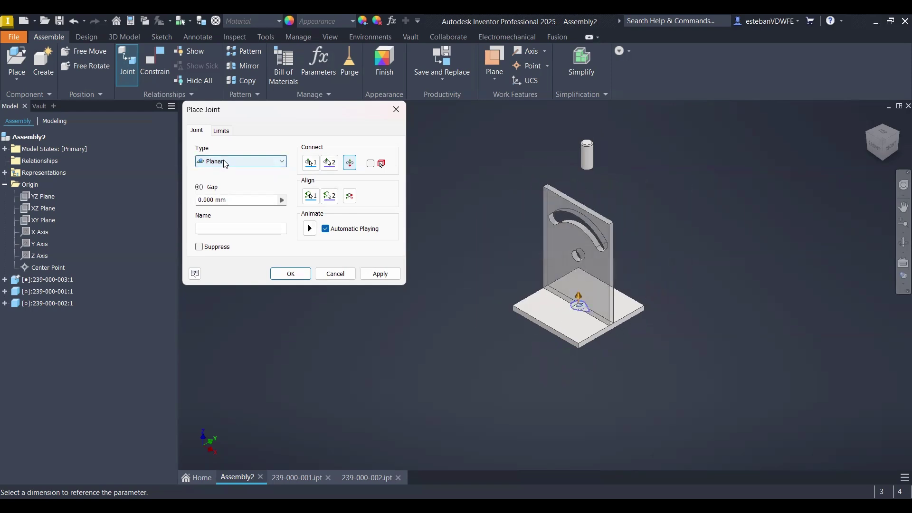
pyautogui.scroll(-1, 225, 163)
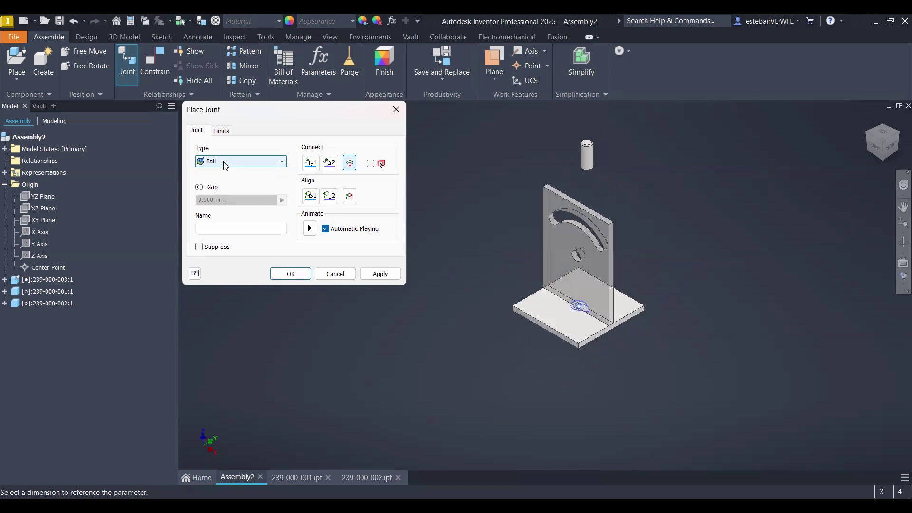
# Set the joint between the slotted plate and the base plate to Rigid and complete it.
pyautogui.scroll(5, 225, 166)
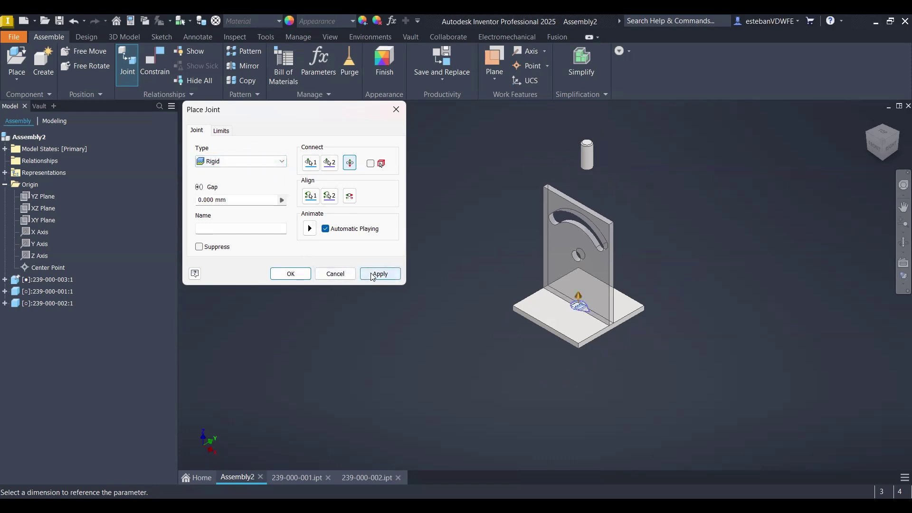
pyautogui.click(289, 274)
# Connect pin 239-000-002 to the mid-depth centre of the slotted plate's round hole with a Cylindrical joint.
pyautogui.moveTo(499, 244); pyautogui.dragTo(336, 319, button='middle')
pyautogui.scroll(3, 442, 266)
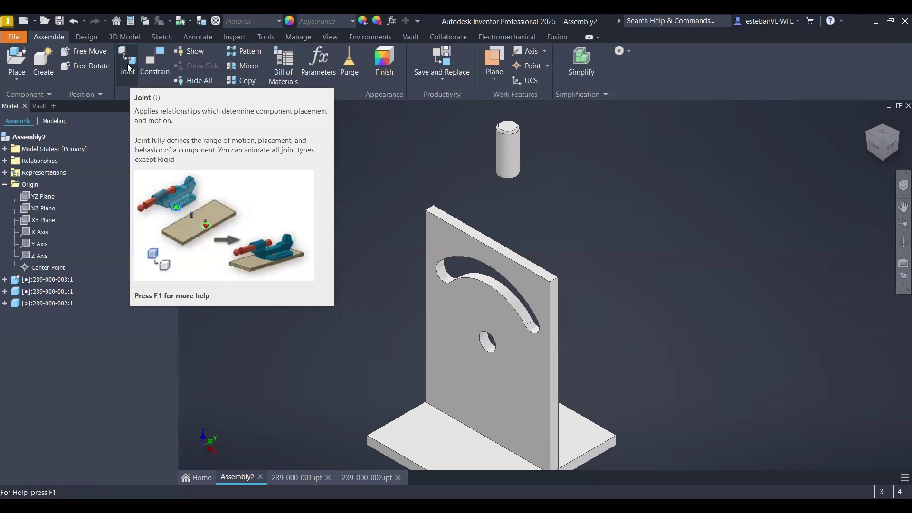
pyautogui.moveTo(300, 186); pyautogui.dragTo(341, 178, button='middle')
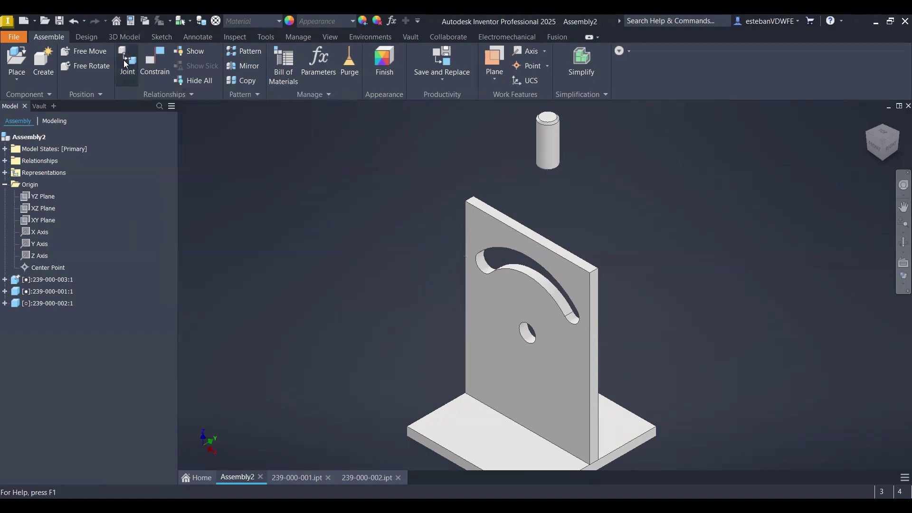
pyautogui.press('j')
pyautogui.click(555, 146)
pyautogui.scroll(-5, 537, 339)
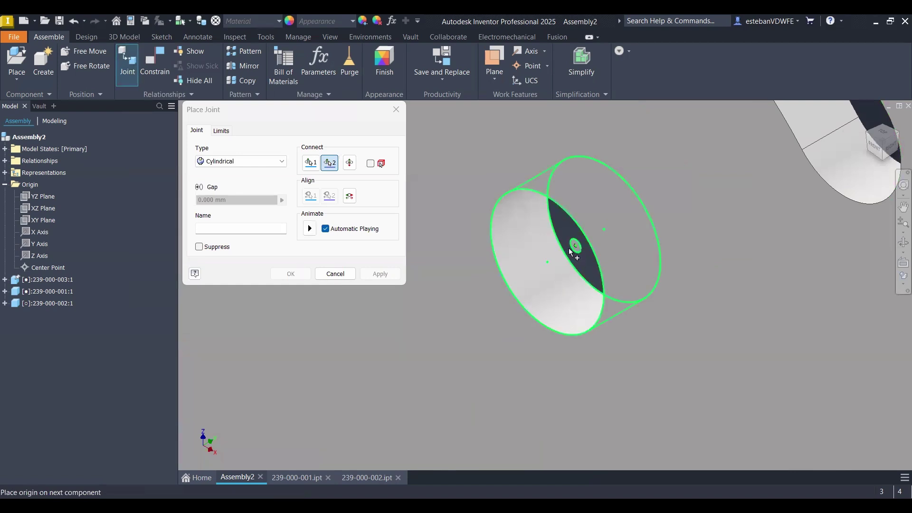
pyautogui.click(575, 246)
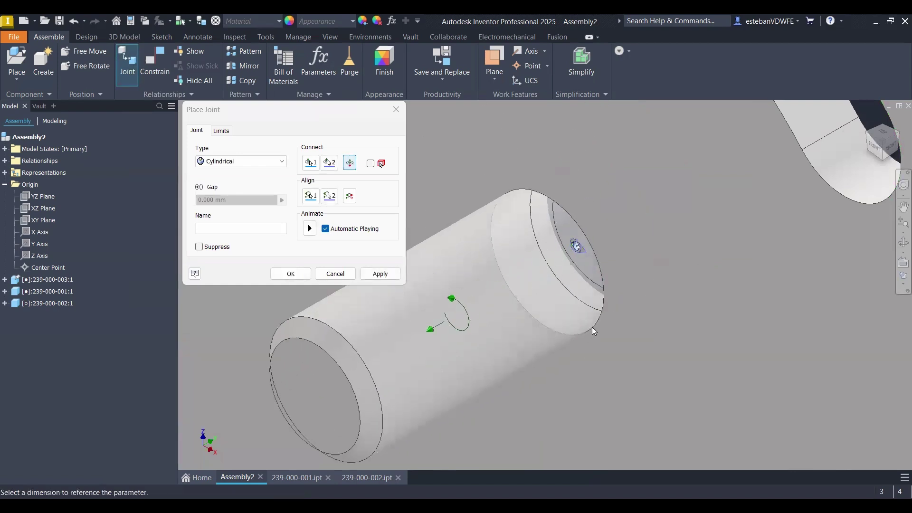
# Limit the pin joint's linear travel to a start of -20 mm and an end of 20 mm.
pyautogui.scroll(6, 588, 331)
pyautogui.scroll(-4, 589, 314)
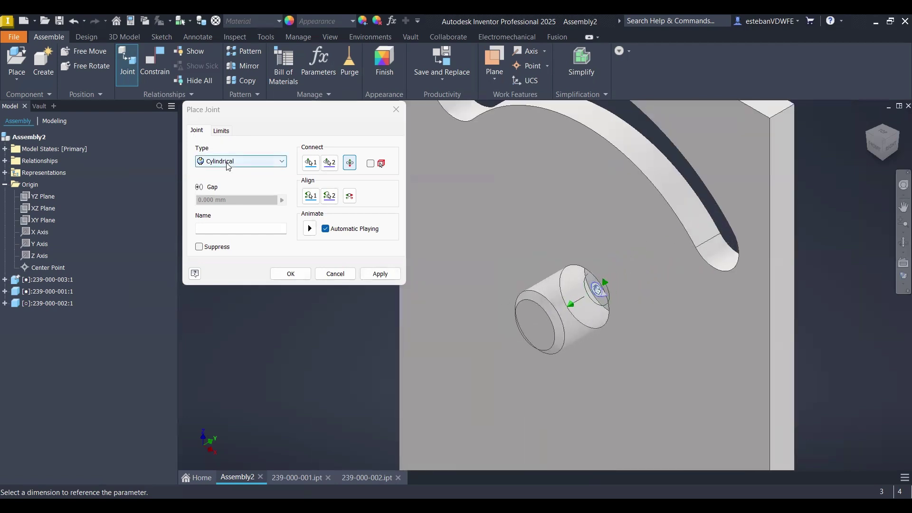
pyautogui.click(221, 130)
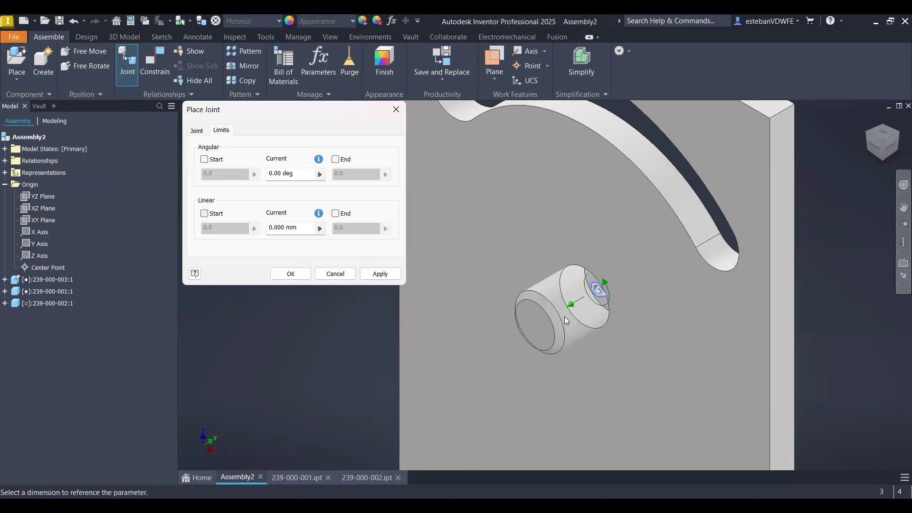
pyautogui.scroll(5, 570, 315)
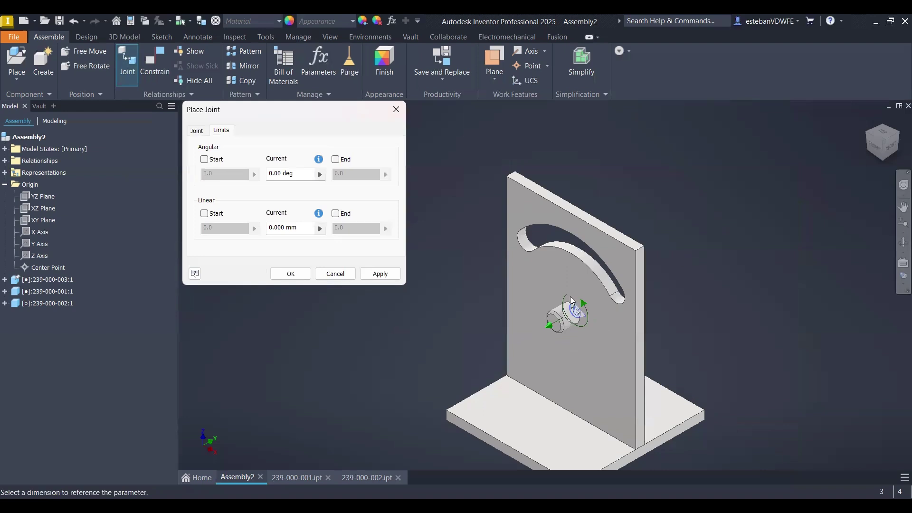
pyautogui.scroll(-4, 526, 297)
pyautogui.click(204, 214)
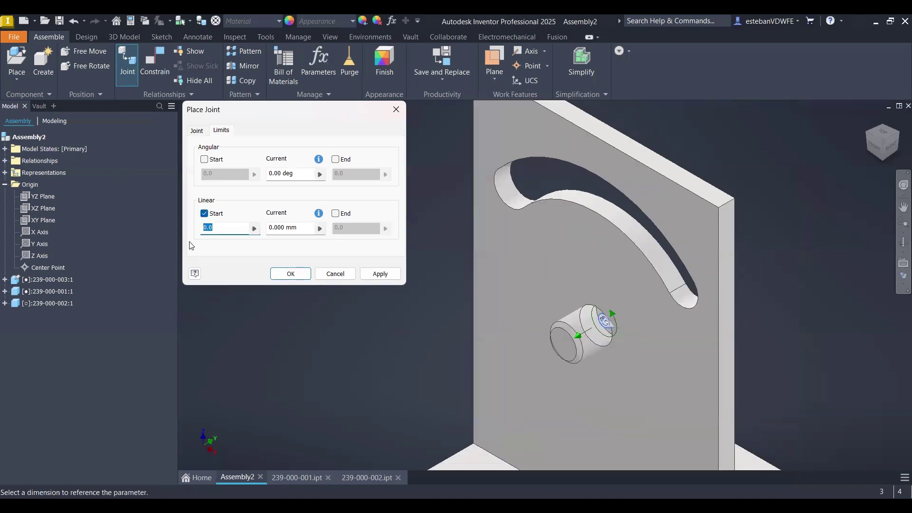
pyautogui.write('-20')
pyautogui.click(335, 213)
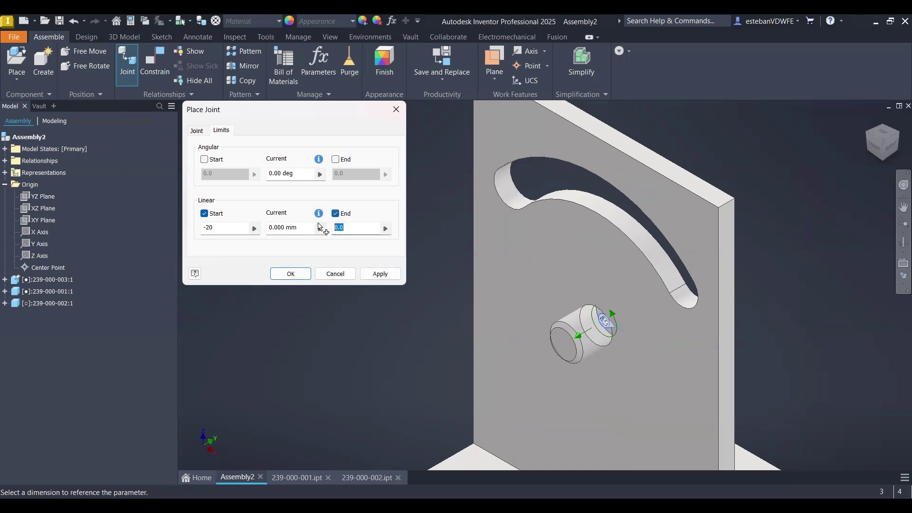
pyautogui.write('20')
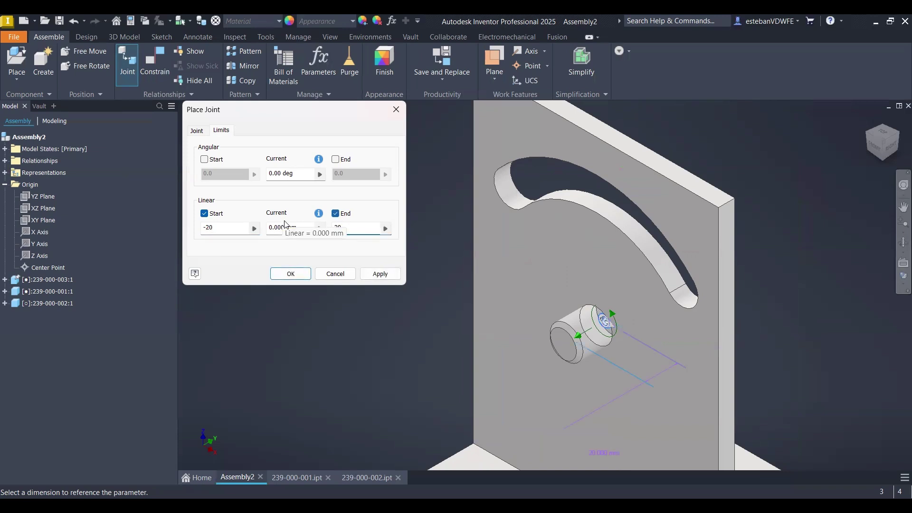
# Limit the pin joint's rotation to a start of -10 degrees and an end of 10 degrees, and complete the joint.
pyautogui.click(211, 162)
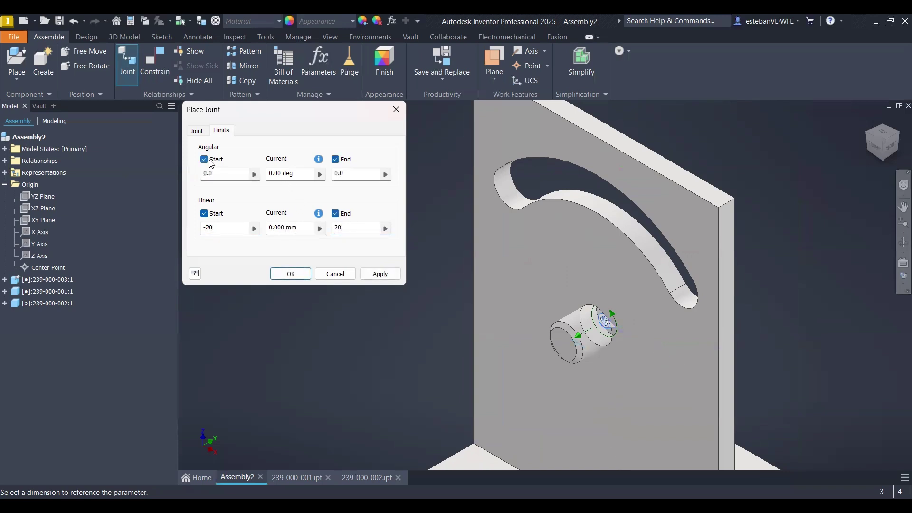
pyautogui.click(211, 162)
pyautogui.click(211, 162)
pyautogui.write('10')
pyautogui.moveTo(213, 175); pyautogui.dragTo(197, 178)
pyautogui.write('-10')
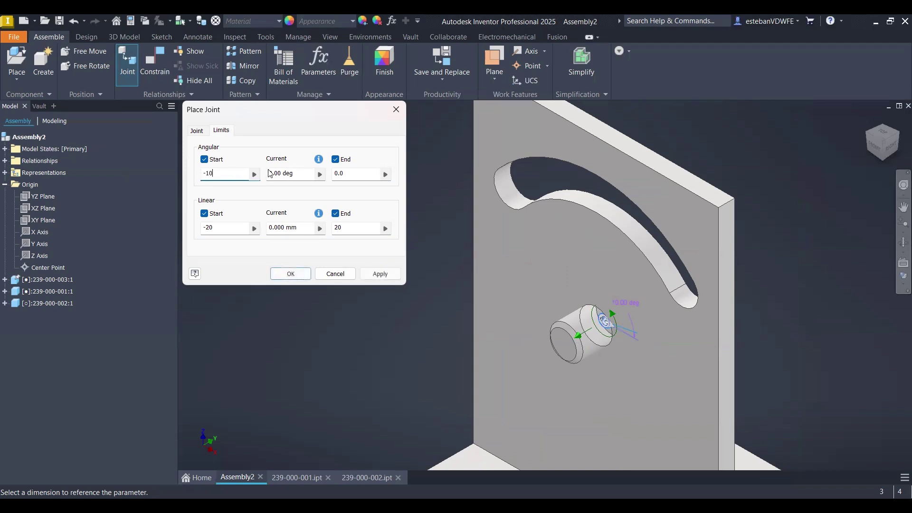
pyautogui.click(361, 175)
pyautogui.write('10')
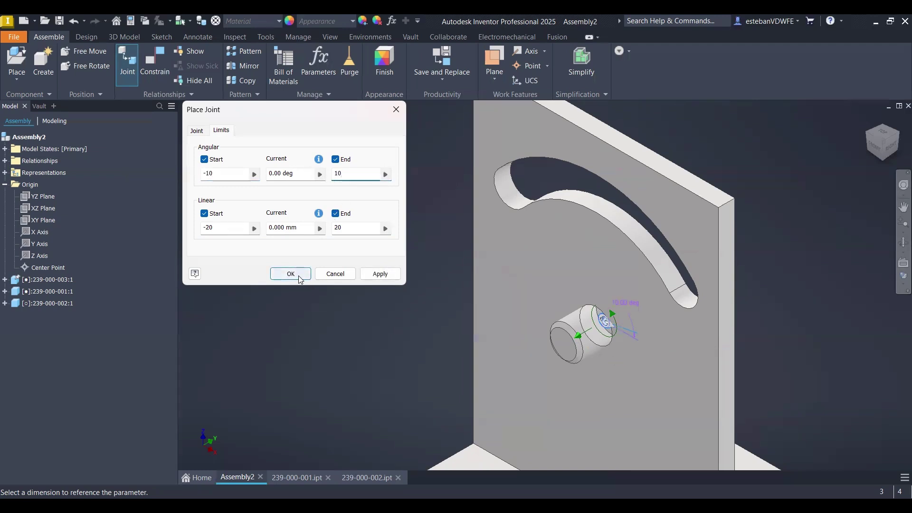
pyautogui.click(294, 274)
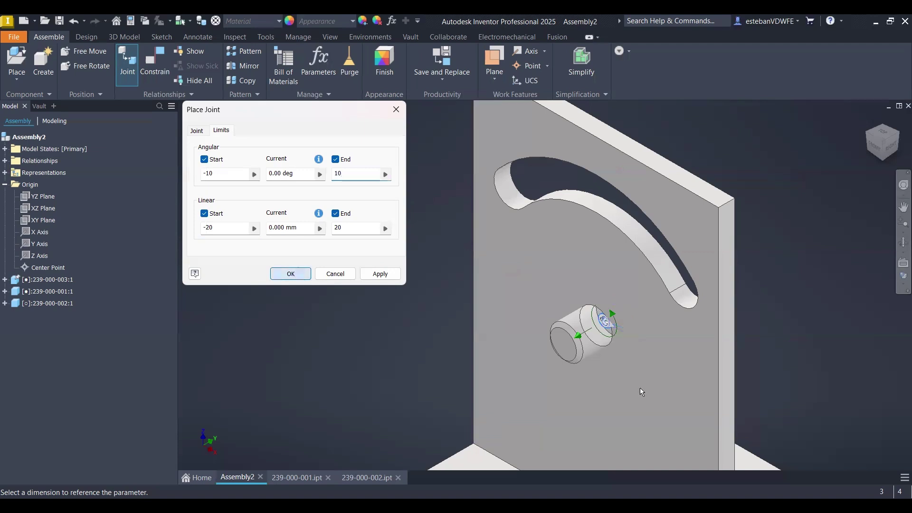
# Slide the pin back and forth along the round hole's axis to test its travel limits.
pyautogui.moveTo(578, 341); pyautogui.dragTo(366, 343)
pyautogui.click(368, 336)
pyautogui.moveTo(407, 335); pyautogui.dragTo(330, 265, button='middle')
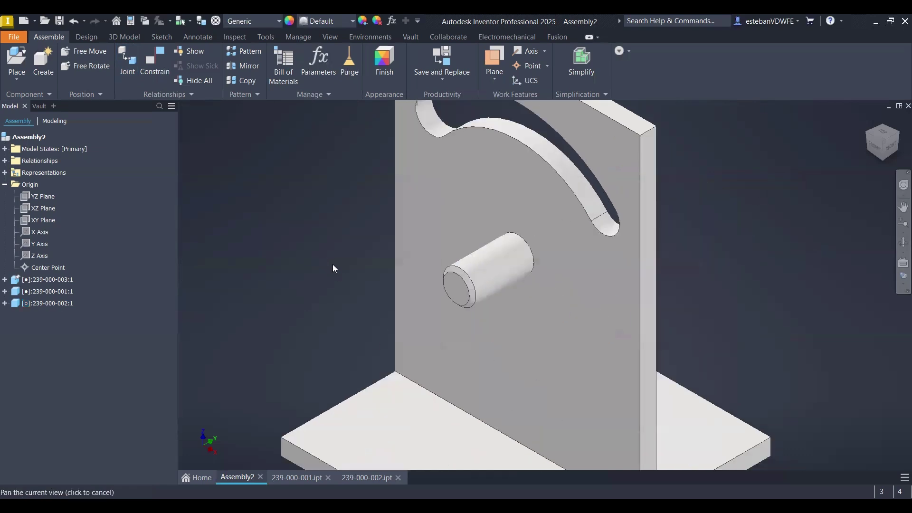
pyautogui.moveTo(525, 248); pyautogui.dragTo(399, 270)
pyautogui.click(353, 241)
pyautogui.scroll(-5, 499, 268)
pyautogui.scroll(4, 428, 264)
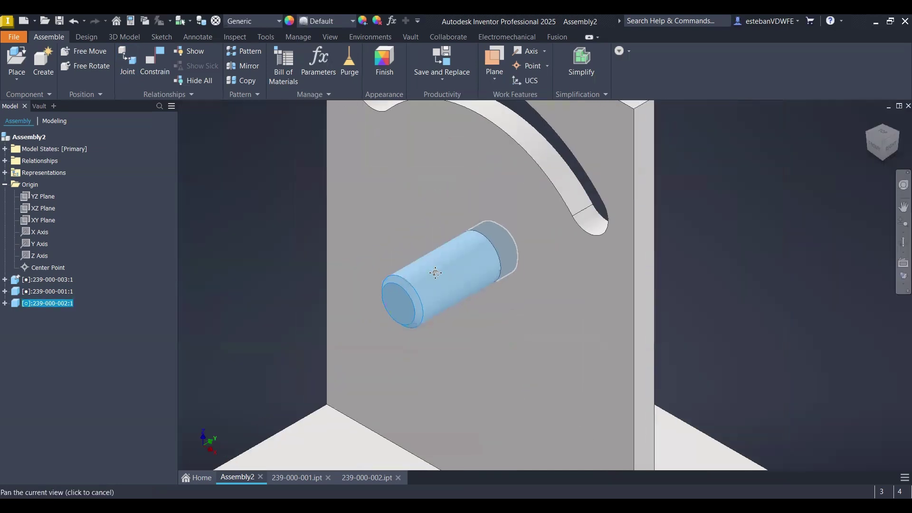
pyautogui.click(240, 213)
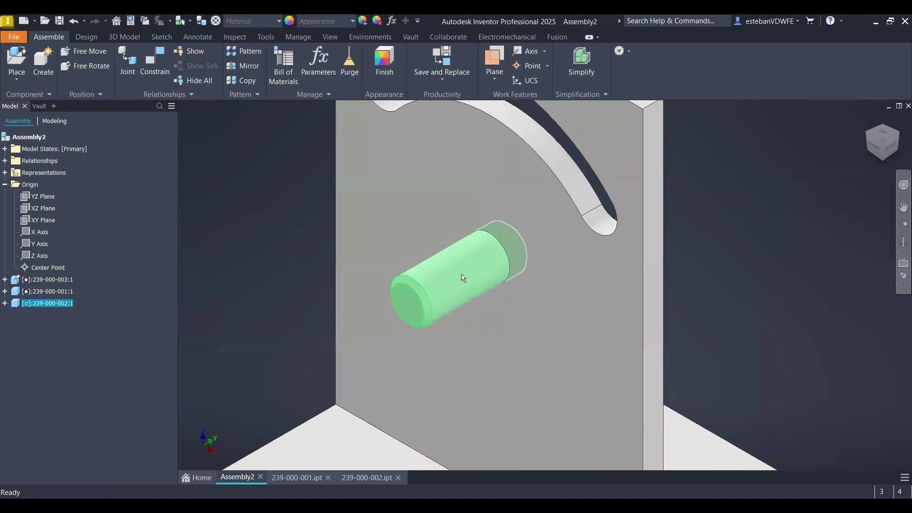
# Close the separate part document 239-000-002.ipt and open the pin for in-place editing within the assembly.
pyautogui.hotkey('ctrl', 'Tab')
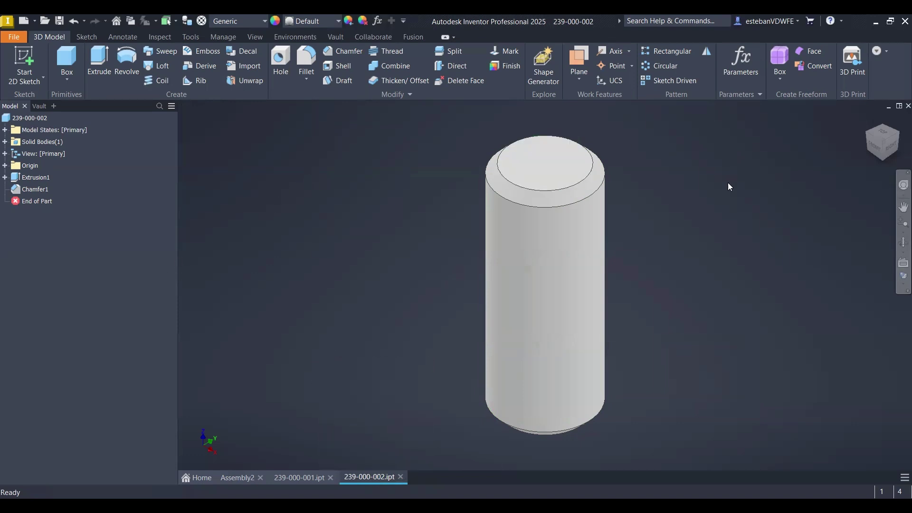
pyautogui.click(908, 105)
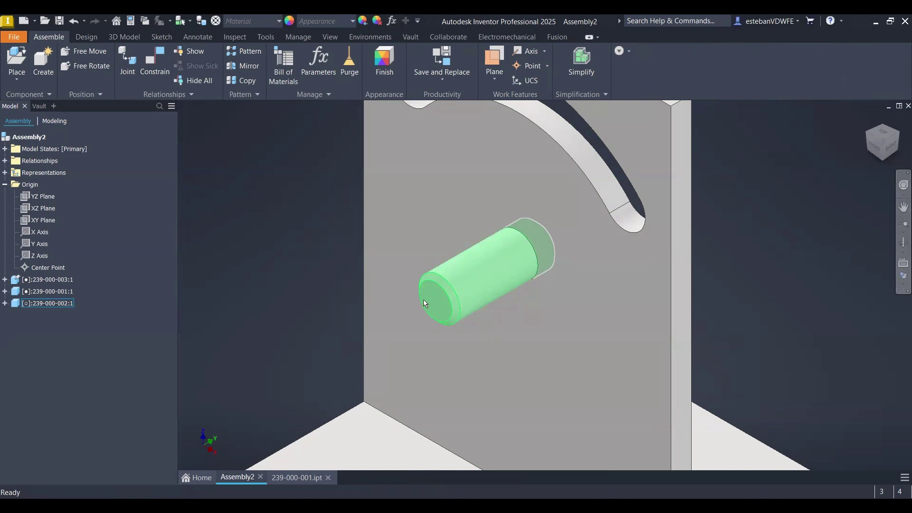
pyautogui.doubleClick(465, 285)
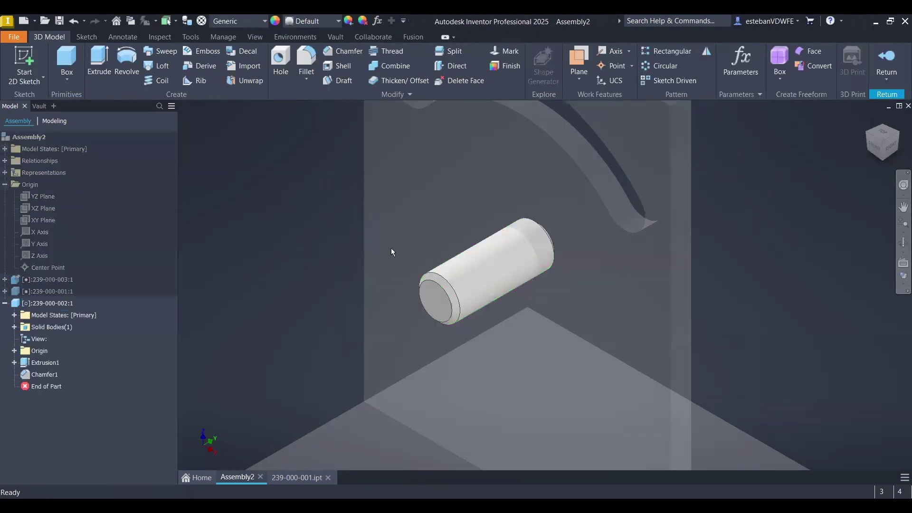
# Set the display of the surrounding components during in-place editing to Transparency Off.
pyautogui.scroll(-5, 450, 252)
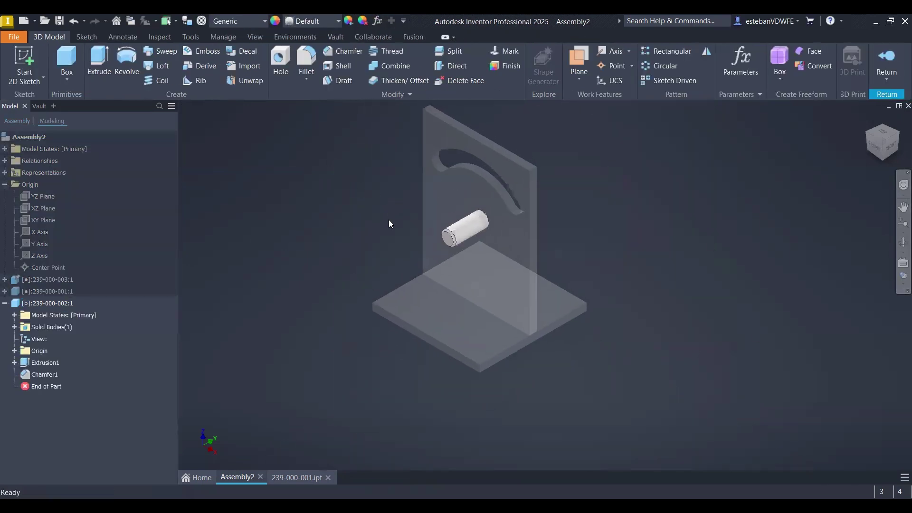
pyautogui.click(93, 39)
pyautogui.click(119, 37)
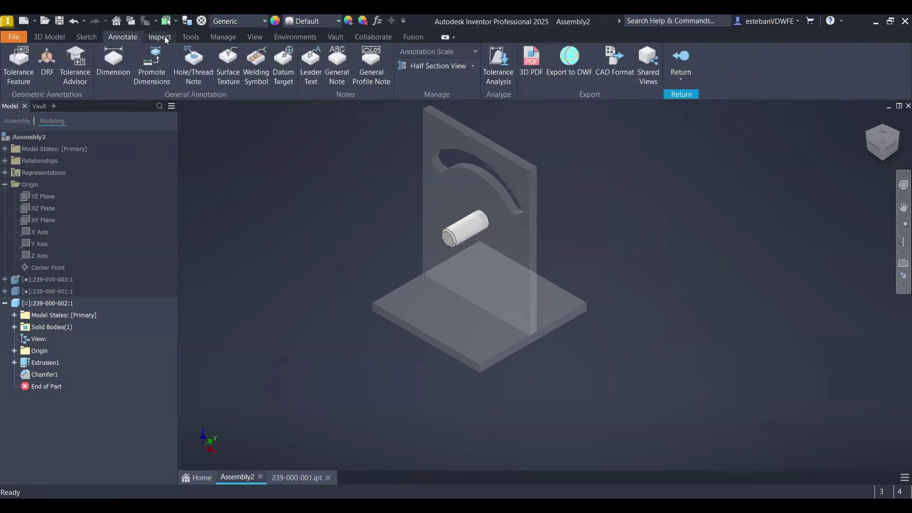
pyautogui.click(163, 37)
pyautogui.click(253, 37)
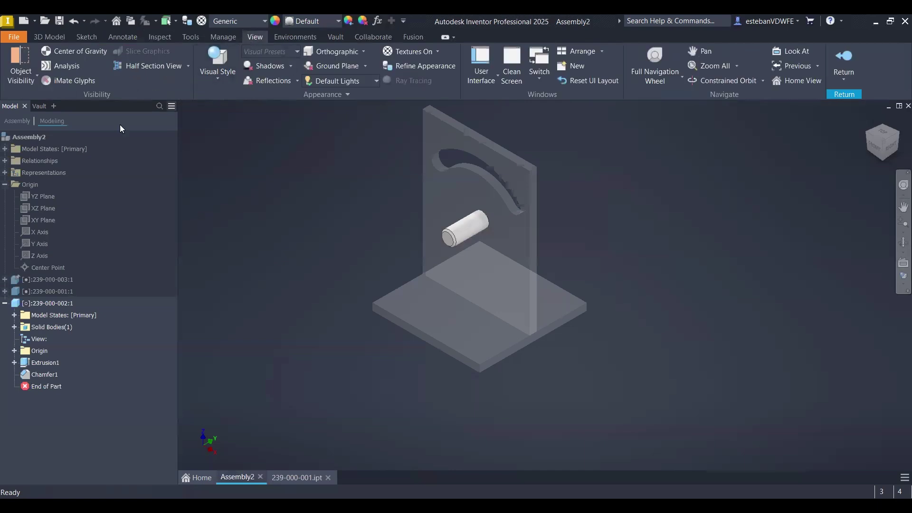
pyautogui.click(316, 95)
pyautogui.click(266, 108)
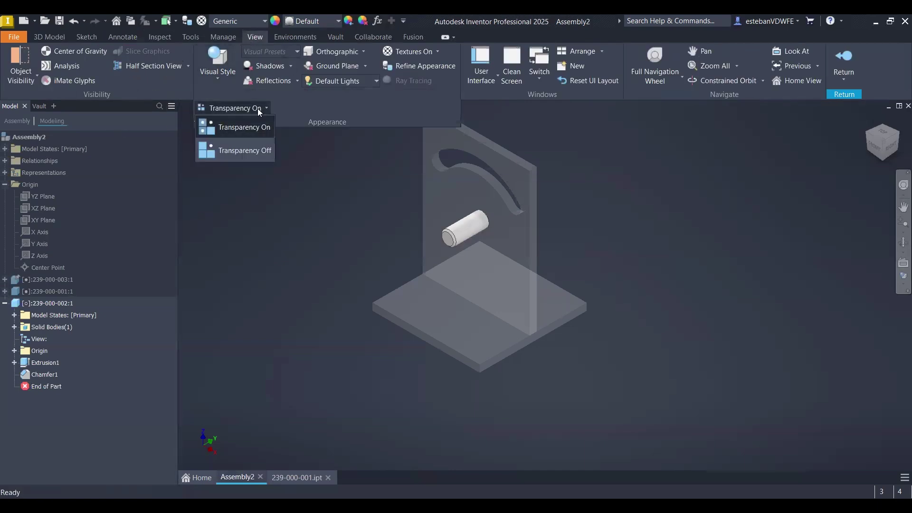
pyautogui.click(233, 151)
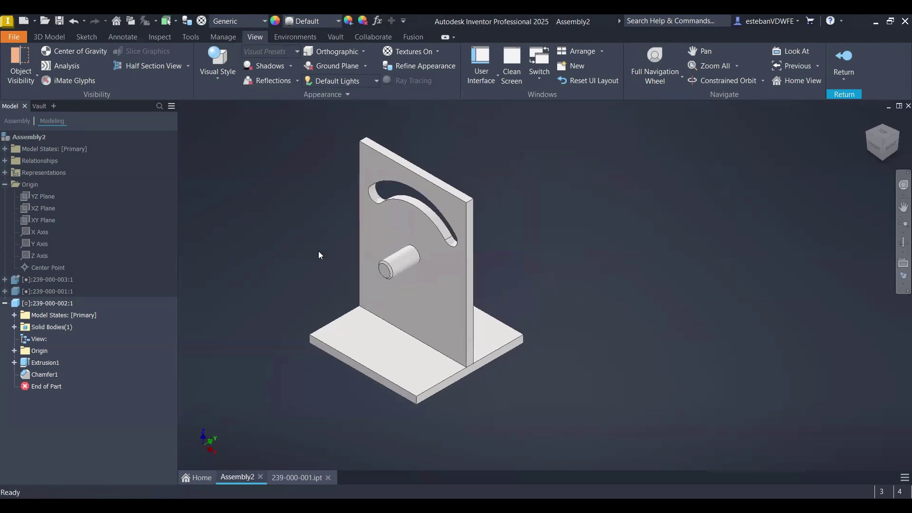
# Examine the pin against the opaque plates in the in-place editing view and highlight its component in the model tree.
pyautogui.scroll(3, 402, 268)
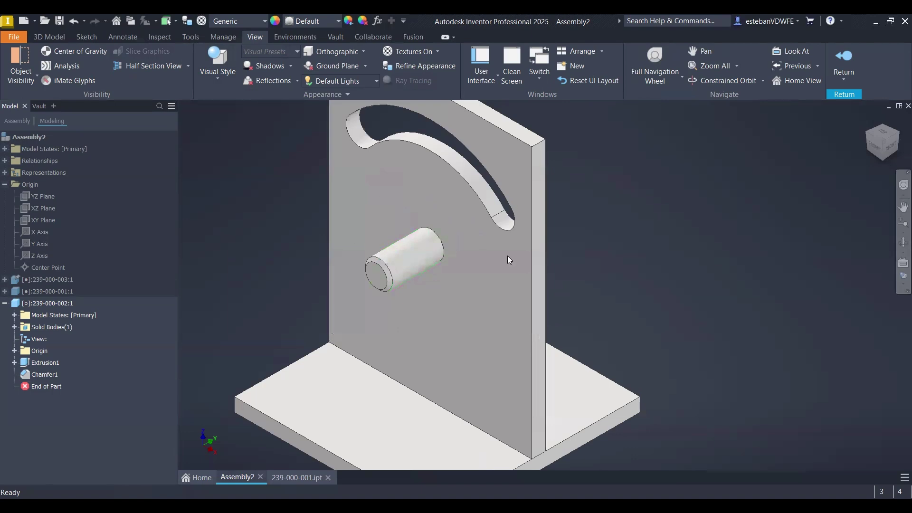
pyautogui.moveTo(345, 220); pyautogui.dragTo(406, 204, button='middle')
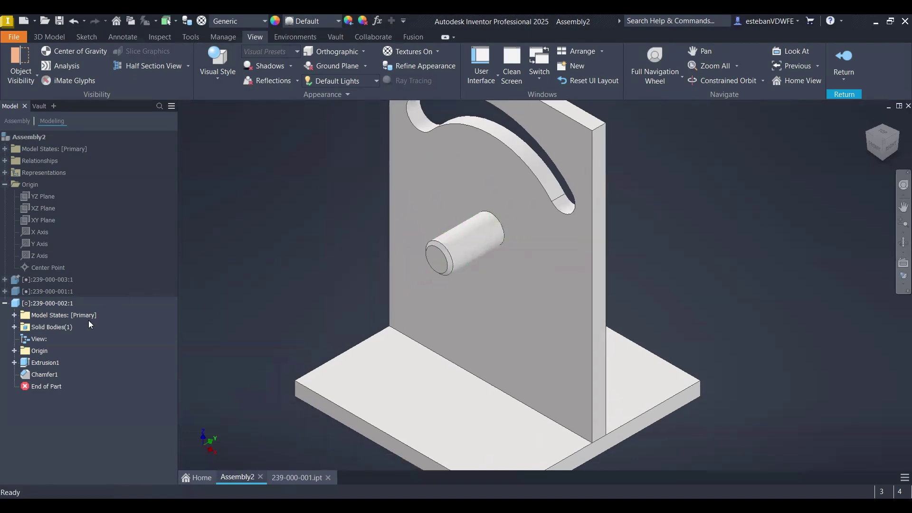
pyautogui.moveTo(350, 242); pyautogui.dragTo(372, 244, button='middle')
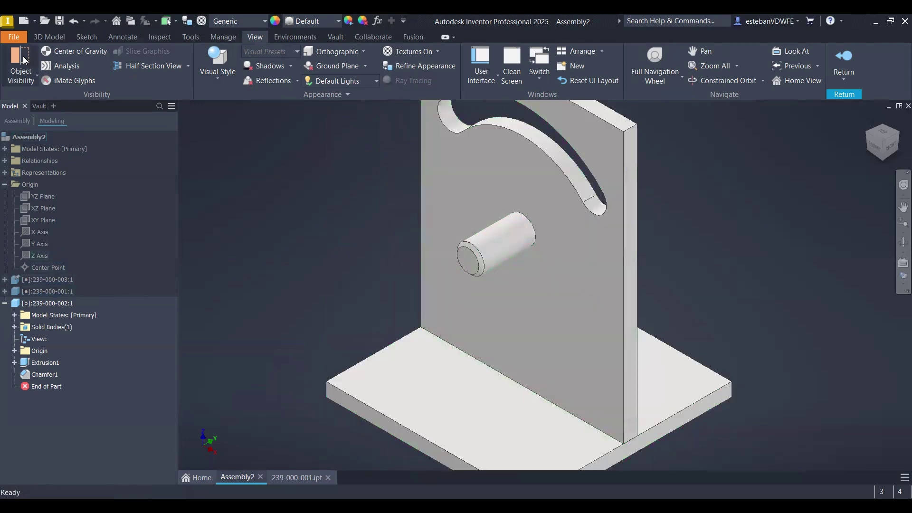
pyautogui.click(48, 37)
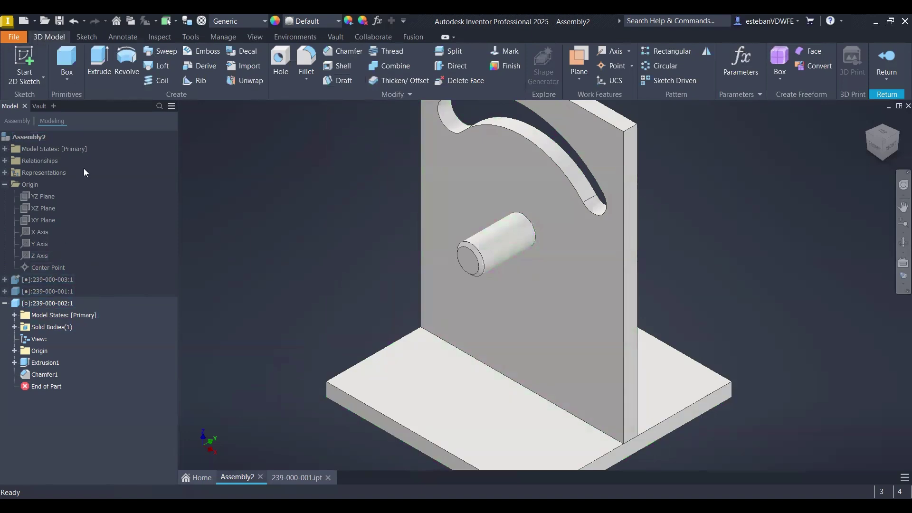
pyautogui.moveTo(286, 263)
pyautogui.mouseDown(button='middle')
pyautogui.moveTo(293, 290)
pyautogui.moveTo(294, 277)
pyautogui.mouseUp(button='middle')
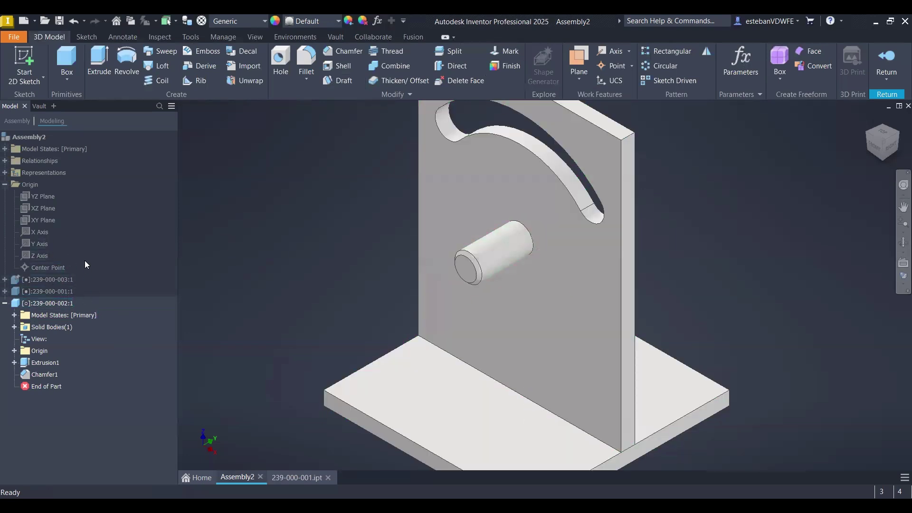
pyautogui.click(40, 302)
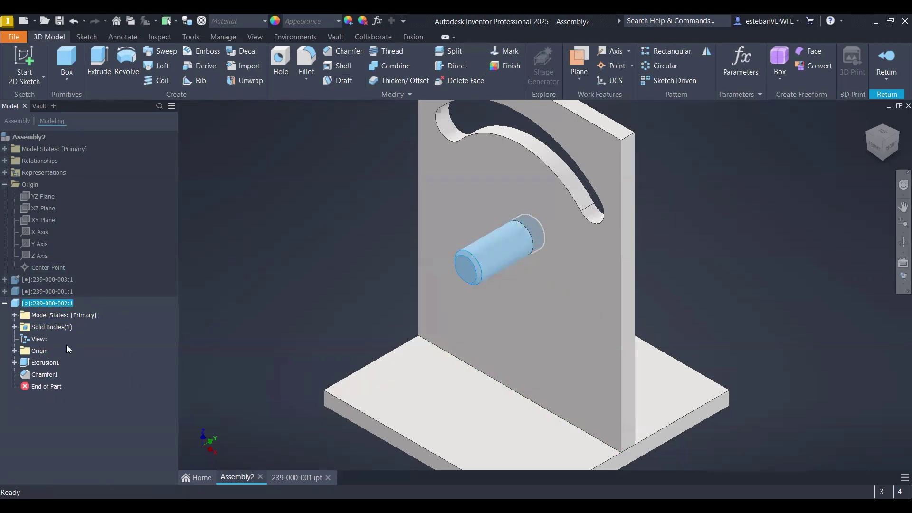
pyautogui.click(141, 369)
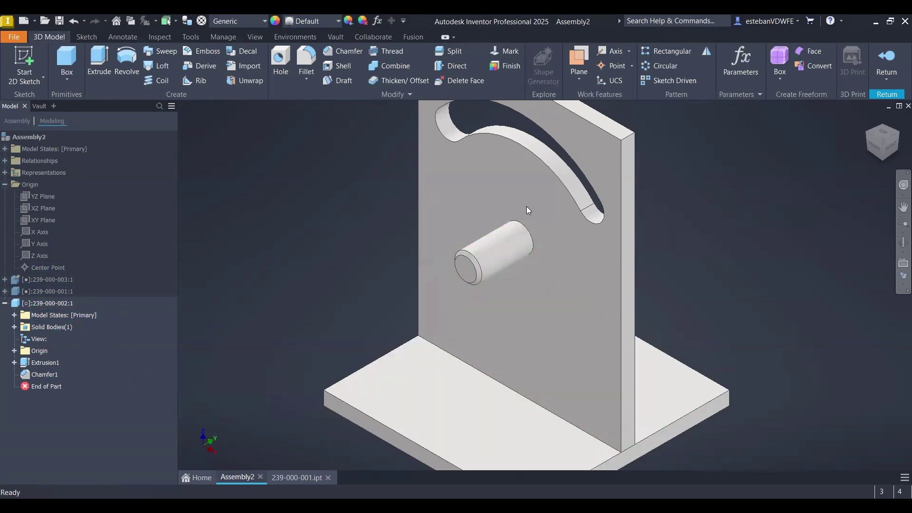
# Set the surrounding components back to Transparency On while the pin is being edited.
pyautogui.click(256, 38)
pyautogui.click(312, 97)
pyautogui.click(247, 112)
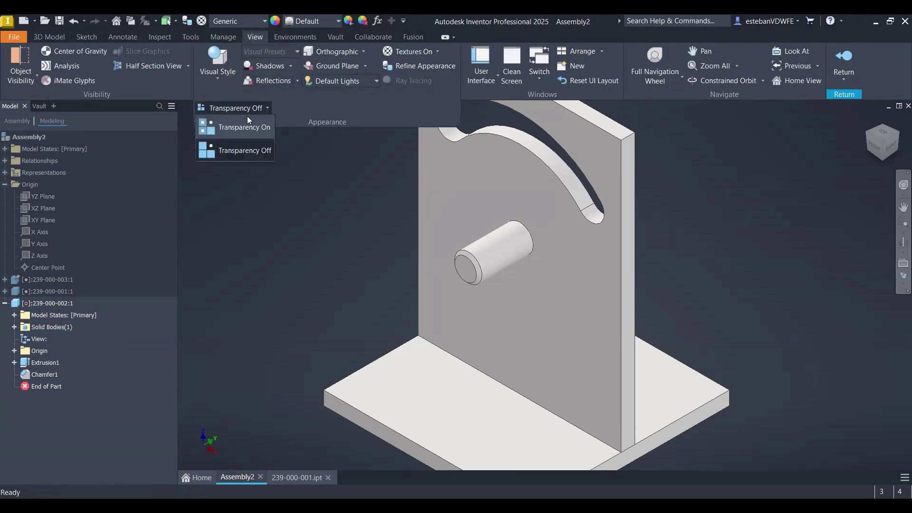
pyautogui.click(220, 128)
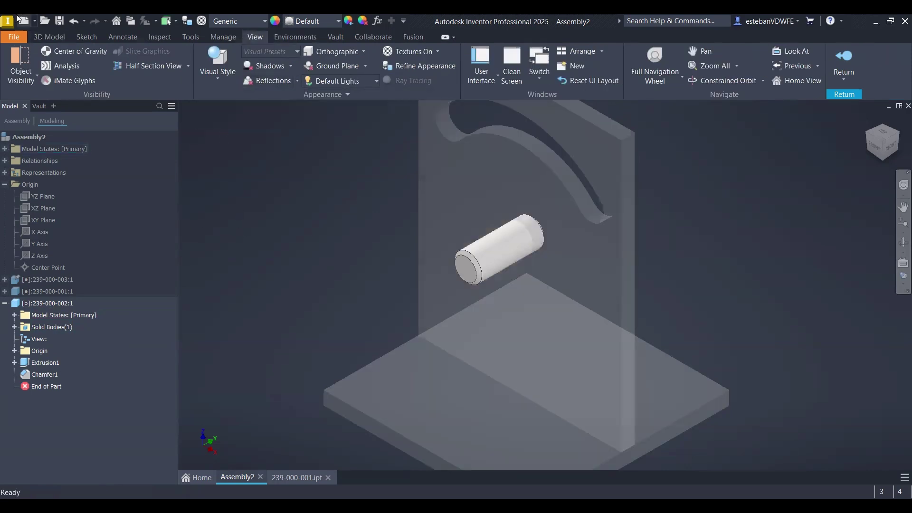
# Start a new 2D sketch on the pin's own YZ origin plane while editing the pin in place.
pyautogui.click(49, 38)
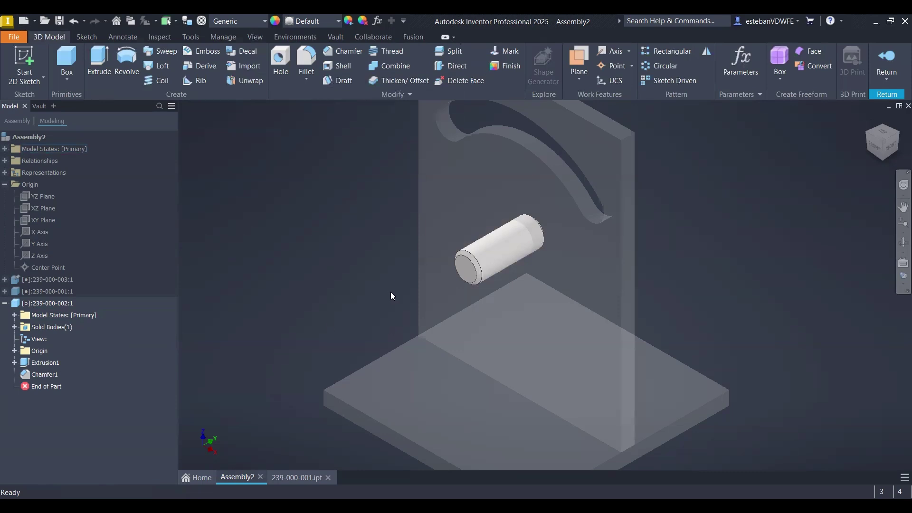
pyautogui.scroll(6, 505, 272)
pyautogui.scroll(-5, 351, 274)
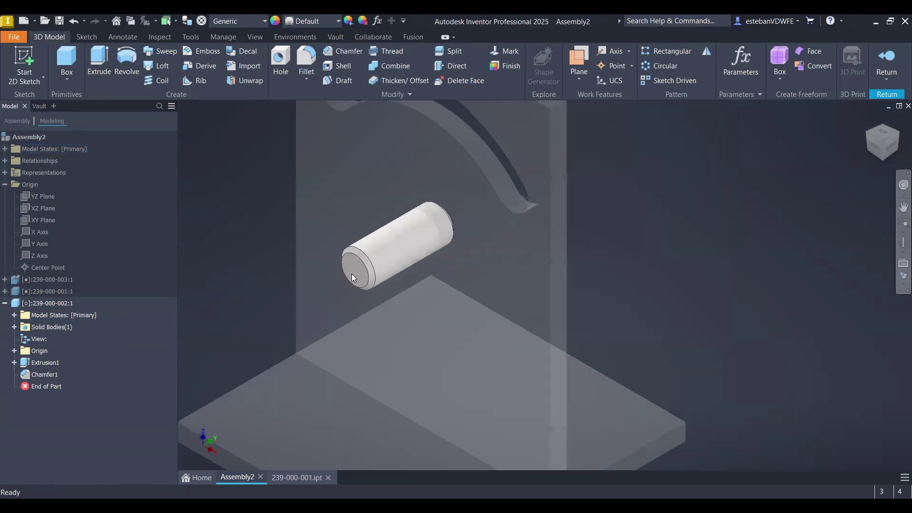
pyautogui.moveTo(251, 280); pyautogui.dragTo(309, 270, button='middle')
pyautogui.rightClick(285, 218)
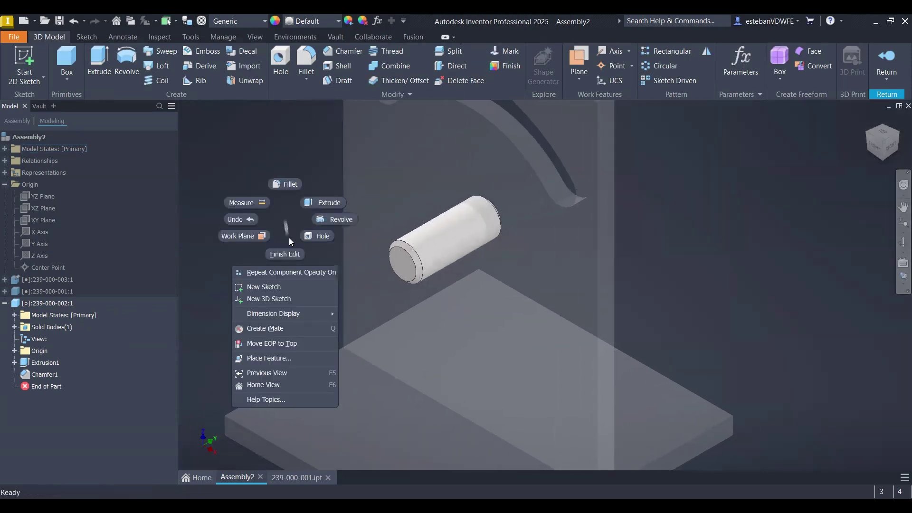
pyautogui.click(264, 287)
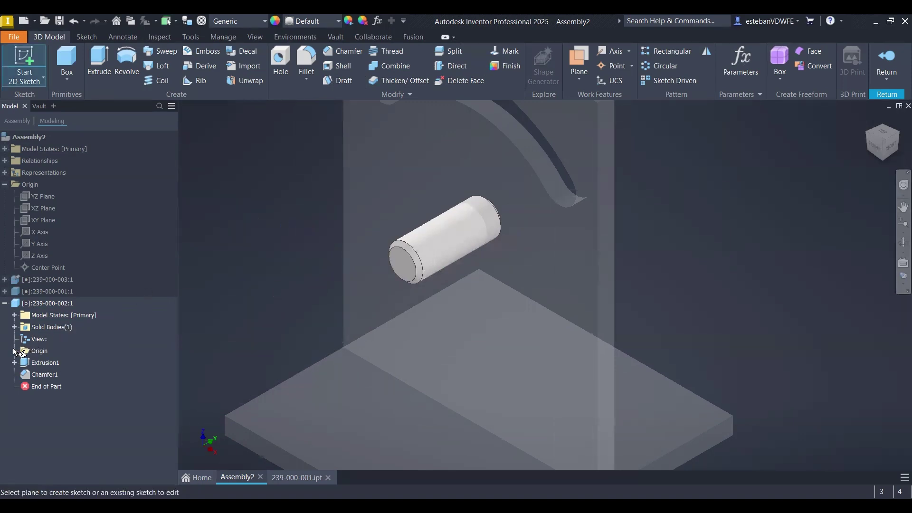
pyautogui.click(14, 351)
pyautogui.click(46, 362)
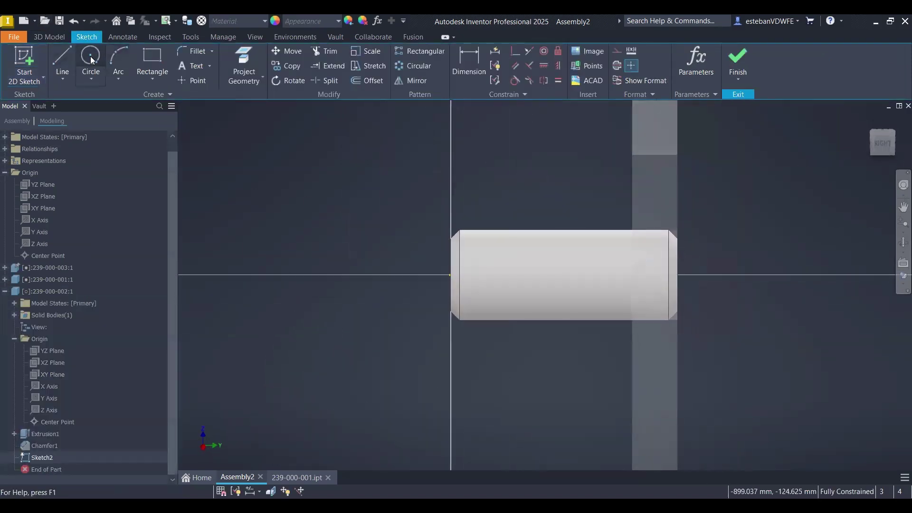
# Sketch a circle on the pin near its free end and dimension its center 8 mm from the end face.
pyautogui.click(90, 60)
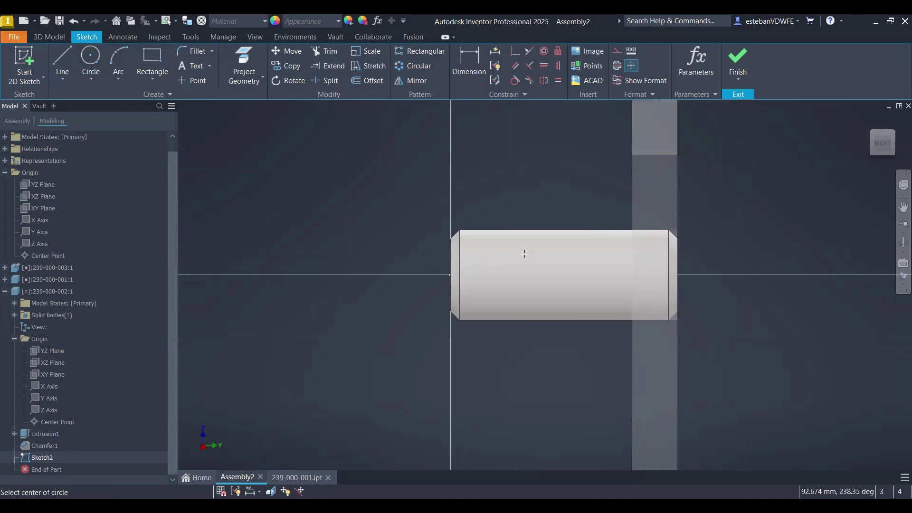
pyautogui.press('d')
pyautogui.click(490, 276)
pyautogui.click(469, 211)
pyautogui.write('8')
pyautogui.press('Return')
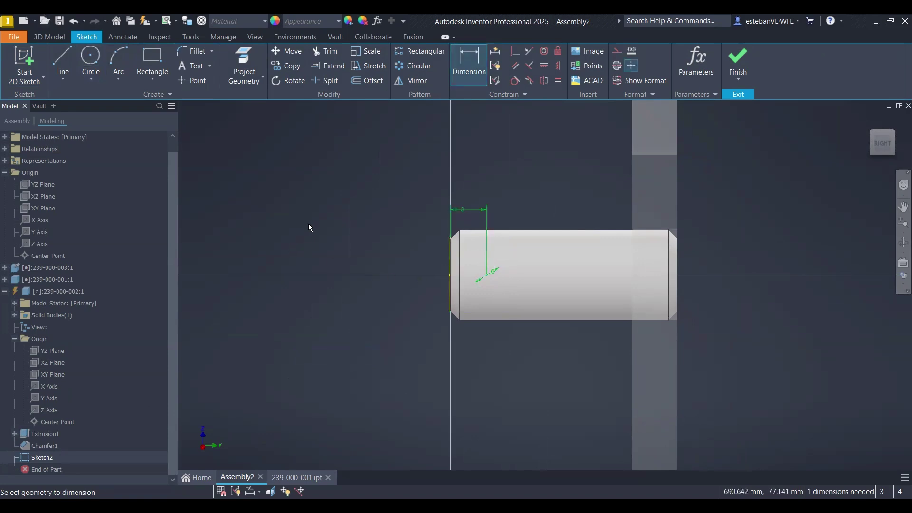
# Align the circle's center with the center point of the pin's end face using a Vertical constraint.
pyautogui.press('[')
pyautogui.moveTo(408, 290); pyautogui.dragTo(468, 202, button='right')
pyautogui.click(450, 275)
pyautogui.click(486, 276)
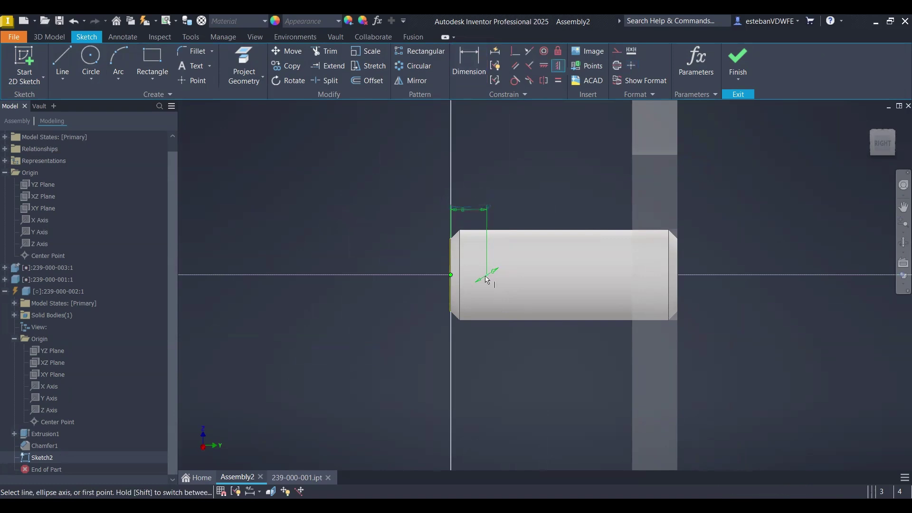
pyautogui.press('Escape')
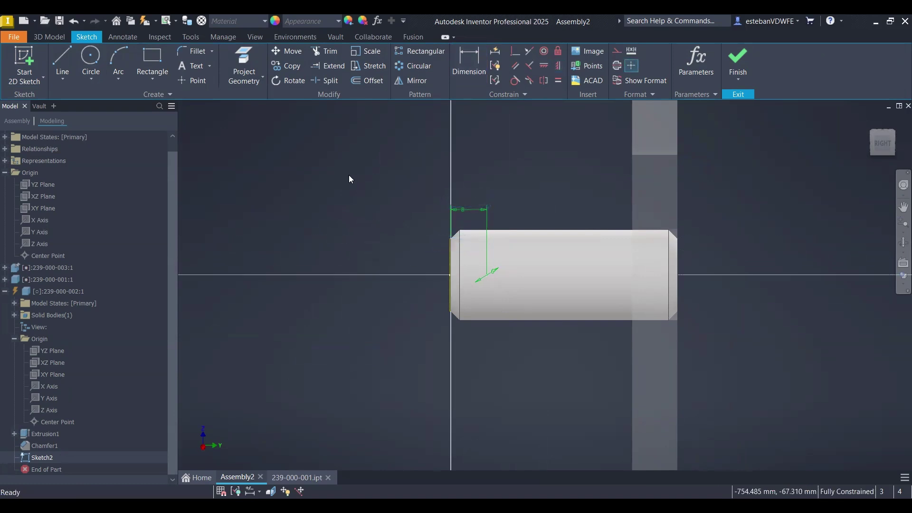
# Extrude the circle symmetrically as a cut through the pin to form a cross hole near its free end.
pyautogui.moveTo(347, 180); pyautogui.dragTo(355, 289, button='right')
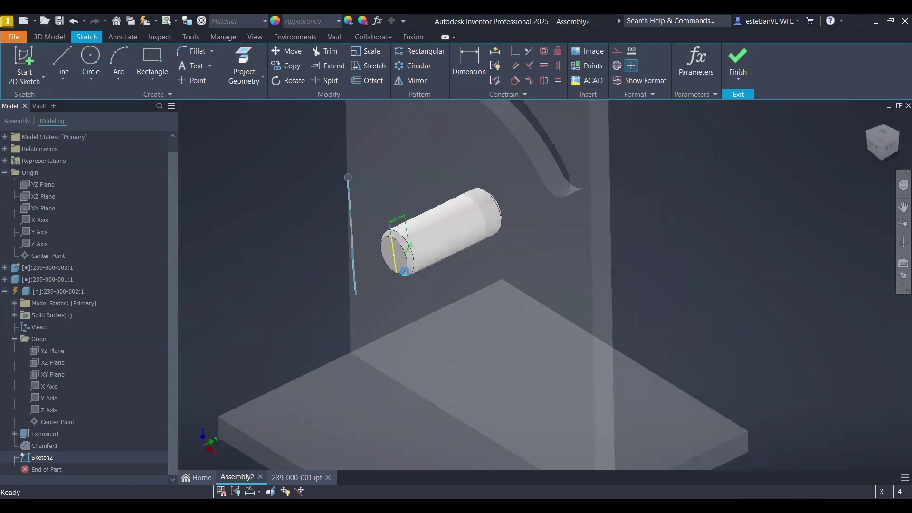
pyautogui.press('e')
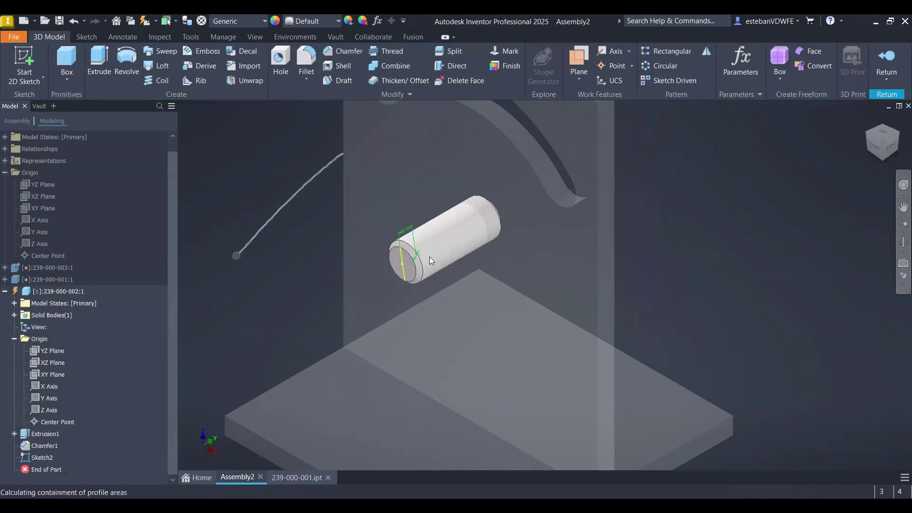
pyautogui.moveTo(536, 297); pyautogui.dragTo(651, 327, button='middle')
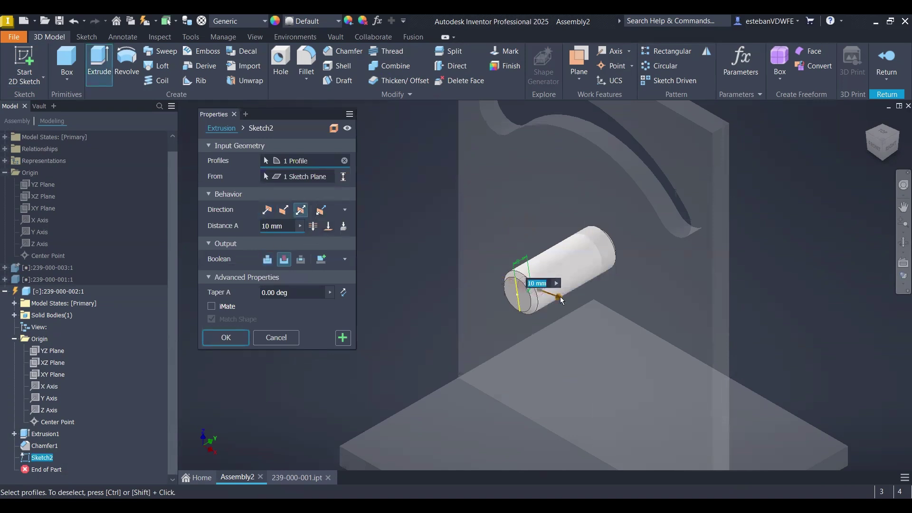
pyautogui.moveTo(559, 297); pyautogui.dragTo(601, 302)
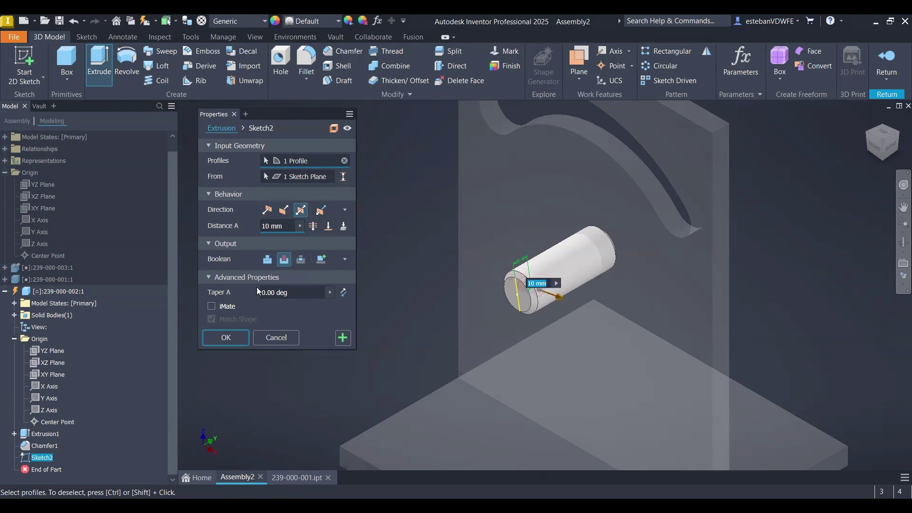
pyautogui.click(226, 337)
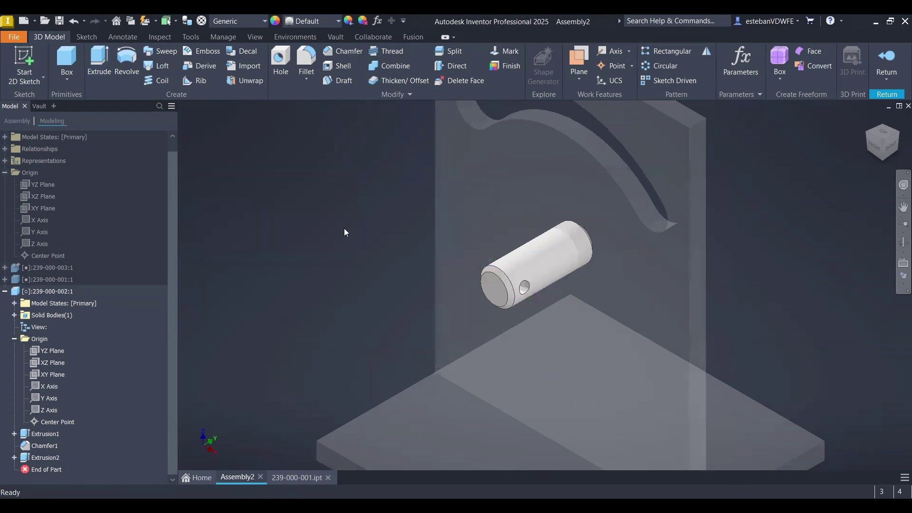
# Finish the in-place edit of the pin and return to the full assembly.
pyautogui.moveTo(318, 223); pyautogui.dragTo(328, 293, button='right')
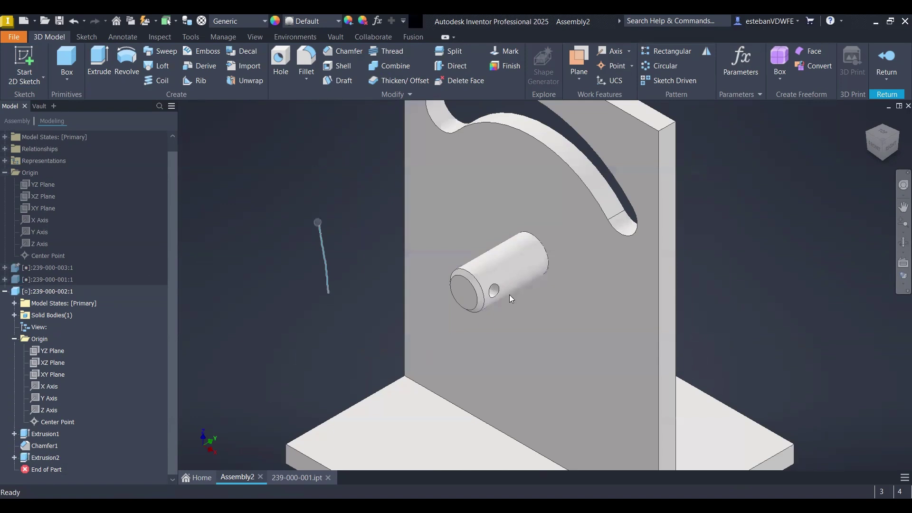
pyautogui.moveTo(493, 267); pyautogui.dragTo(532, 252)
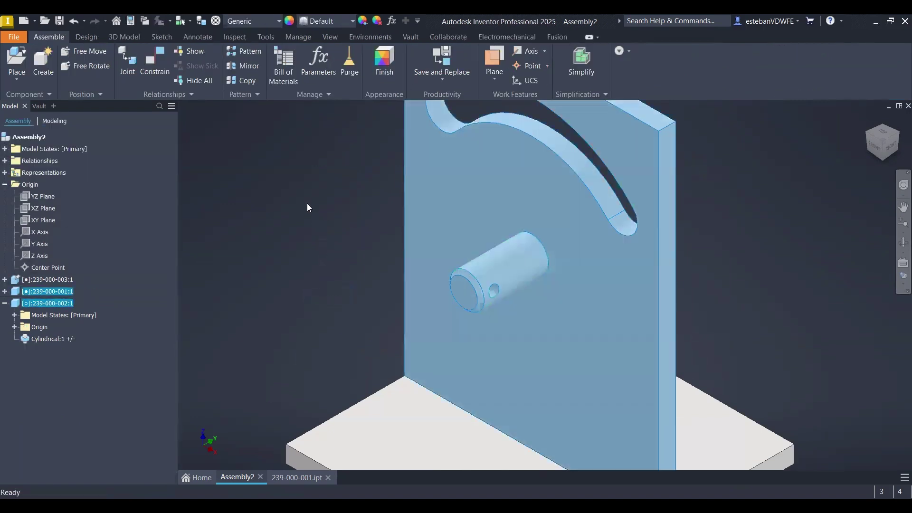
pyautogui.click(307, 204)
pyautogui.moveTo(320, 216); pyautogui.dragTo(309, 210, button='middle')
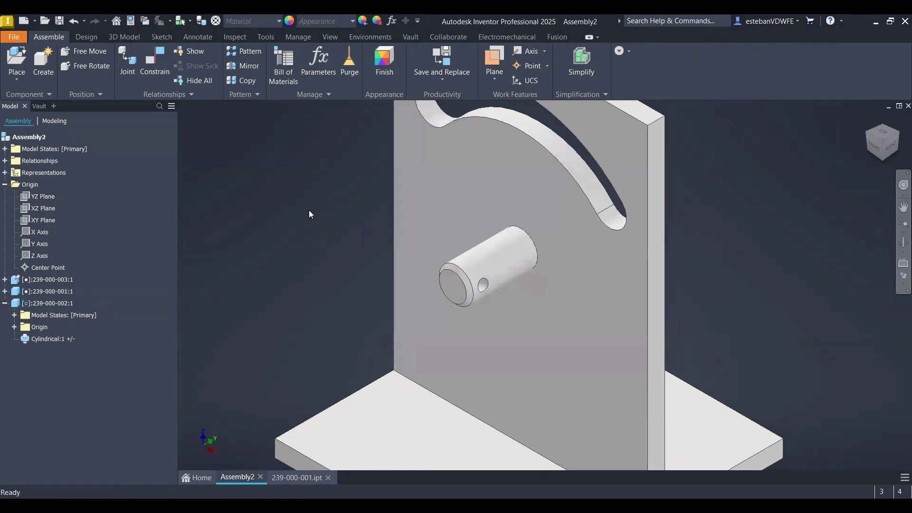
pyautogui.hotkey('ctrl', 's')
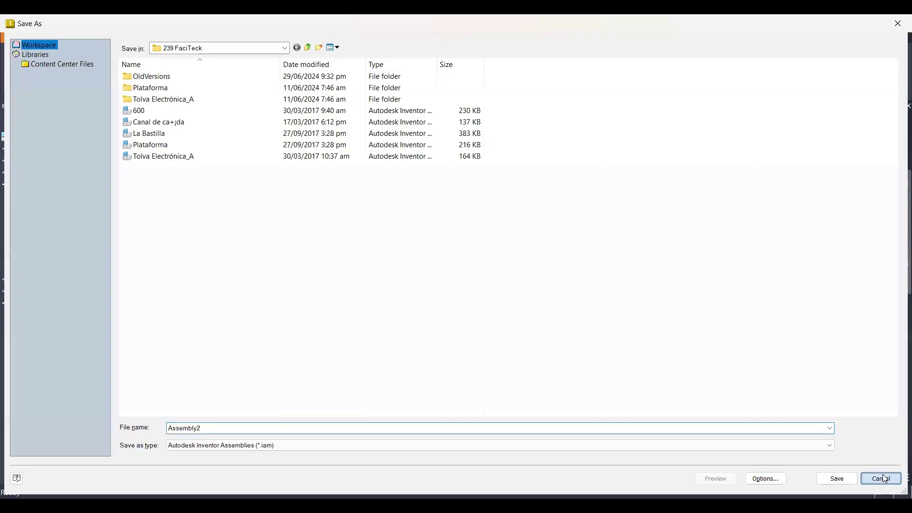
# Move the pin within its cylindrical joint and examine the new cross hole from several angles.
pyautogui.moveTo(485, 274); pyautogui.dragTo(183, 136)
pyautogui.moveTo(498, 286); pyautogui.dragTo(445, 426)
pyautogui.scroll(5, 485, 342)
pyautogui.keyDown('shift'); pyautogui.moveTo(487, 328); pyautogui.dragTo(461, 304, button='middle'); pyautogui.keyUp('shift')
pyautogui.scroll(-4, 457, 300)
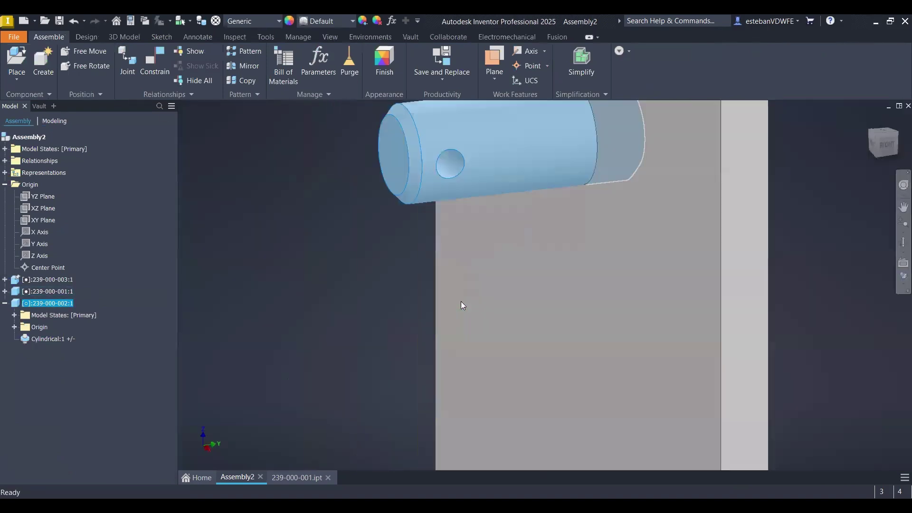
pyautogui.scroll(3, 445, 295)
pyautogui.moveTo(452, 261); pyautogui.dragTo(356, 269)
pyautogui.scroll(-4, 295, 264)
pyautogui.click(298, 265)
pyautogui.keyDown('shift'); pyautogui.moveTo(282, 285); pyautogui.dragTo(467, 302, button='middle'); pyautogui.keyUp('shift')
pyautogui.scroll(-5, 343, 293)
pyautogui.moveTo(329, 288); pyautogui.dragTo(384, 280, button='middle')
pyautogui.scroll(4, 383, 281)
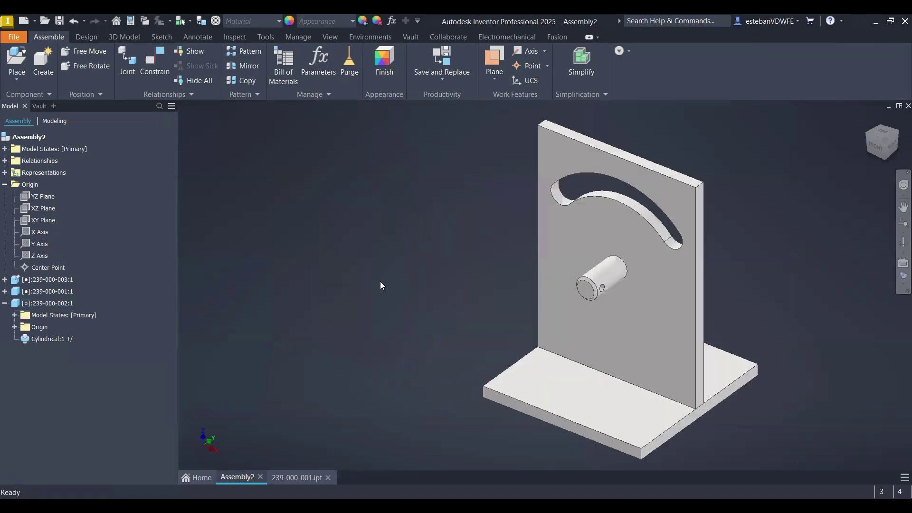
pyautogui.middleClick(380, 282)
pyautogui.middleClick(380, 281)
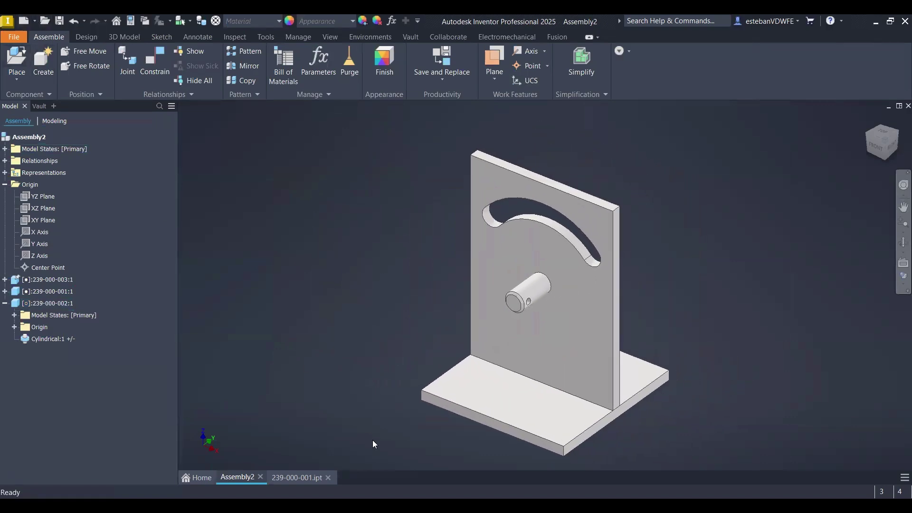
# Copy part 239-000-001 from its own document, paste it into the assembly and remove the pasted copy.
pyautogui.click(309, 477)
pyautogui.click(31, 119)
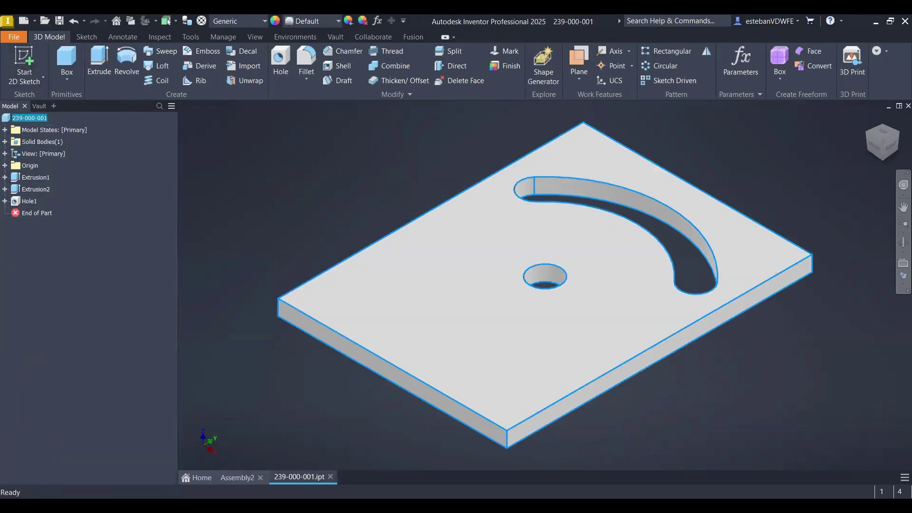
pyautogui.click(239, 477)
pyautogui.hotkey('ctrl', 'v')
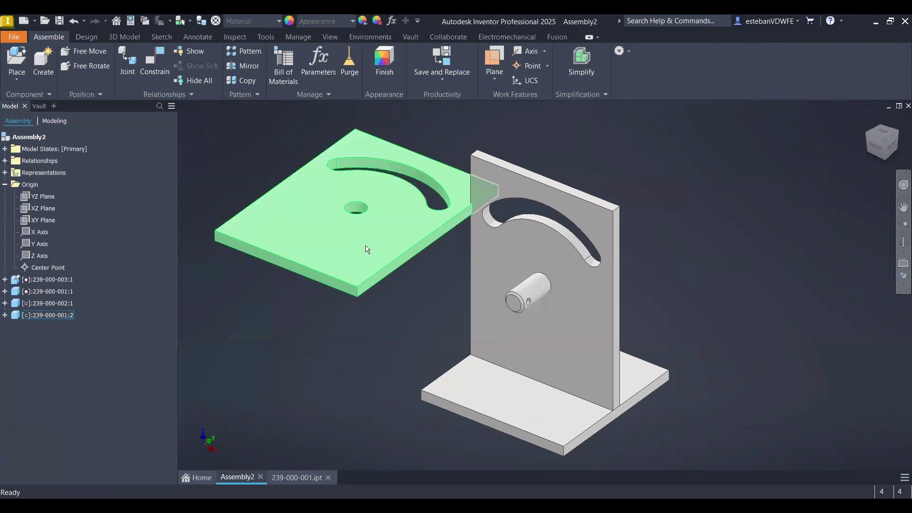
pyautogui.press('Escape')
# Copy the upright slotted plate already in the assembly and paste a duplicate in front of it.
pyautogui.click(506, 244)
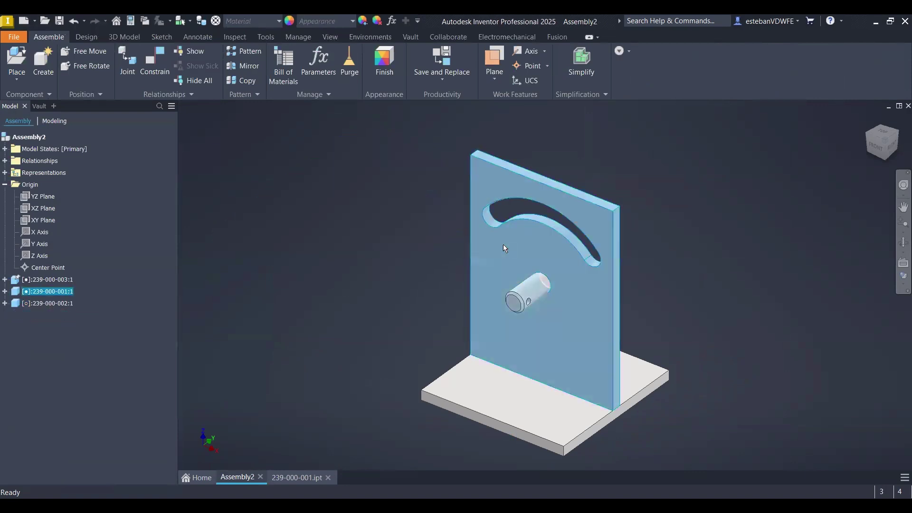
pyautogui.click(389, 255)
pyautogui.click(520, 254)
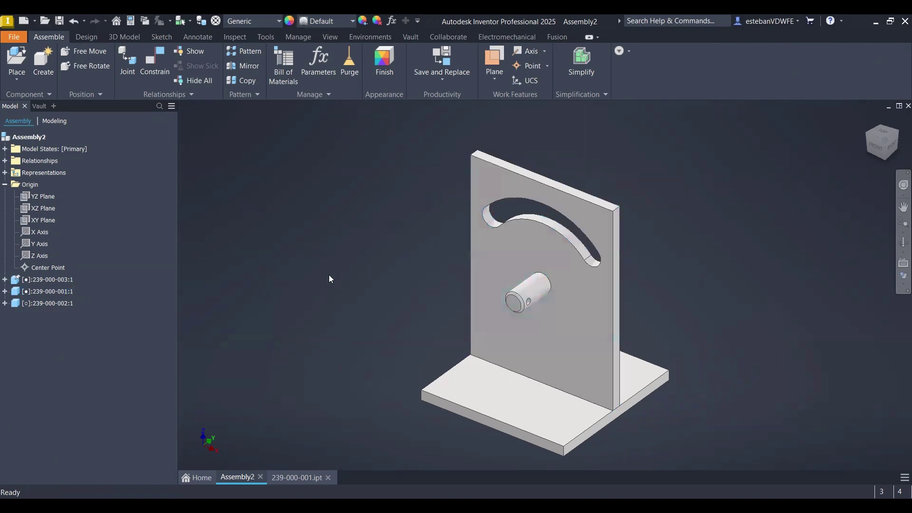
pyautogui.hotkey('ctrl', 'v')
pyautogui.click(390, 259)
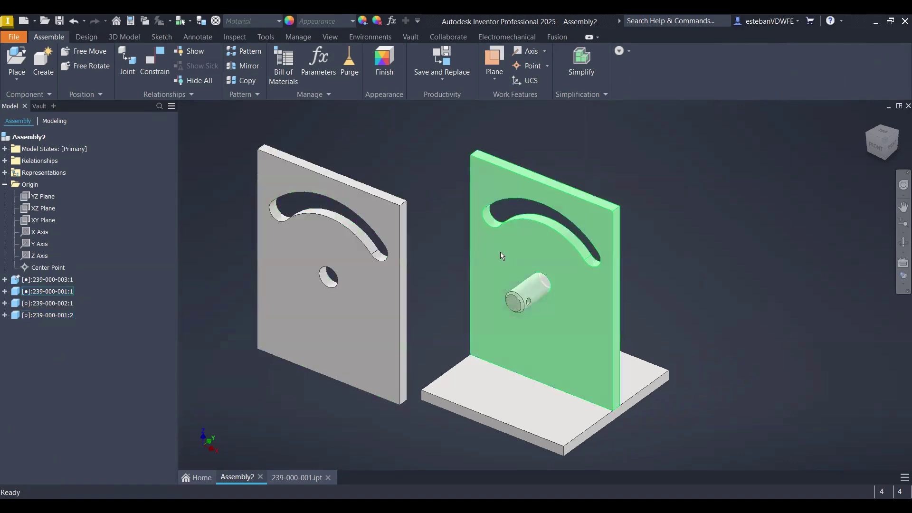
# Paste another copy of the upright slotted plate behind the original and delete the earlier copy in front.
pyautogui.click(526, 264)
pyautogui.click(674, 258)
pyautogui.click(540, 270)
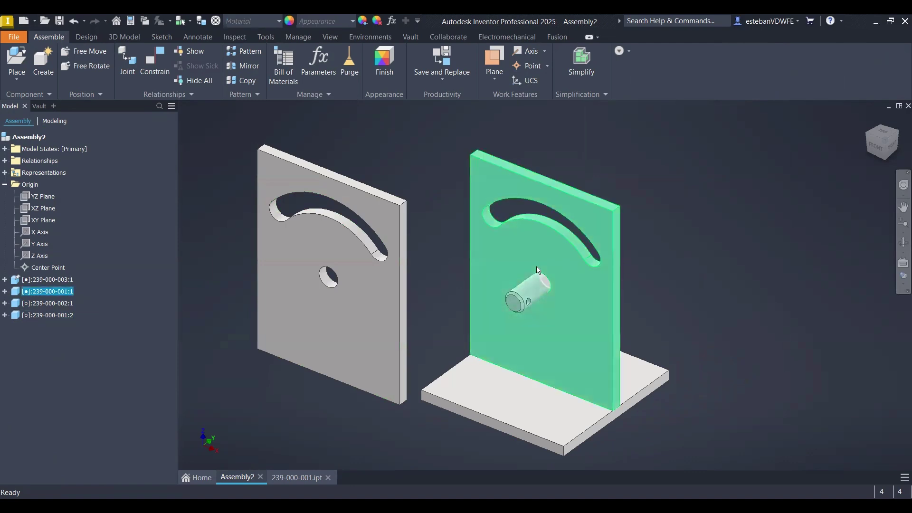
pyautogui.hotkey('ctrl', 'v')
pyautogui.click(717, 274)
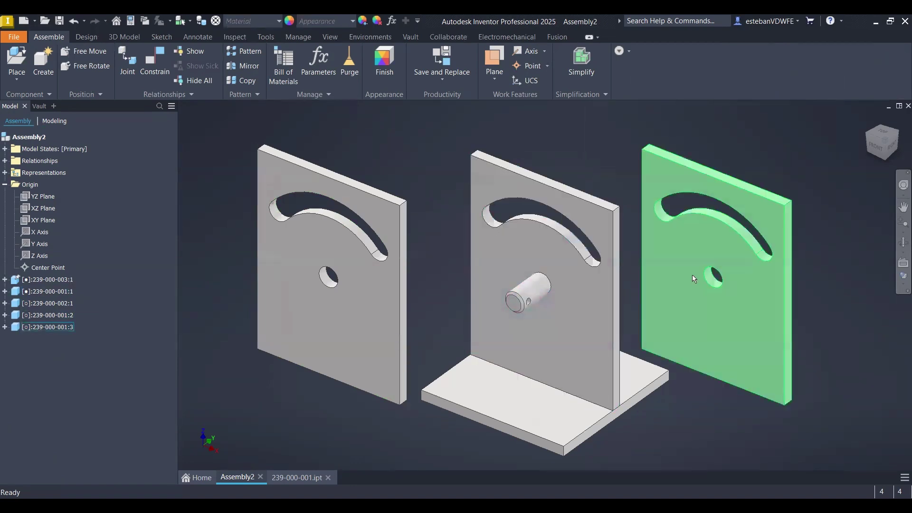
pyautogui.press('Delete')
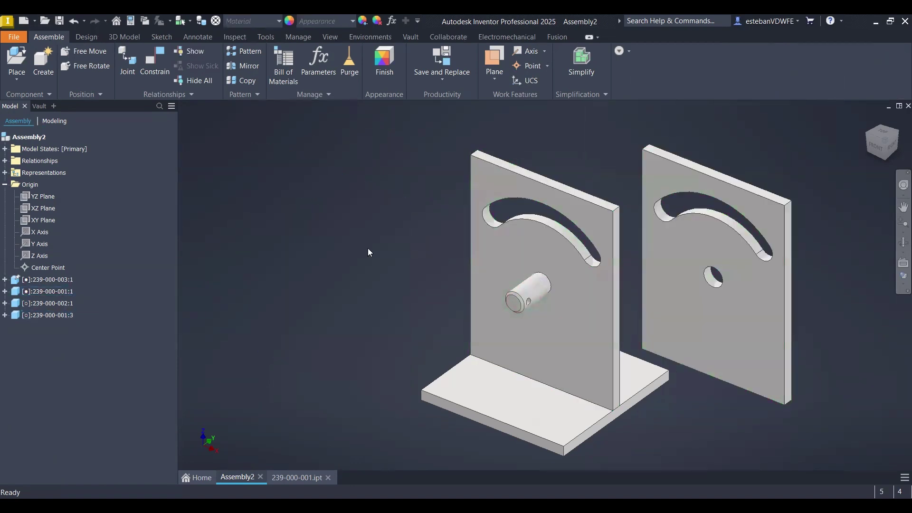
# Reposition the copied slotted plate slightly farther from the original upright plate and deselect it.
pyautogui.moveTo(407, 275); pyautogui.dragTo(325, 238, button='middle')
pyautogui.moveTo(630, 282); pyautogui.dragTo(668, 251)
pyautogui.click(575, 216)
pyautogui.moveTo(548, 233); pyautogui.dragTo(519, 285, button='middle')
# Apply a Mate constraint with 0 mm offset between the copied plate's bottom face and the base plate's upper face.
pyautogui.click(153, 58)
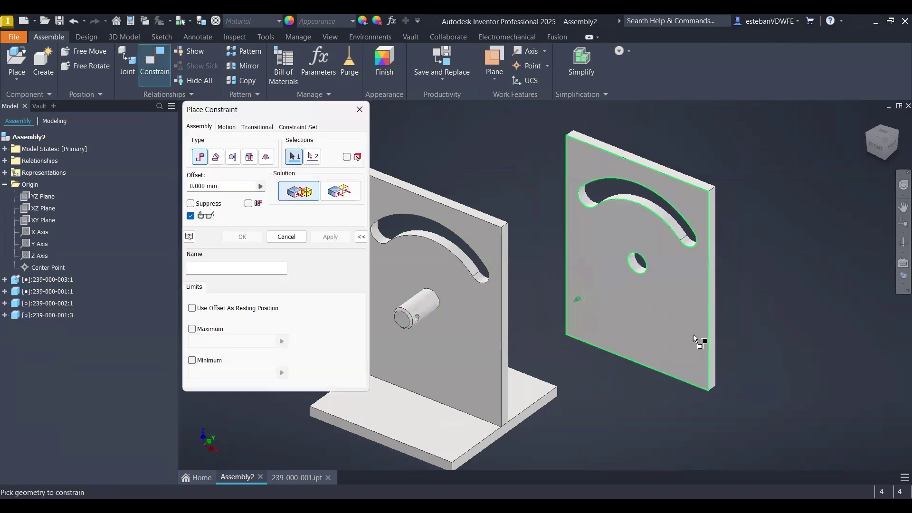
pyautogui.moveTo(696, 306); pyautogui.dragTo(796, 259, button='middle')
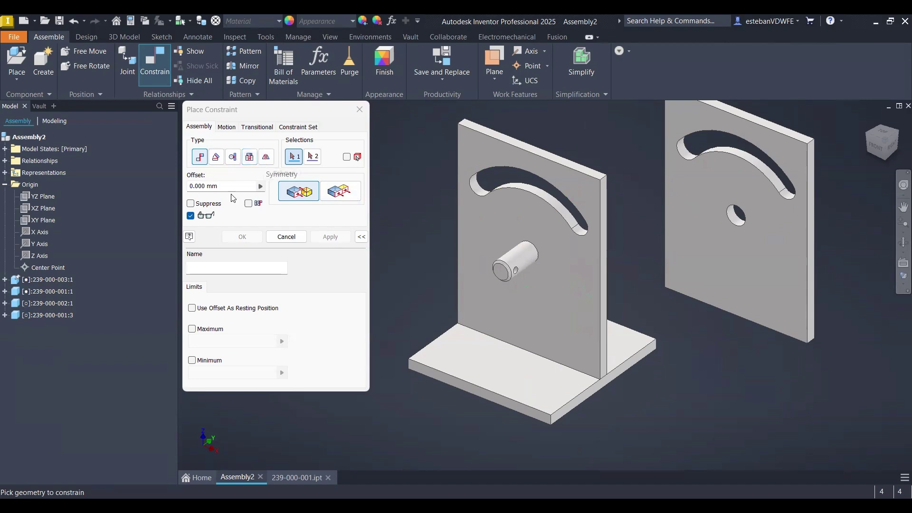
pyautogui.keyDown('shift'); pyautogui.moveTo(689, 394); pyautogui.dragTo(689, 350, button='middle'); pyautogui.keyUp('shift')
pyautogui.scroll(5, 702, 381)
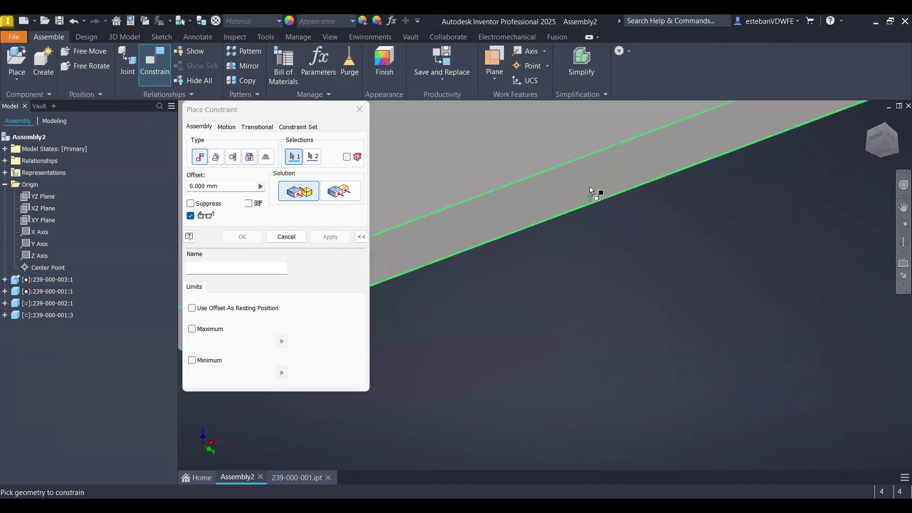
pyautogui.keyDown('shift'); pyautogui.moveTo(606, 311); pyautogui.dragTo(593, 327, button='middle'); pyautogui.keyUp('shift')
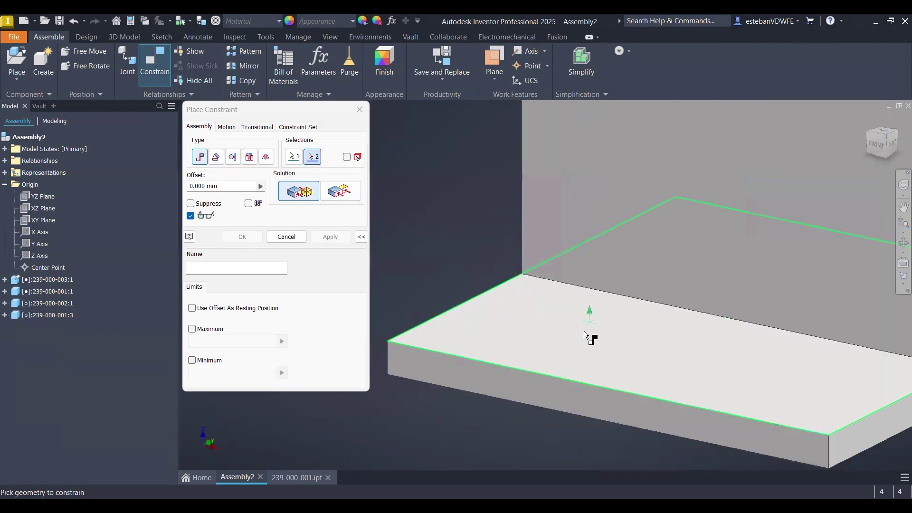
pyautogui.click(563, 344)
pyautogui.scroll(-4, 563, 343)
pyautogui.moveTo(489, 353); pyautogui.dragTo(501, 214, button='right')
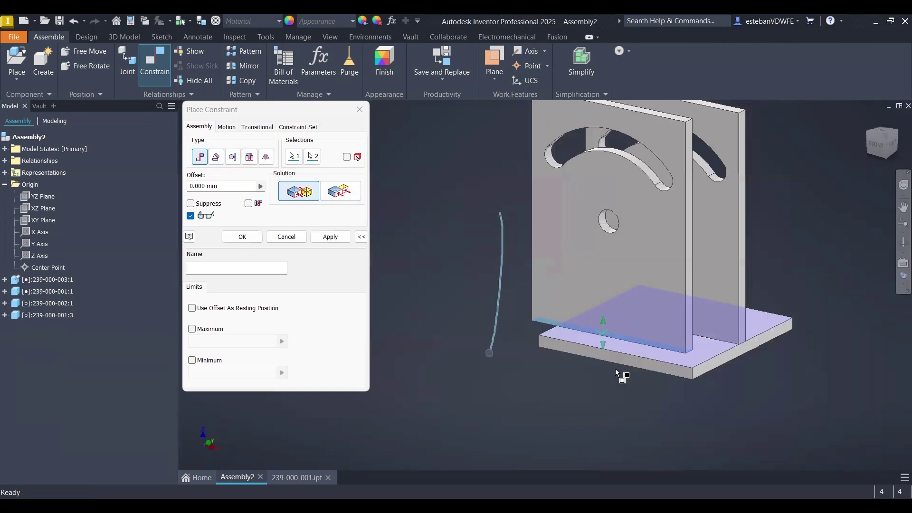
# Apply a Flush constraint with 0 mm offset between the copied slotted plate's front face and the base plate's front edge face.
pyautogui.moveTo(623, 375); pyautogui.dragTo(526, 301, button='middle')
pyautogui.scroll(3, 526, 301)
pyautogui.click(341, 192)
pyautogui.click(574, 231)
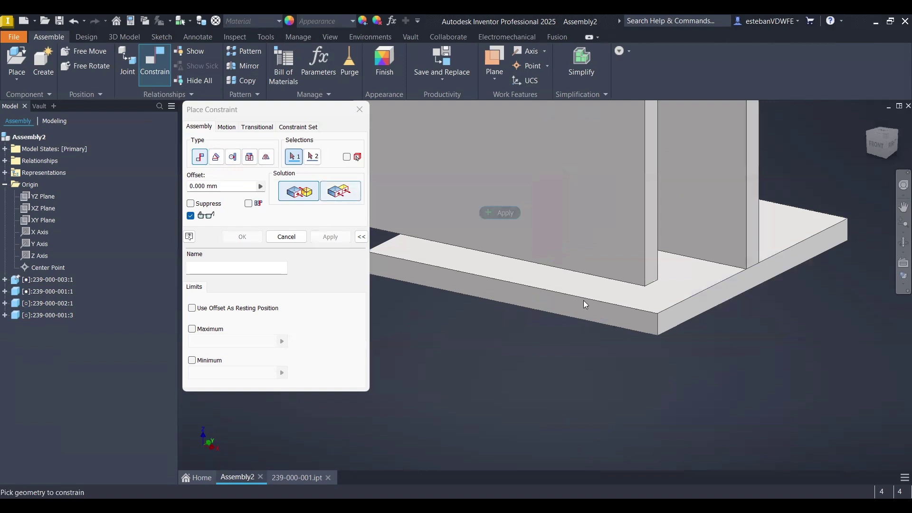
pyautogui.click(584, 301)
pyautogui.click(314, 158)
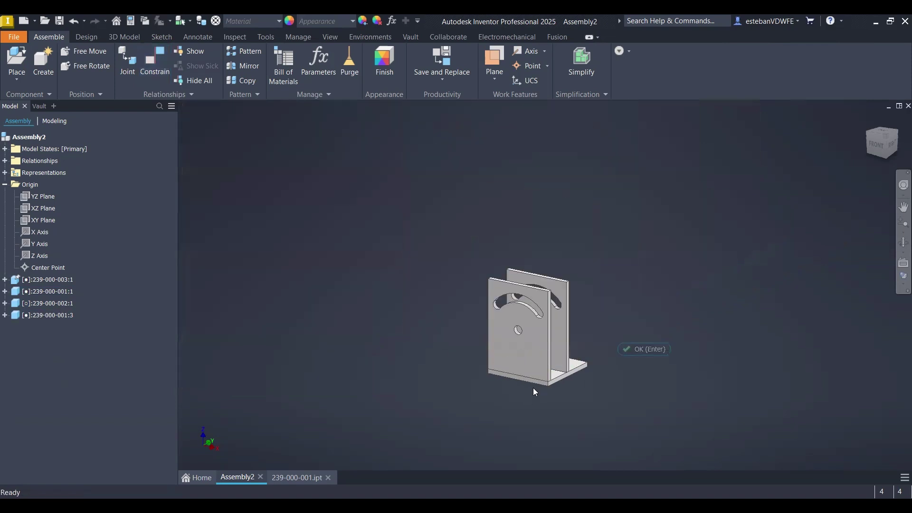
pyautogui.scroll(5, 535, 390)
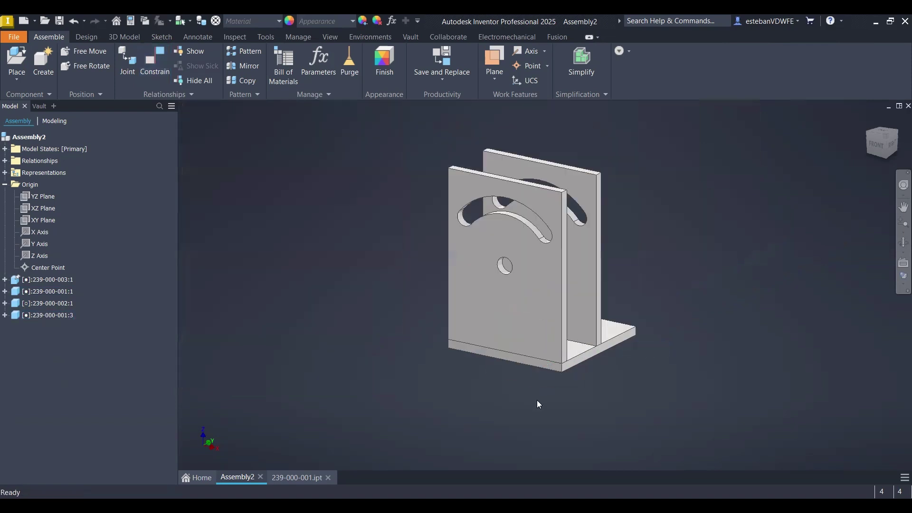
pyautogui.scroll(-4, 521, 371)
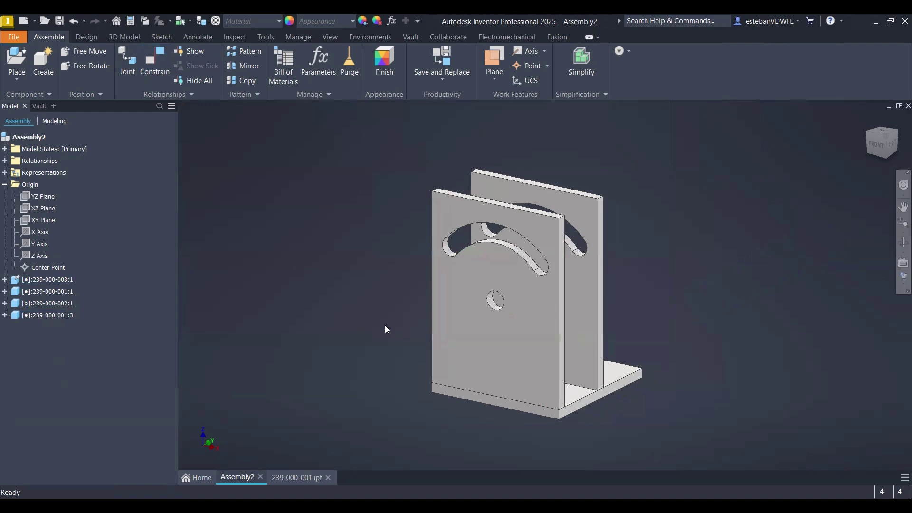
pyautogui.moveTo(384, 325); pyautogui.dragTo(331, 303, button='middle')
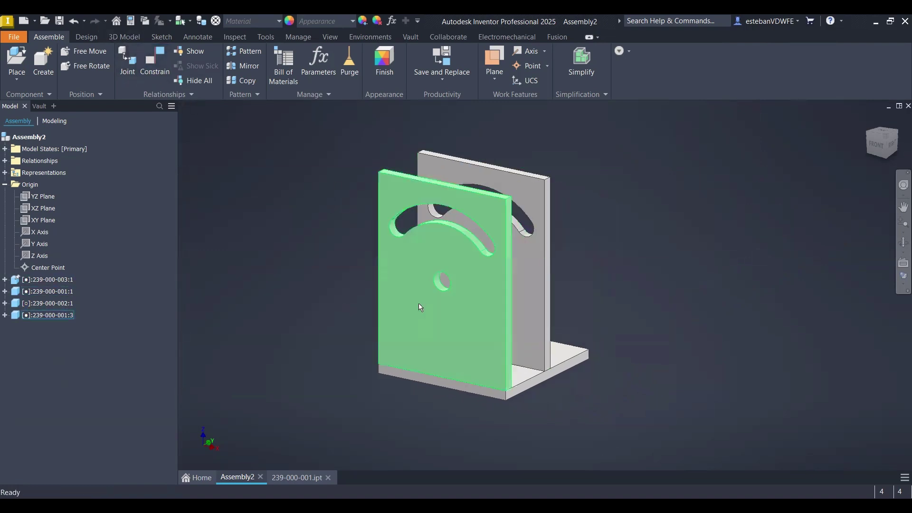
pyautogui.moveTo(453, 351); pyautogui.dragTo(459, 334, button='middle')
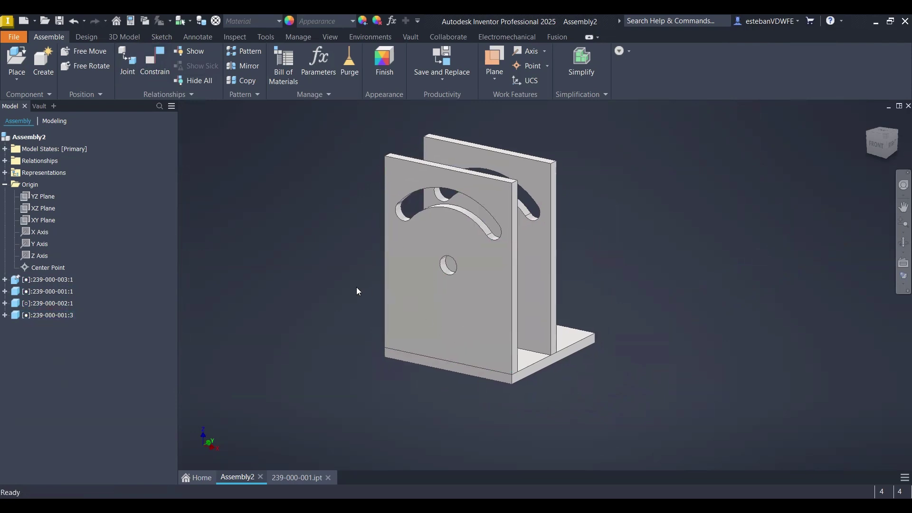
pyautogui.moveTo(356, 287); pyautogui.dragTo(346, 313, button='middle')
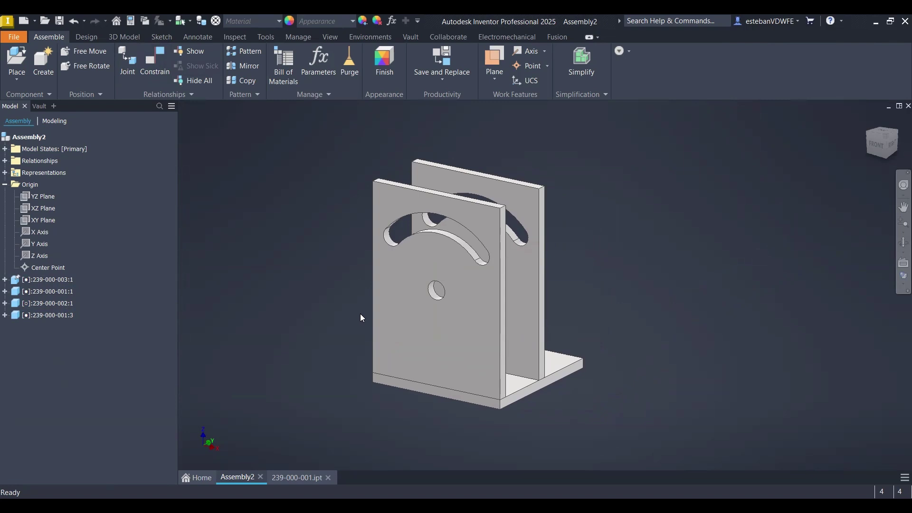
pyautogui.click(419, 299)
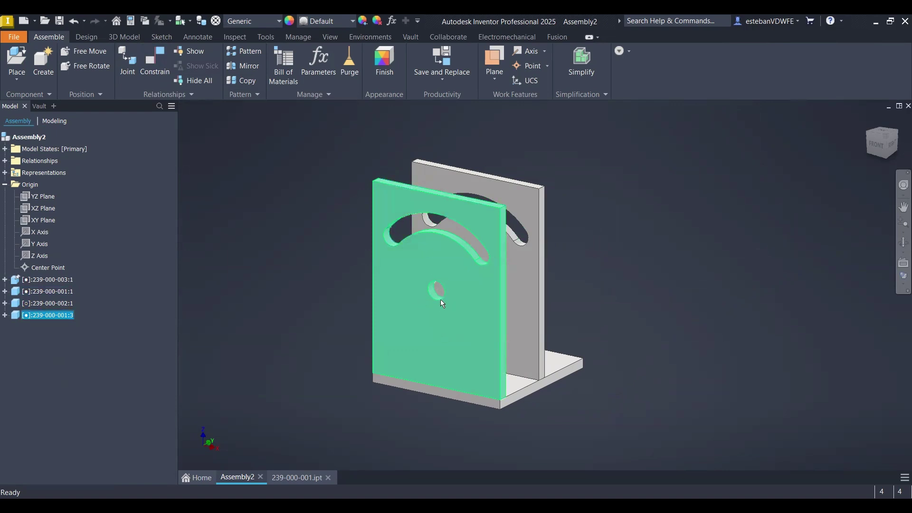
pyautogui.click(605, 325)
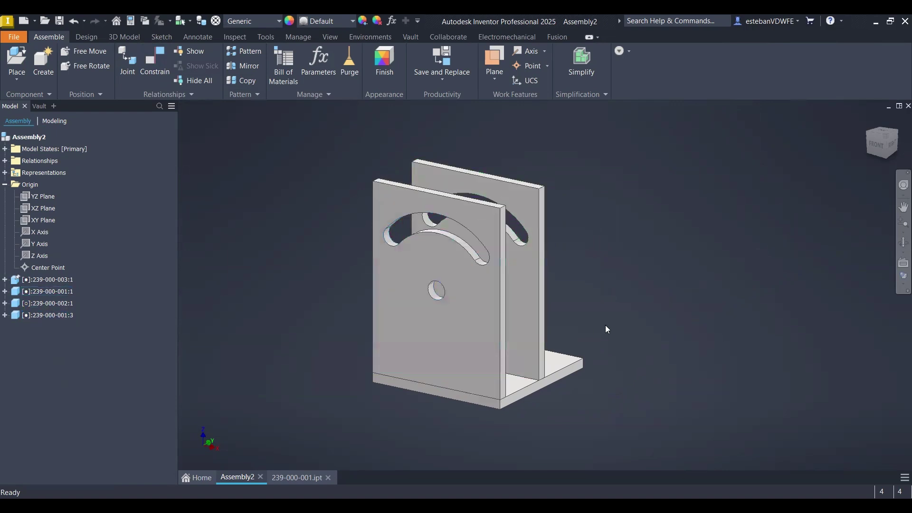
pyautogui.moveTo(533, 329); pyautogui.dragTo(545, 338, button='middle')
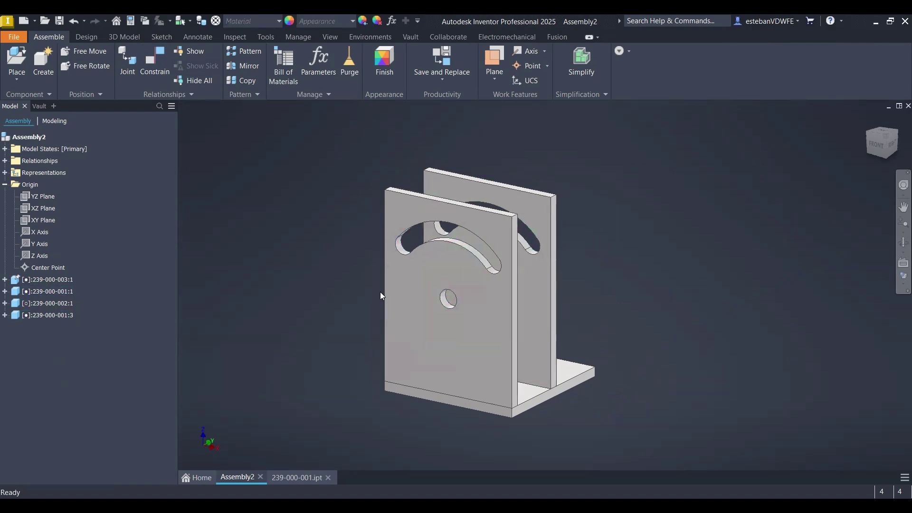
pyautogui.scroll(-3, 422, 299)
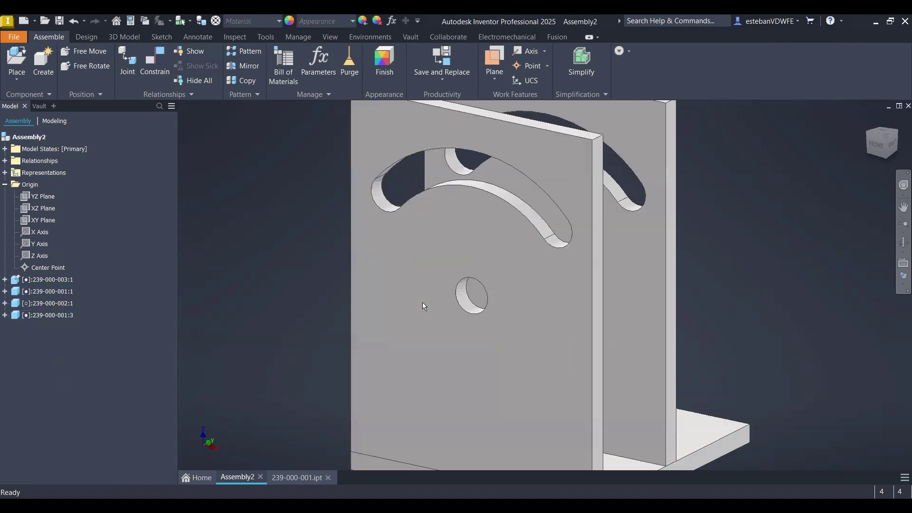
pyautogui.click(418, 264)
pyautogui.rightClick(419, 264)
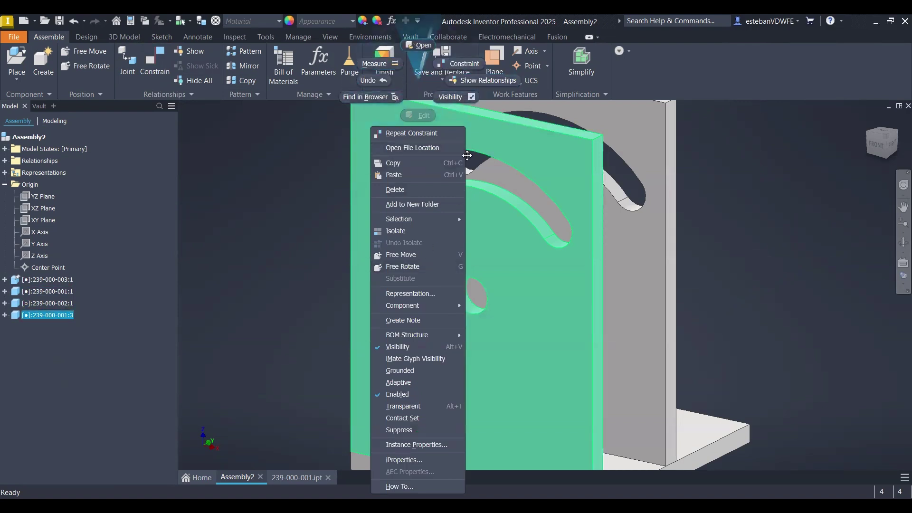
pyautogui.scroll(-3, 565, 222)
pyautogui.click(565, 222)
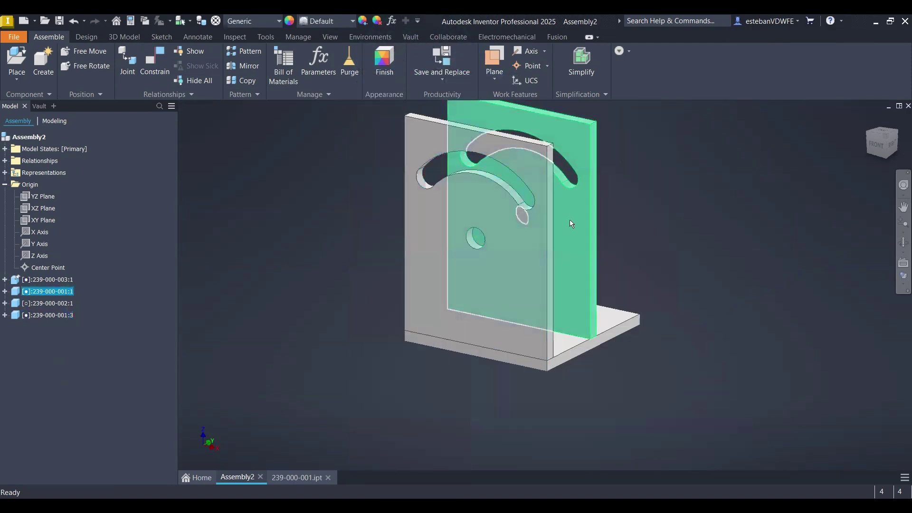
pyautogui.moveTo(618, 228); pyautogui.dragTo(615, 258, button='middle')
pyautogui.click(615, 258)
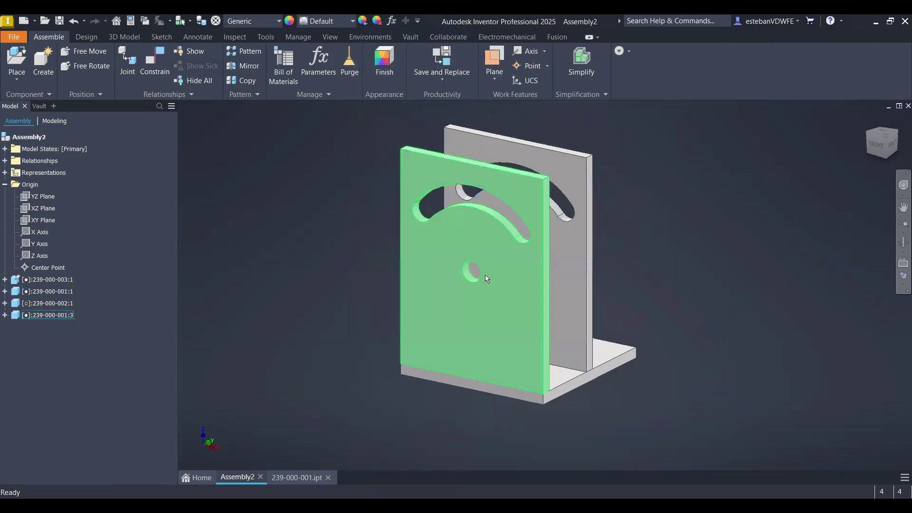
pyautogui.click(452, 259)
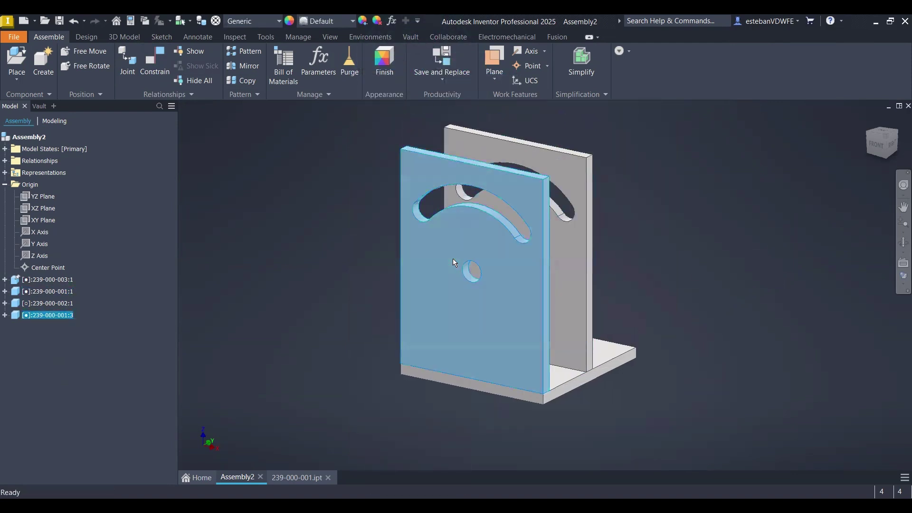
pyautogui.rightClick(353, 279)
pyautogui.click(303, 272)
pyautogui.click(309, 271)
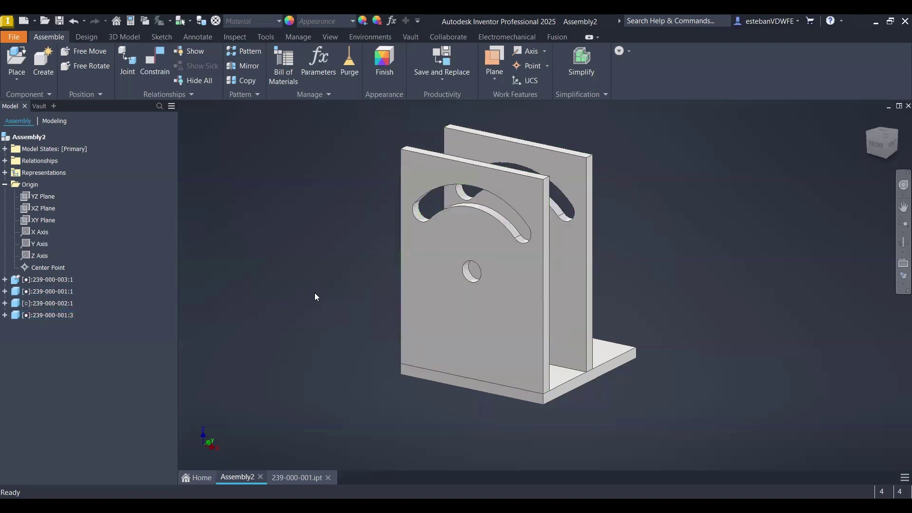
pyautogui.moveTo(331, 248); pyautogui.dragTo(328, 254, button='middle')
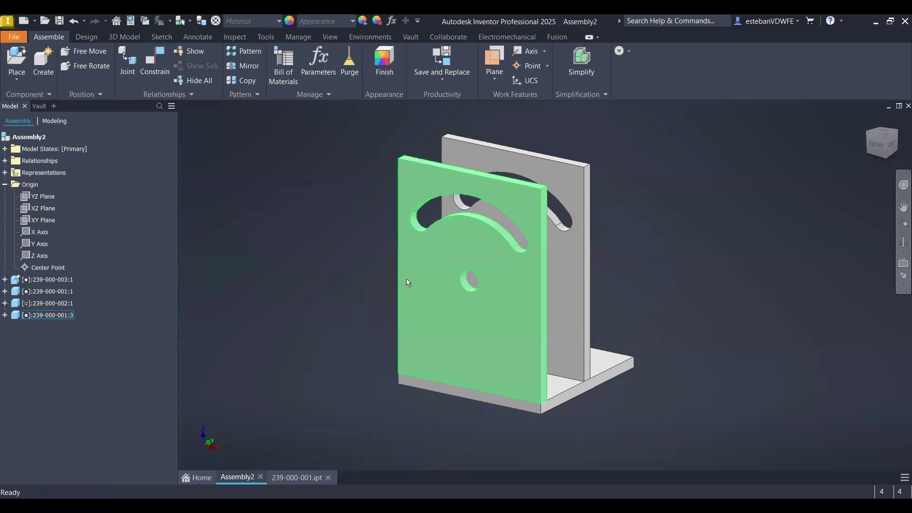
# Set the selection filter to Feature Priority and pick the curved slot feature in the front slotted plate.
pyautogui.click(185, 20)
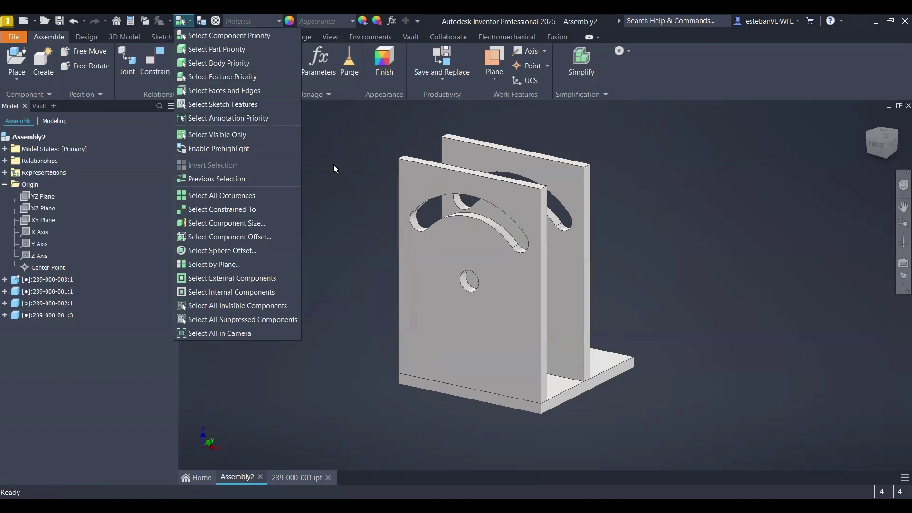
pyautogui.click(334, 164)
pyautogui.click(185, 21)
pyautogui.click(667, 223)
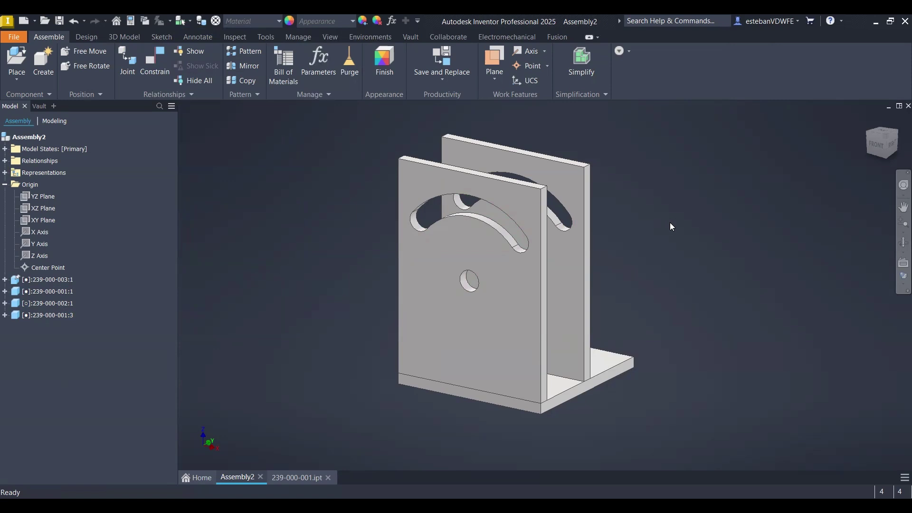
pyautogui.rightClick(672, 226)
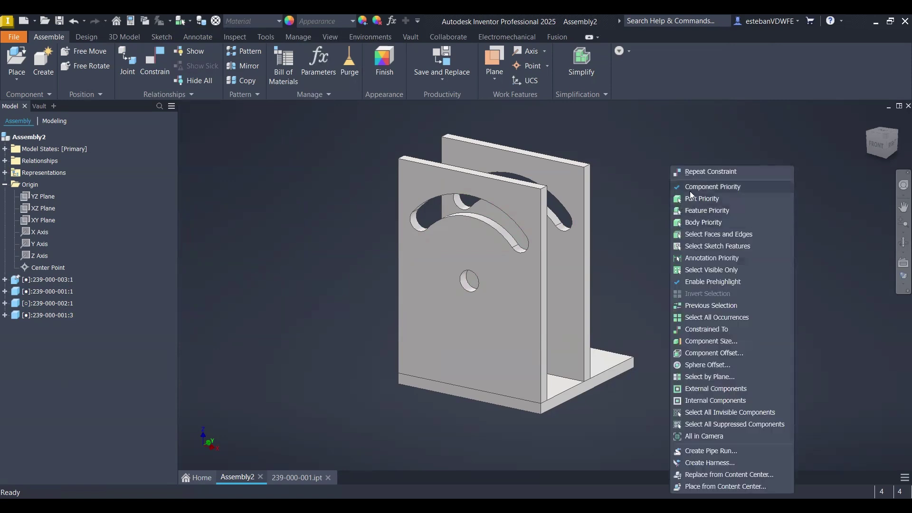
pyautogui.click(644, 235)
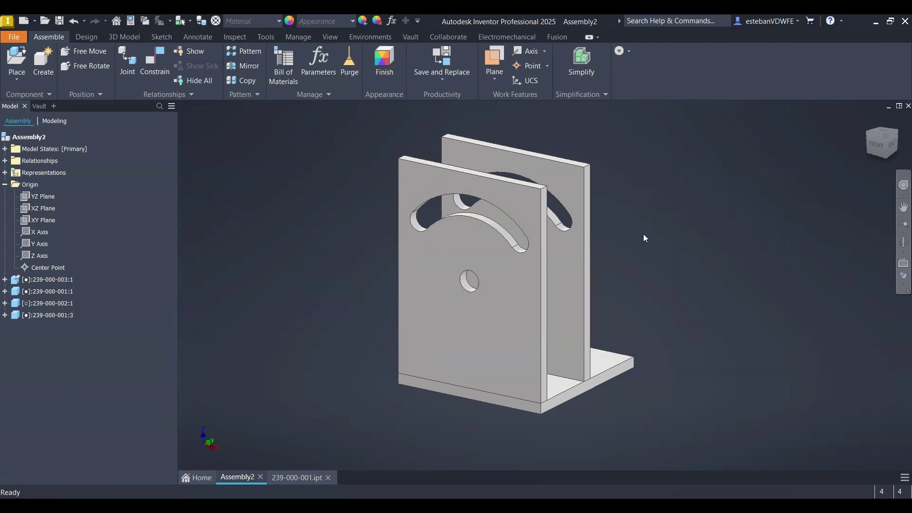
pyautogui.rightClick(641, 227)
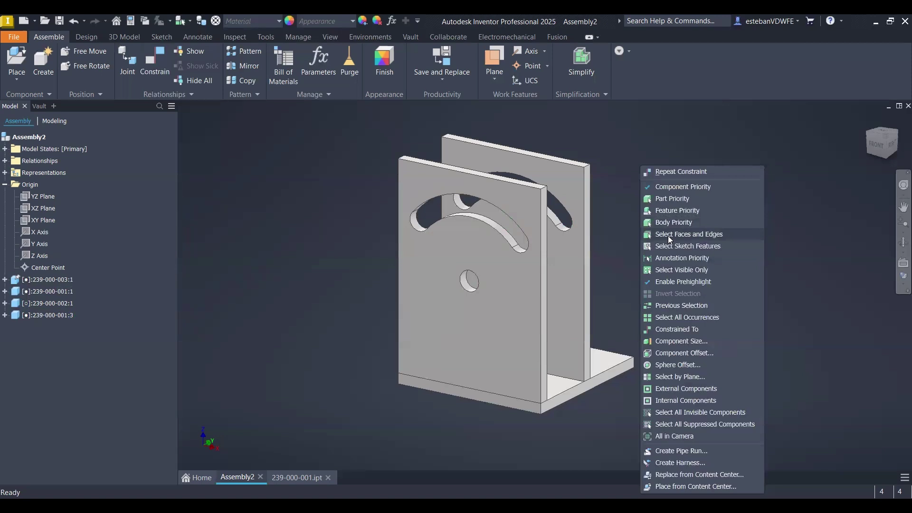
pyautogui.click(666, 212)
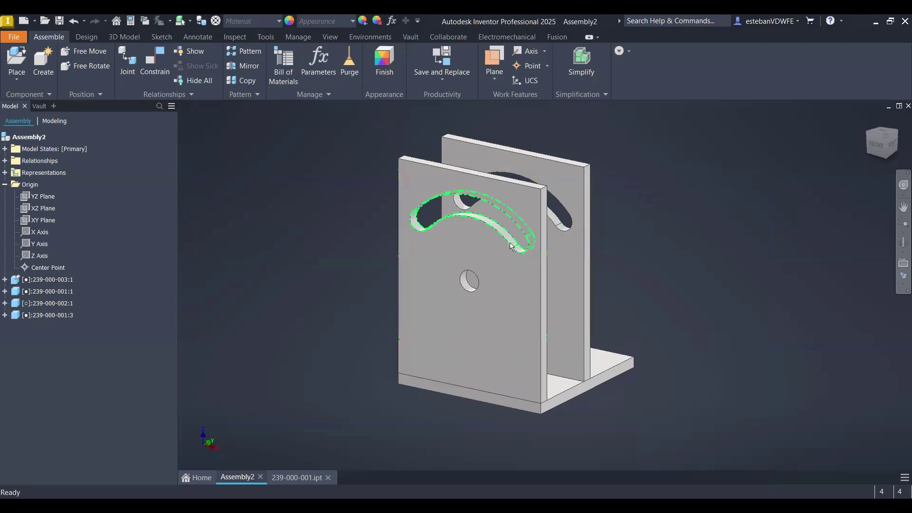
pyautogui.scroll(-3, 482, 234)
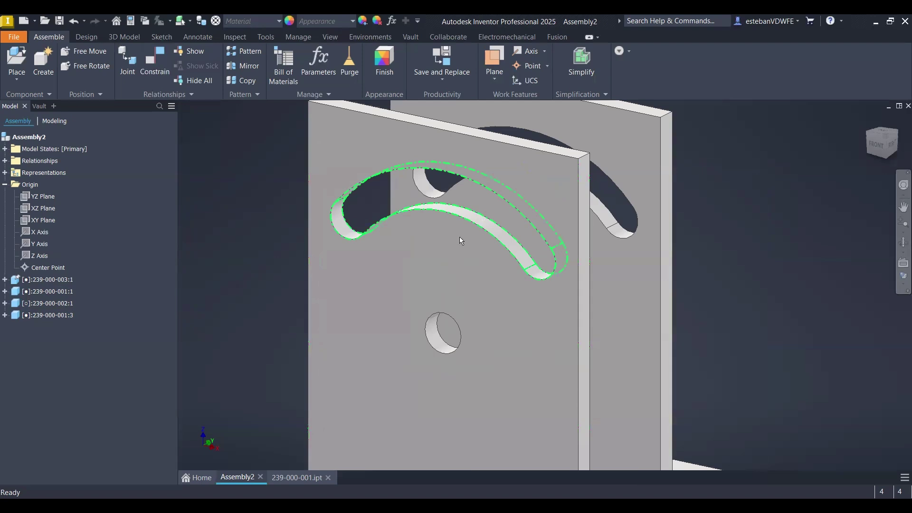
pyautogui.click(261, 192)
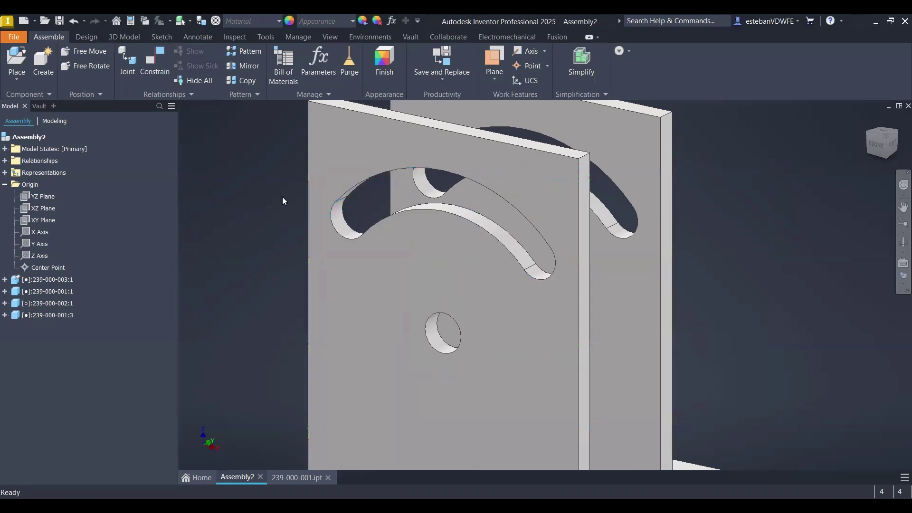
pyautogui.click(339, 209)
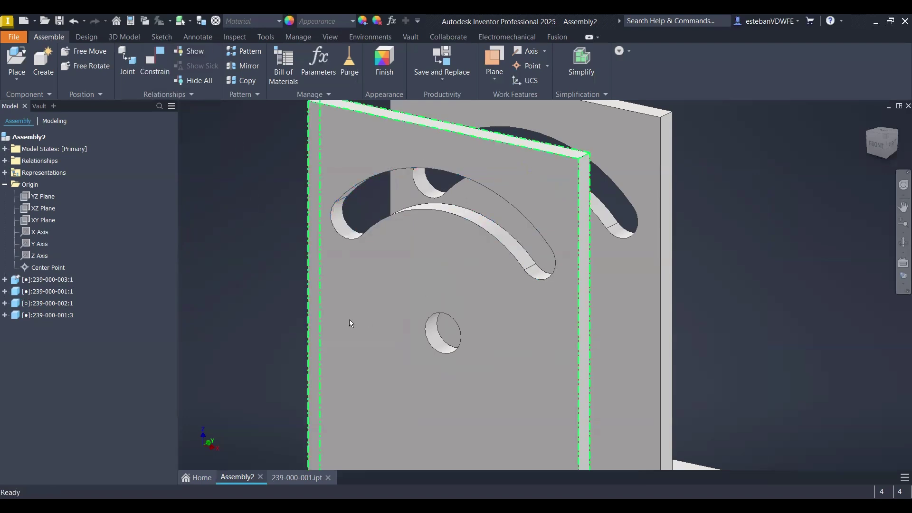
# Switch the selection filter to Select Faces and Edges, select the front slotted plate's front face and deselect it.
pyautogui.keyDown('shift'); pyautogui.rightClick(266, 199); pyautogui.keyUp('shift')
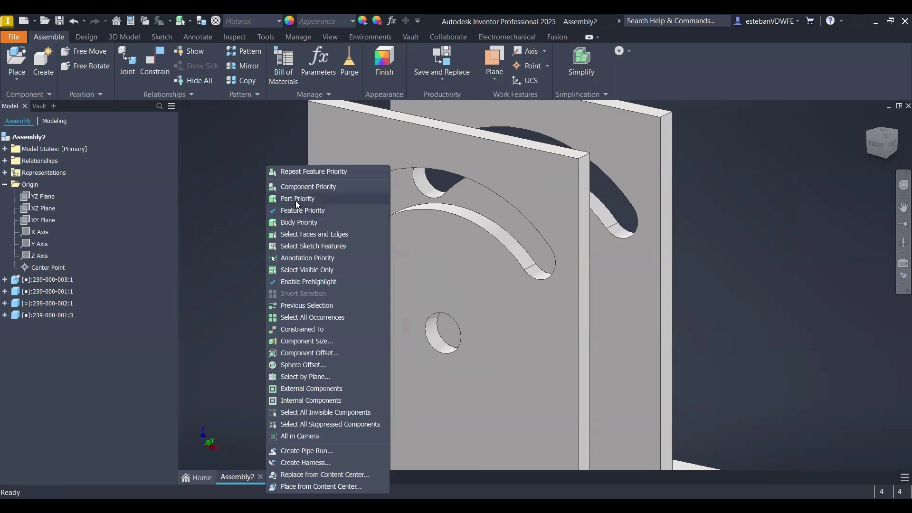
pyautogui.click(306, 235)
pyautogui.click(408, 250)
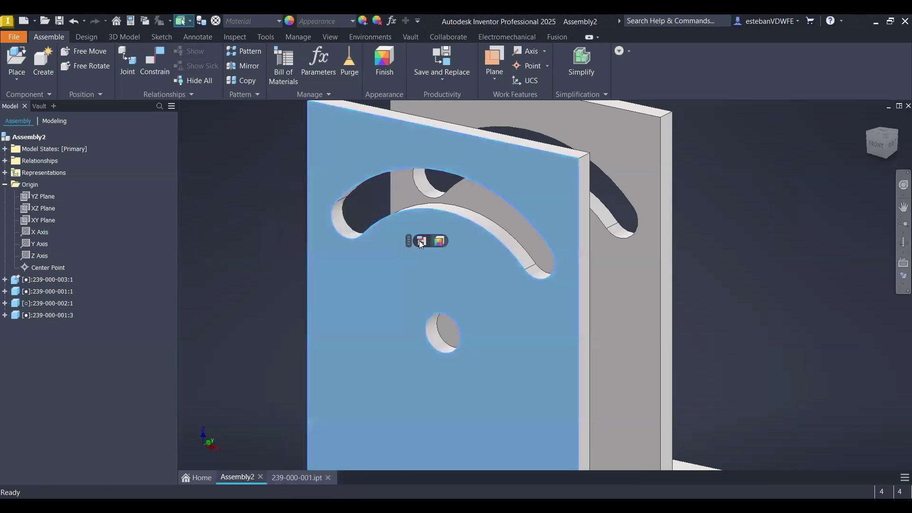
pyautogui.click(261, 220)
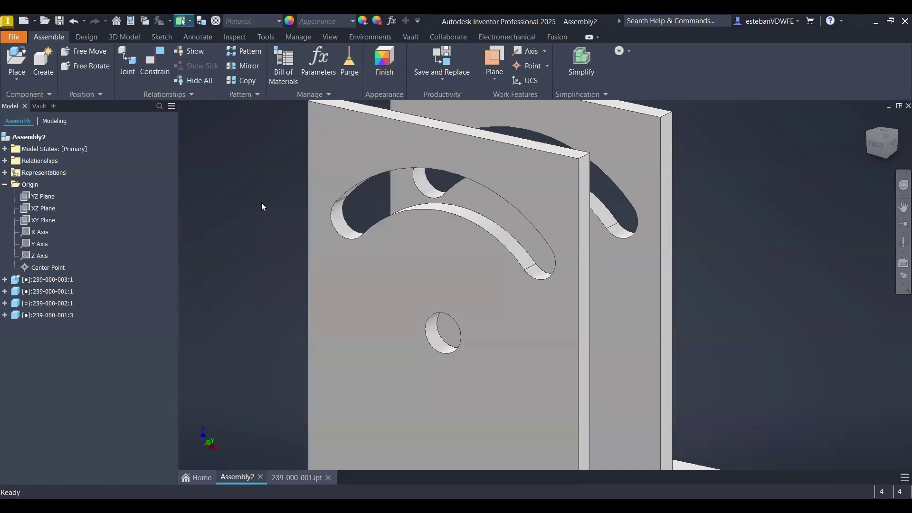
# Close the 239-000-001 part document and return to the assembly.
pyautogui.rightClick(262, 202)
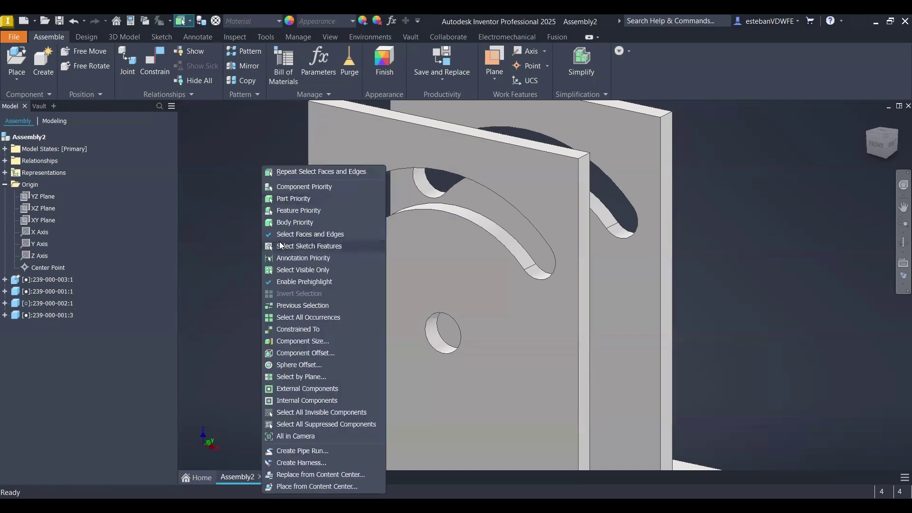
pyautogui.click(238, 233)
pyautogui.click(301, 477)
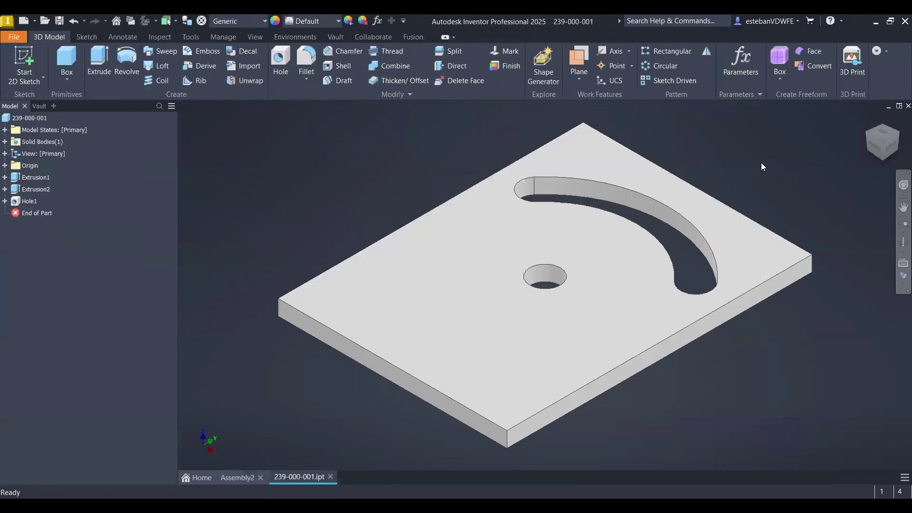
pyautogui.click(906, 105)
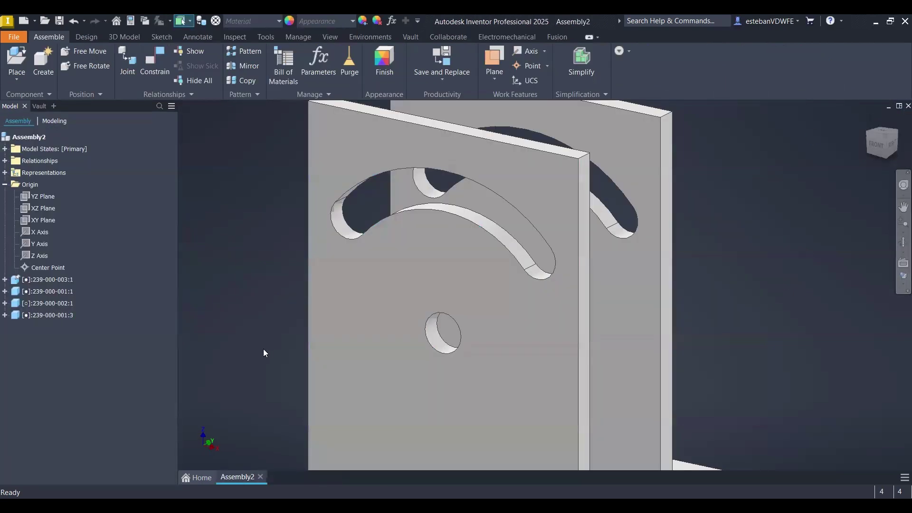
# Set the selection filter to Feature Priority and open the front slotted plate's curved slot extrusion for editing in place.
pyautogui.keyDown('shift'); pyautogui.rightClick(284, 225); pyautogui.keyUp('shift')
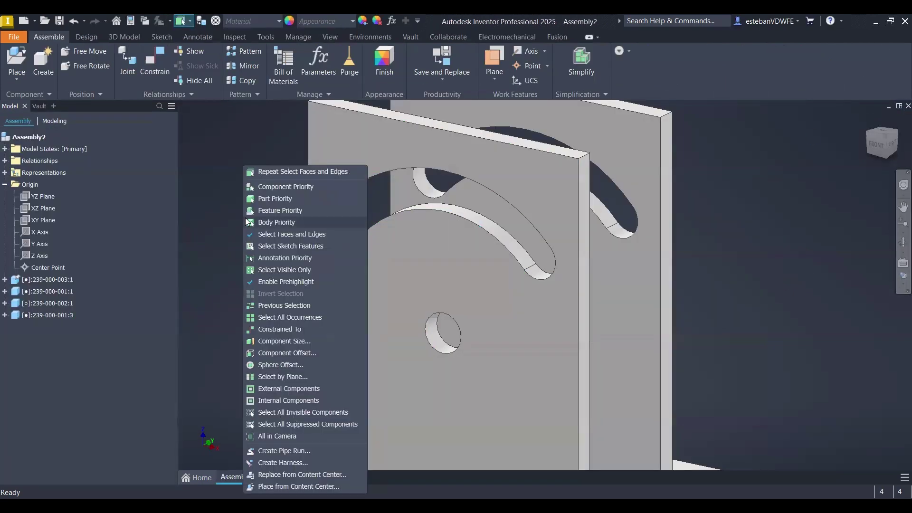
pyautogui.click(278, 207)
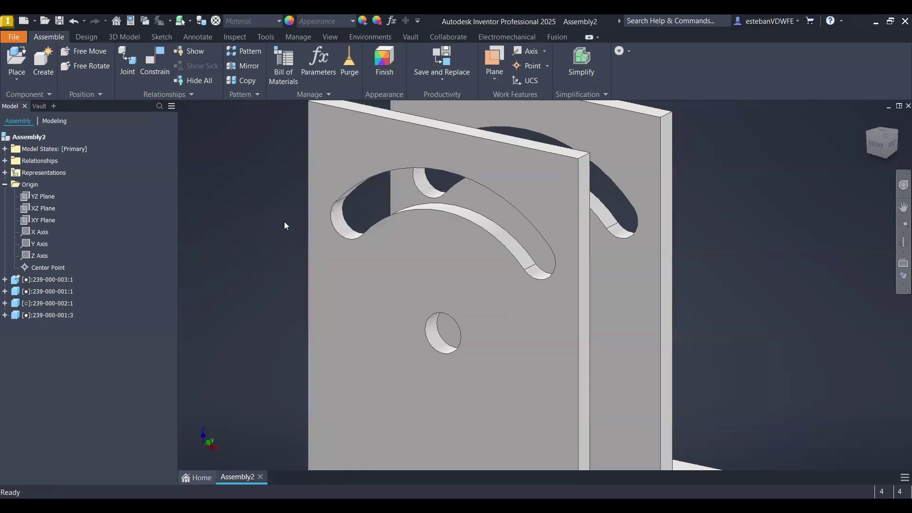
pyautogui.doubleClick(339, 222)
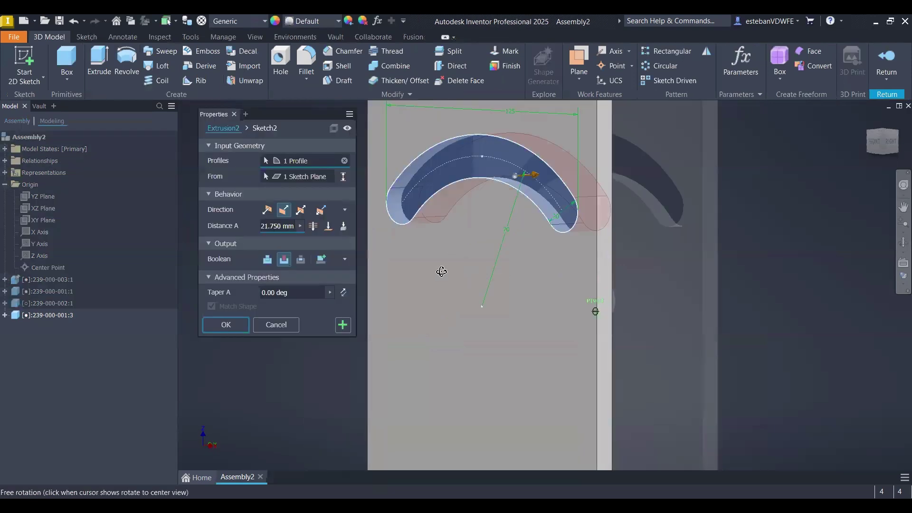
# Change the curved slot's cut extent to Through All and accept the extrusion edit.
pyautogui.keyDown('shift'); pyautogui.moveTo(440, 269); pyautogui.dragTo(508, 281, button='middle'); pyautogui.keyUp('shift')
pyautogui.keyDown('shift'); pyautogui.moveTo(608, 285); pyautogui.dragTo(595, 281, button='middle'); pyautogui.keyUp('shift')
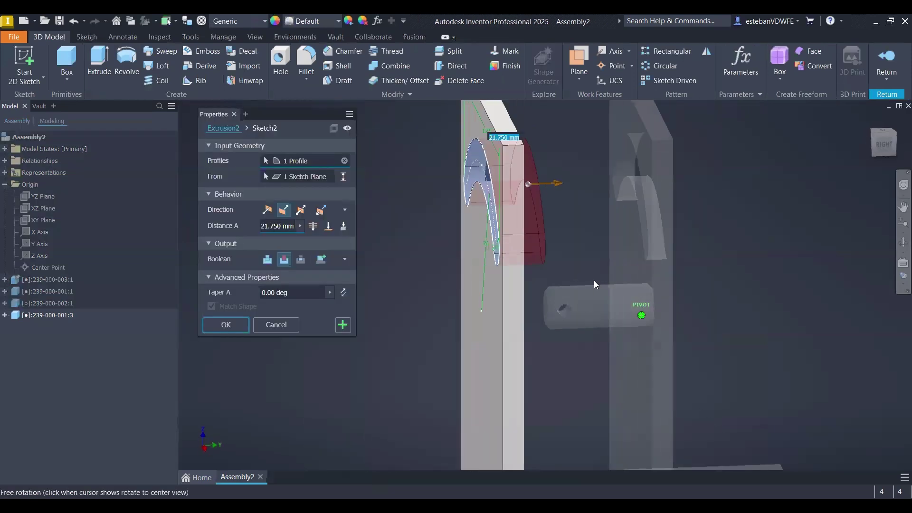
pyautogui.keyDown('shift'); pyautogui.moveTo(595, 227); pyautogui.dragTo(426, 266, button='middle'); pyautogui.keyUp('shift')
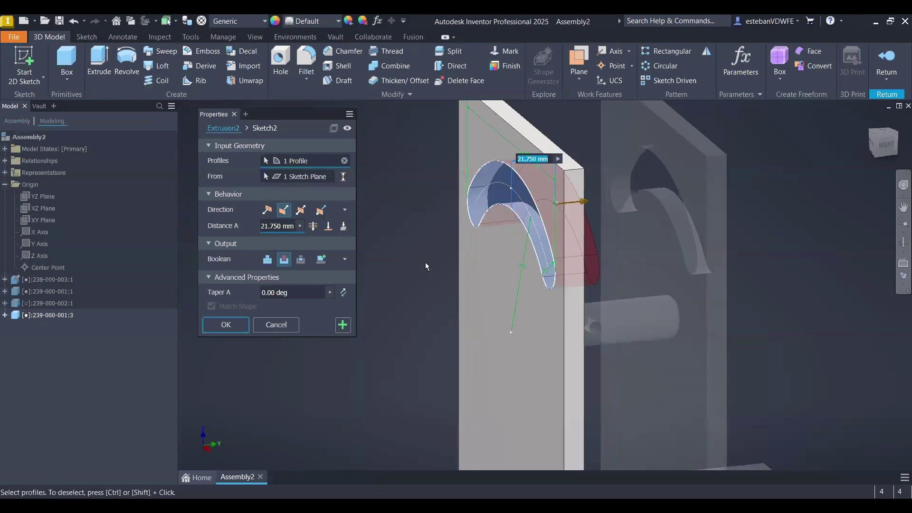
pyautogui.click(313, 226)
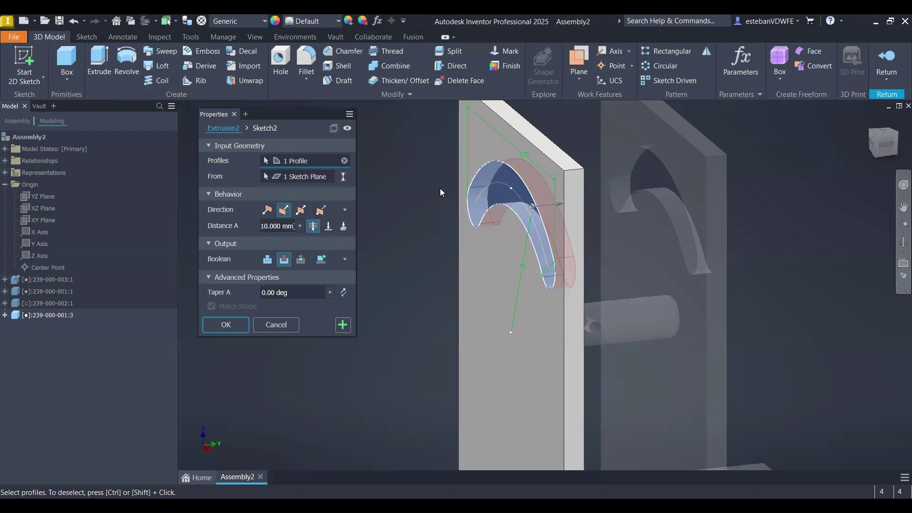
pyautogui.moveTo(440, 188); pyautogui.dragTo(454, 176, button='right')
pyautogui.moveTo(360, 318); pyautogui.dragTo(340, 280, button='middle')
pyautogui.scroll(-3, 347, 293)
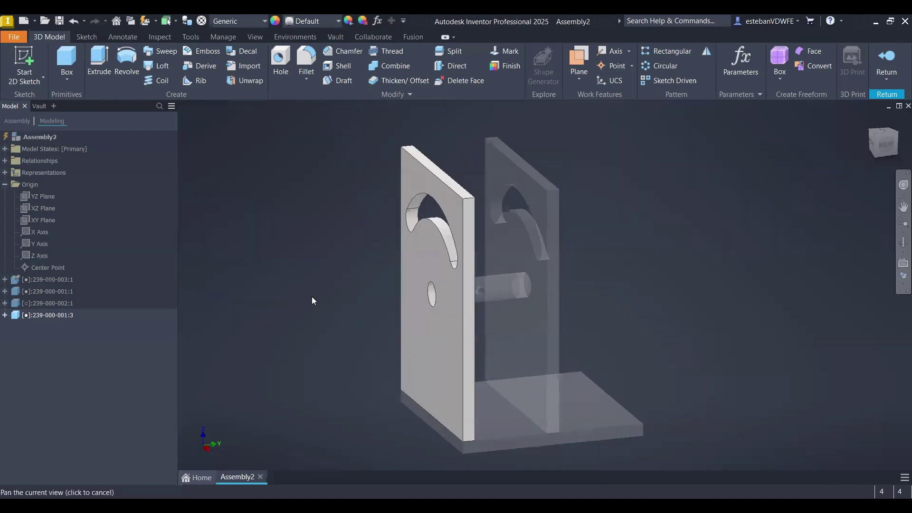
pyautogui.moveTo(370, 310)
pyautogui.keyDown('shift'); pyautogui.mouseDown(button='middle')
pyautogui.moveTo(464, 281)
pyautogui.moveTo(379, 303)
pyautogui.moveTo(668, 287)
pyautogui.moveTo(717, 258)
pyautogui.mouseUp(button='middle'); pyautogui.keyUp('shift')
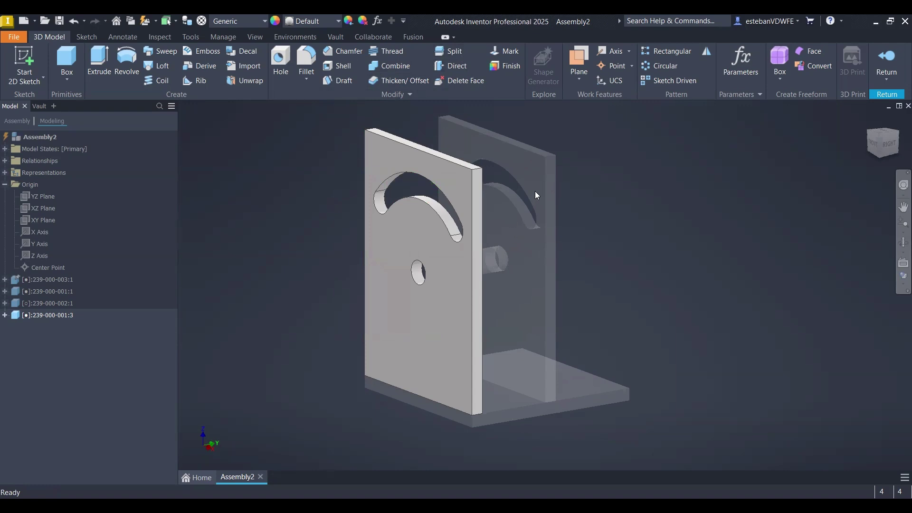
pyautogui.rightClick(599, 176)
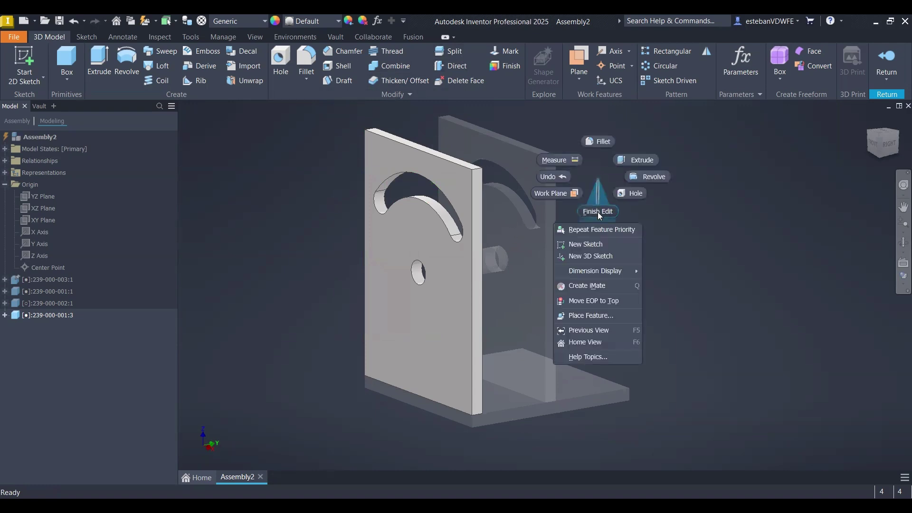
pyautogui.click(744, 204)
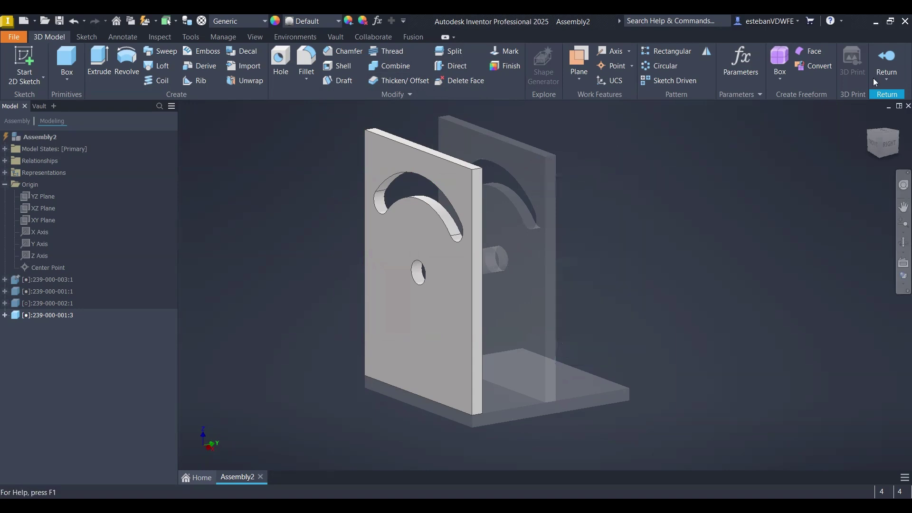
pyautogui.click(885, 80)
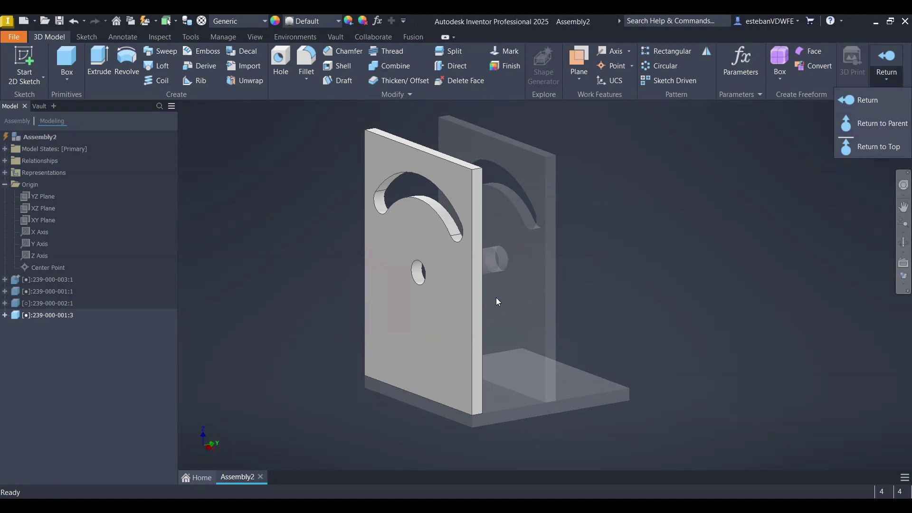
pyautogui.click(284, 185)
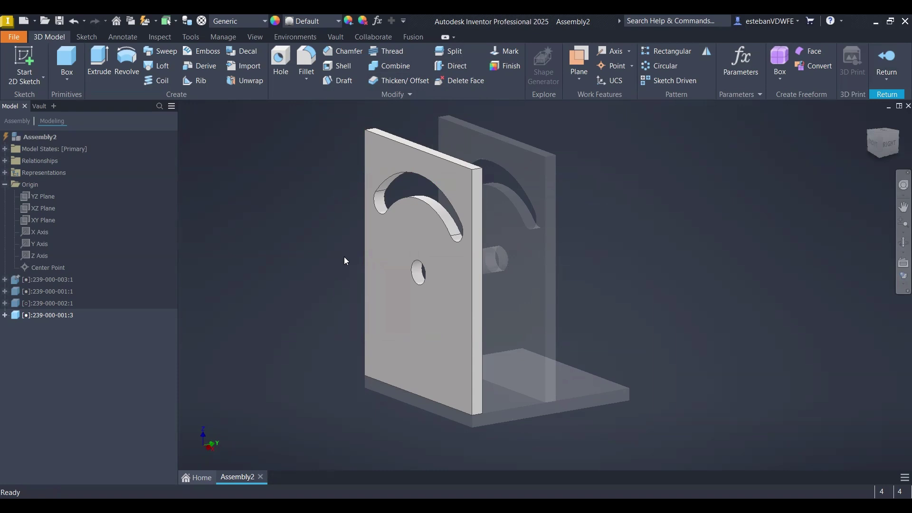
# Start a sketch on the slotted plate's front face and draw a horizontal center-point slot about 100 mm between centres below the hole.
pyautogui.click(399, 297)
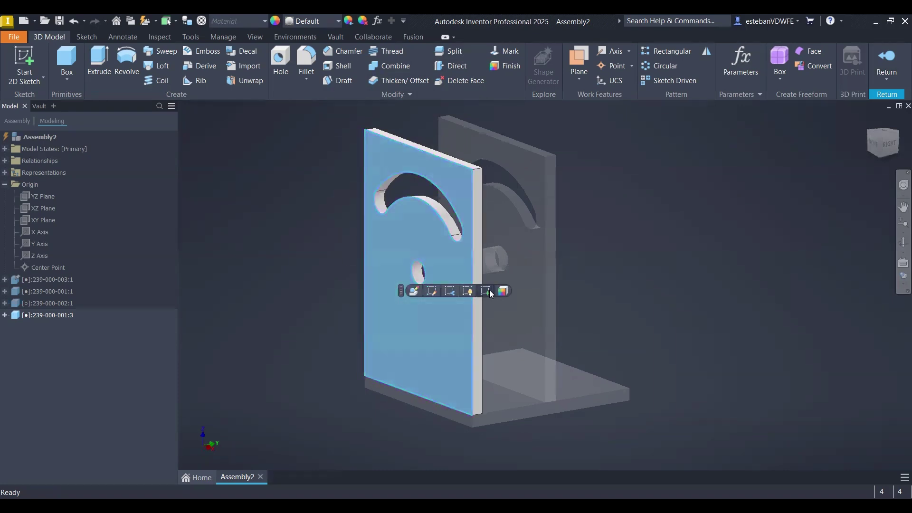
pyautogui.click(485, 291)
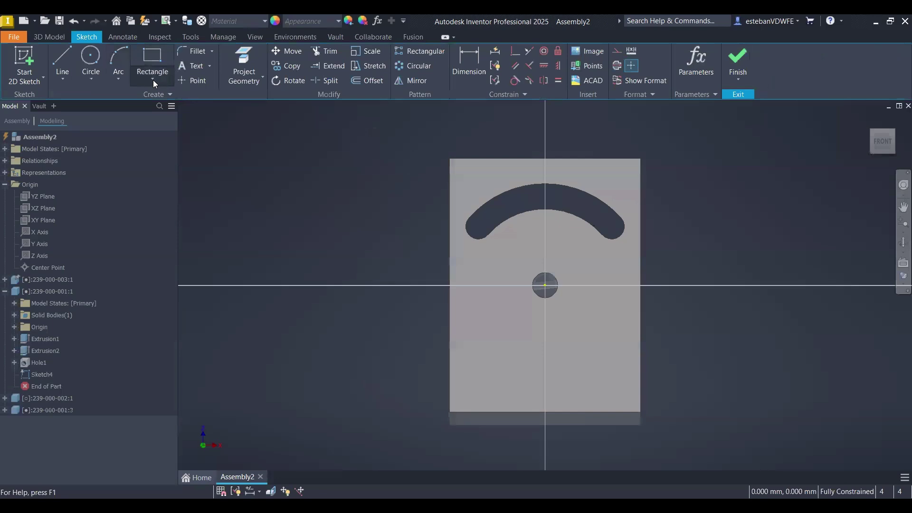
pyautogui.click(153, 79)
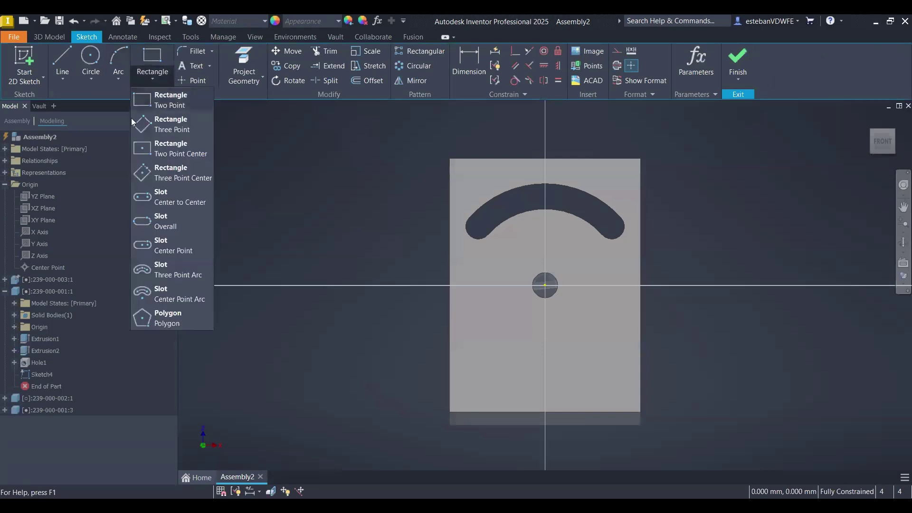
pyautogui.click(153, 245)
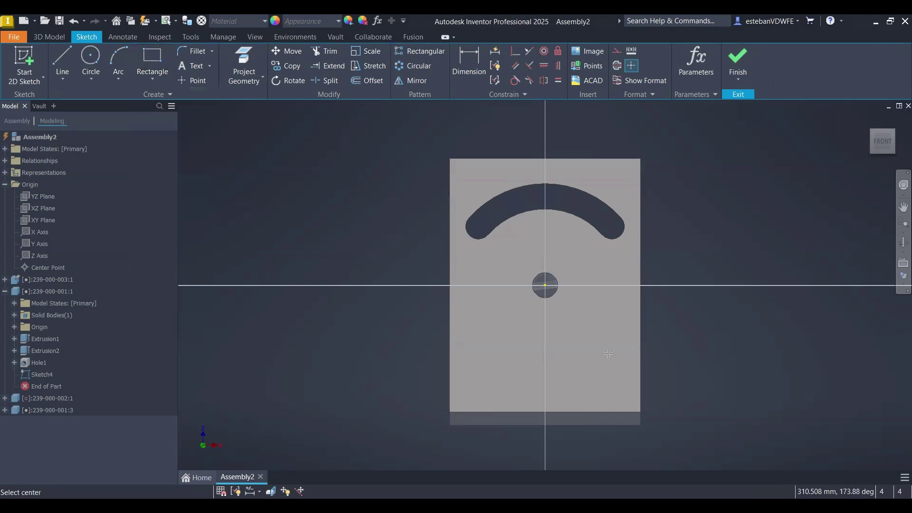
pyautogui.click(546, 354)
pyautogui.click(609, 354)
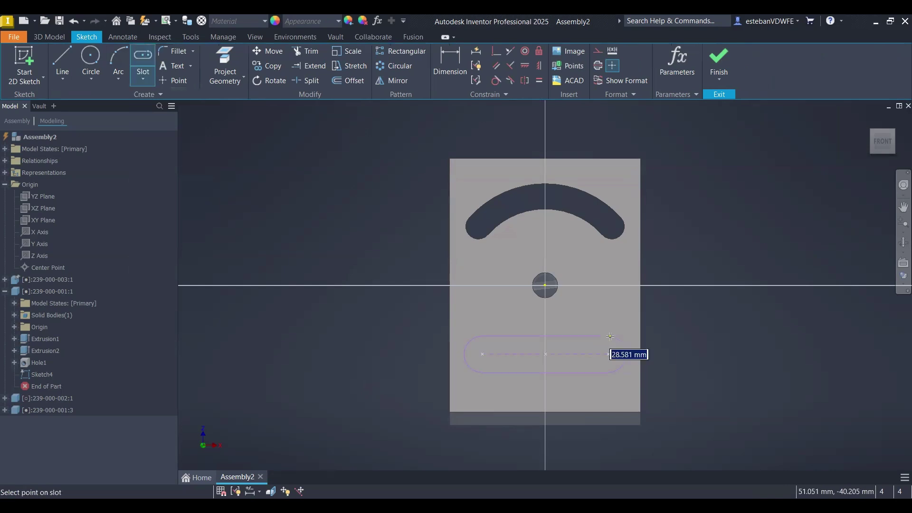
pyautogui.click(577, 366)
# Apply a vertical constraint between the new slot's centre point and the centre point of the hole.
pyautogui.press('i')
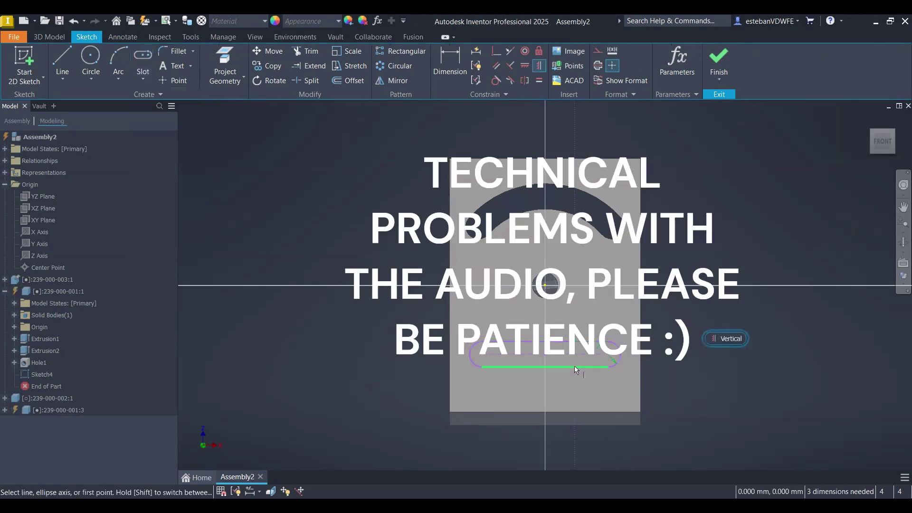
pyautogui.click(546, 355)
pyautogui.click(545, 285)
pyautogui.moveTo(337, 257); pyautogui.dragTo(403, 260, button='right')
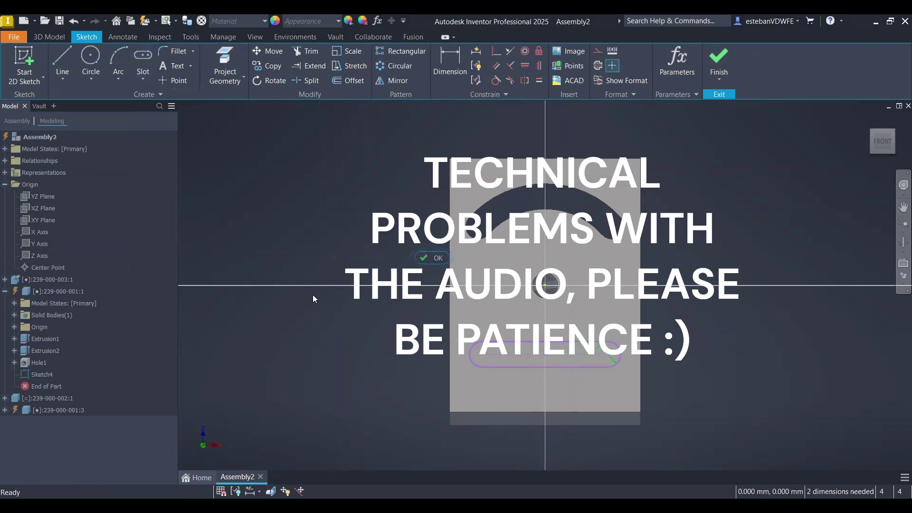
# Dimension the slot 50 mm below the hole's centre and 100 mm between its arc centres, and finish the sketch.
pyautogui.press('d')
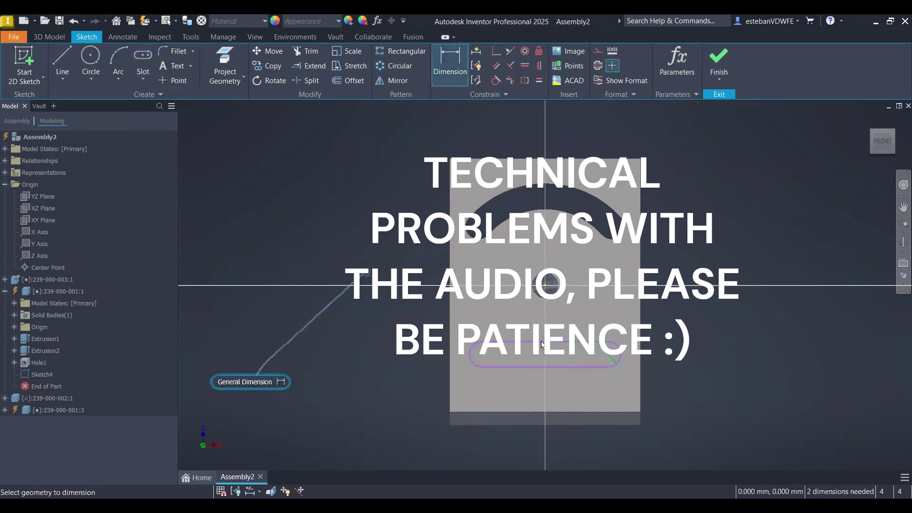
pyautogui.click(545, 285)
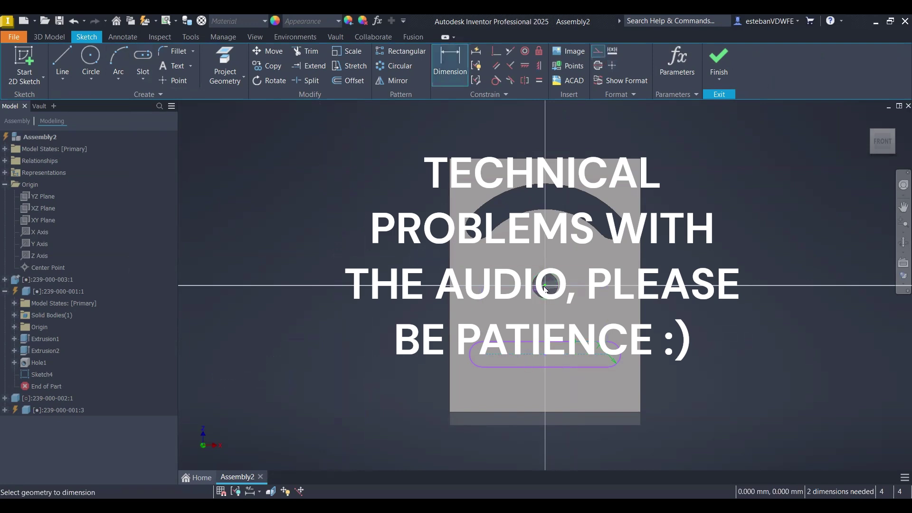
pyautogui.click(430, 319)
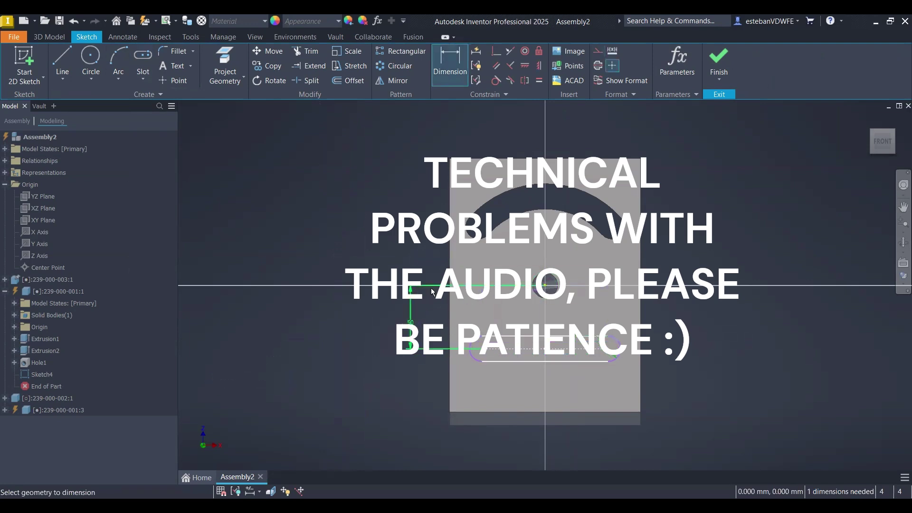
pyautogui.click(534, 363)
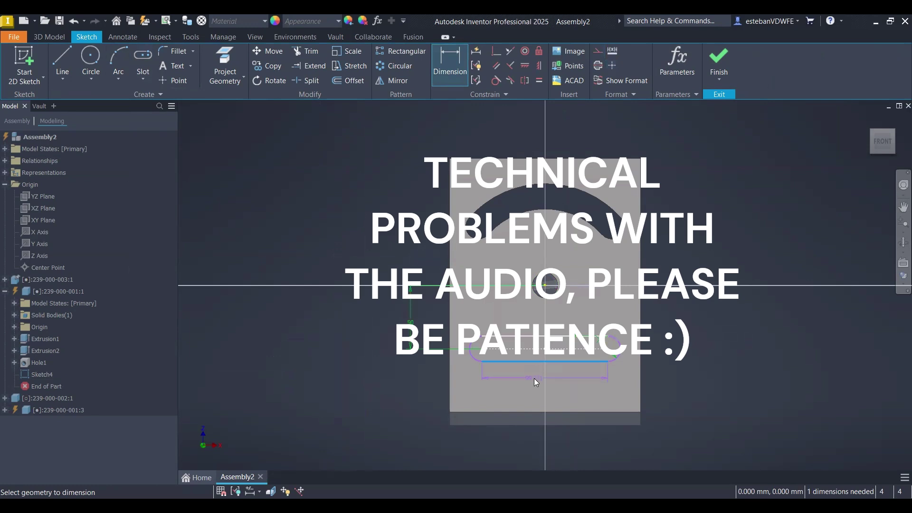
pyautogui.click(534, 379)
pyautogui.press('Return')
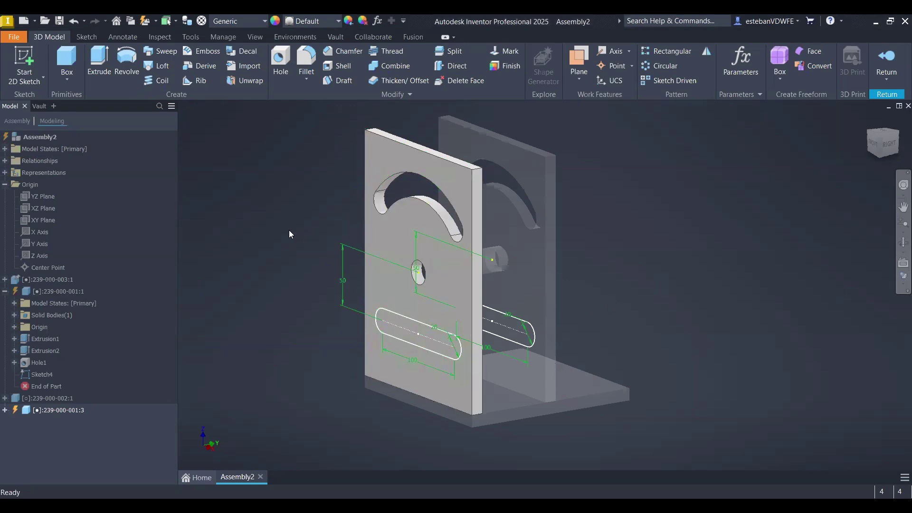
pyautogui.moveTo(270, 278); pyautogui.dragTo(372, 205, button='right')
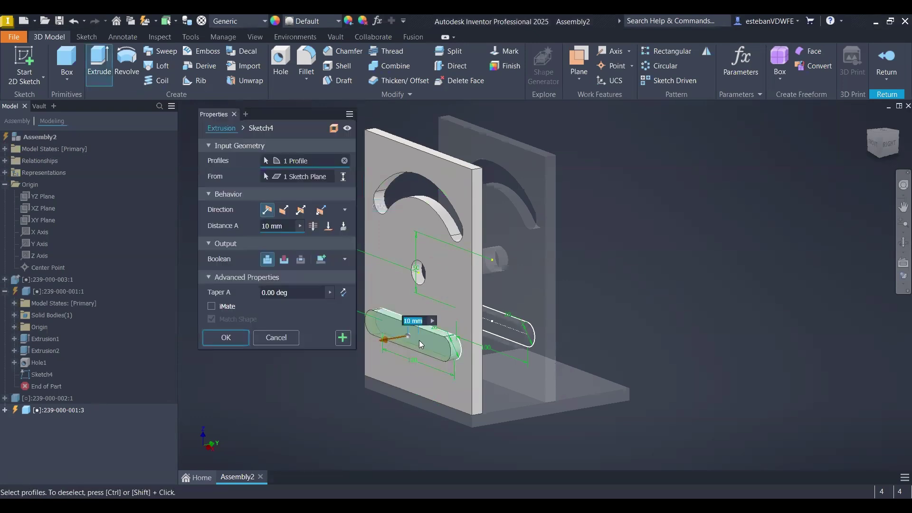
pyautogui.moveTo(419, 340); pyautogui.dragTo(591, 350)
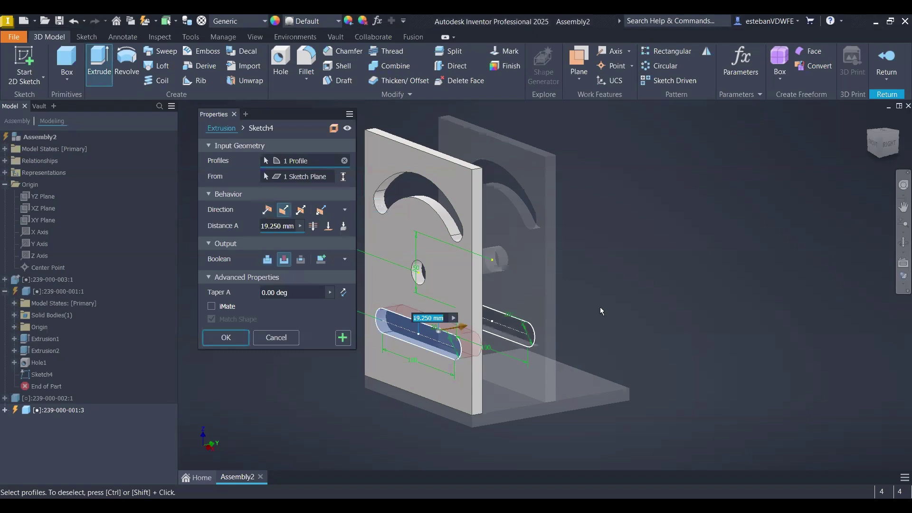
pyautogui.scroll(3, 617, 334)
pyautogui.scroll(-2, 618, 334)
pyautogui.click(291, 341)
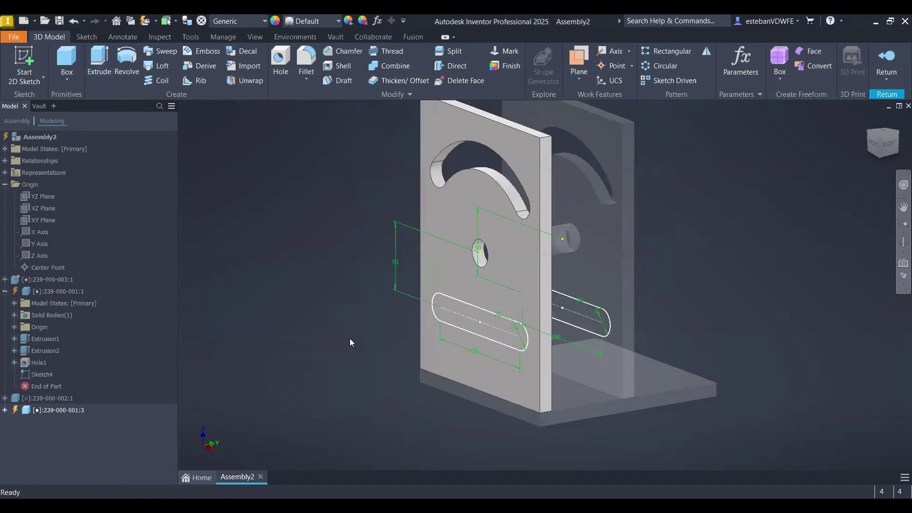
# Extrude the straight slot profile as a Through All cut into the slotted plate.
pyautogui.moveTo(454, 333); pyautogui.dragTo(395, 343, button='middle')
pyautogui.moveTo(217, 313); pyautogui.dragTo(331, 211, button='right')
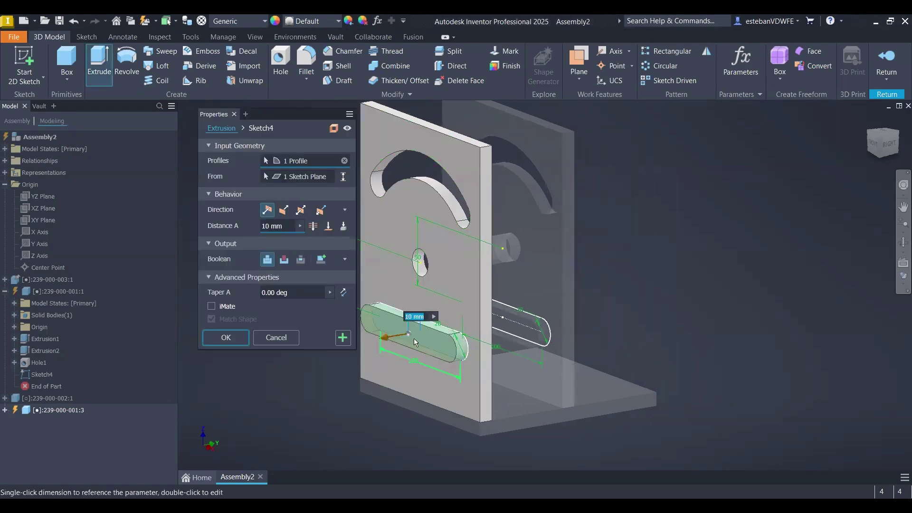
pyautogui.scroll(-5, 426, 341)
pyautogui.click(405, 345)
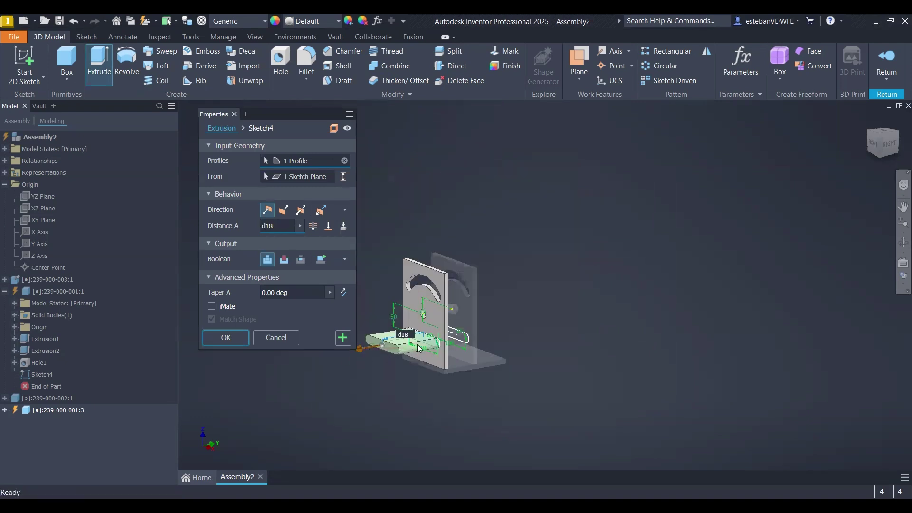
pyautogui.moveTo(418, 349); pyautogui.dragTo(561, 326)
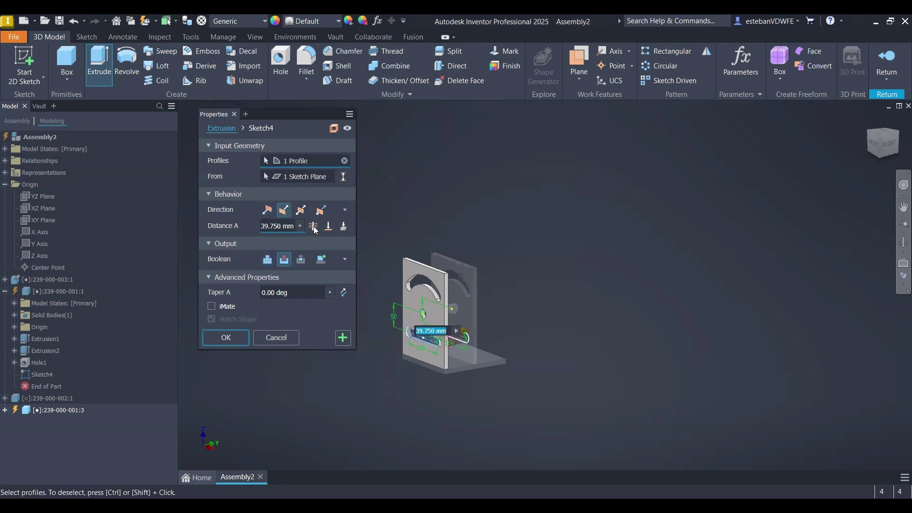
pyautogui.moveTo(582, 320); pyautogui.dragTo(712, 319, button='right')
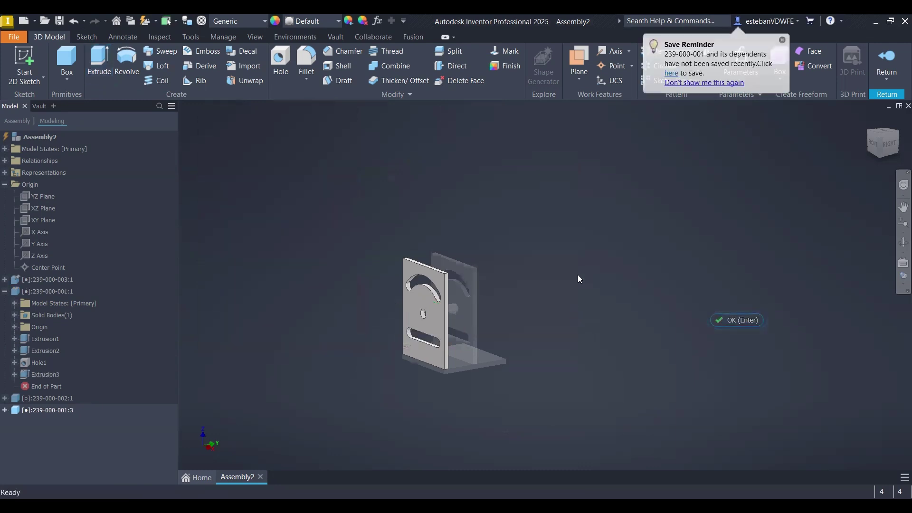
# Finish the in-place part edit, return to the assembly, and set the selection filter to Component Priority.
pyautogui.keyDown('shift'); pyautogui.moveTo(426, 377); pyautogui.dragTo(329, 339, button='middle'); pyautogui.keyUp('shift')
pyautogui.moveTo(457, 313)
pyautogui.keyDown('shift'); pyautogui.mouseDown(button='middle')
pyautogui.moveTo(458, 335)
pyautogui.moveTo(446, 324)
pyautogui.mouseUp(button='middle'); pyautogui.keyUp('shift')
pyautogui.scroll(-3, 457, 331)
pyautogui.scroll(1, 487, 324)
pyautogui.rightClick(523, 259)
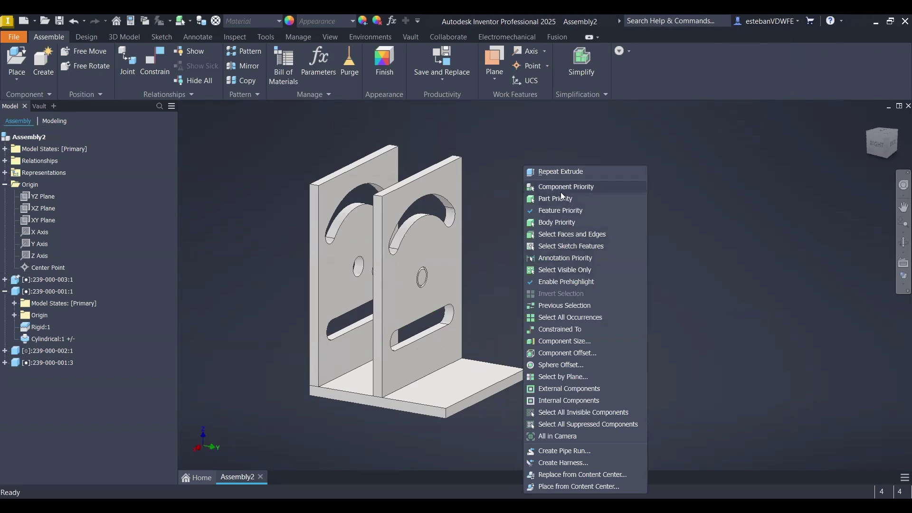
pyautogui.click(507, 228)
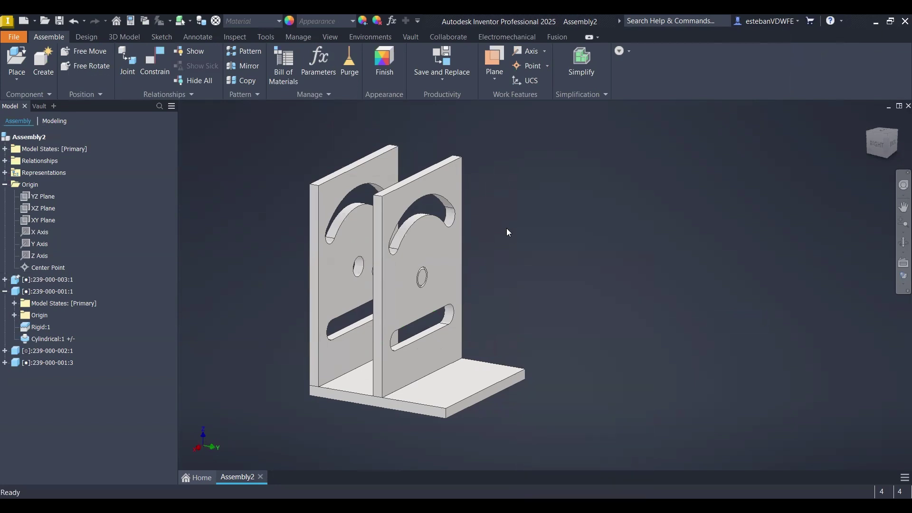
pyautogui.rightClick(623, 243)
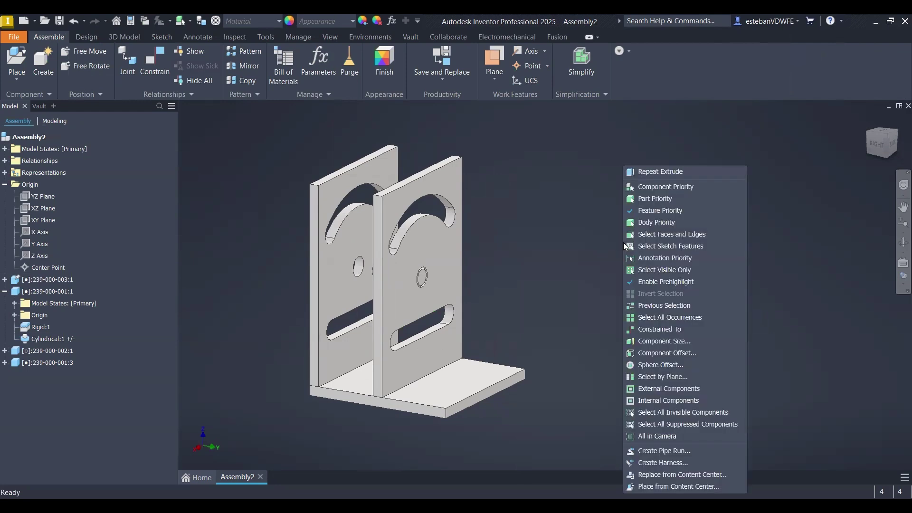
pyautogui.click(665, 187)
# Copy the nearer slotted plate and paste another occurrence of 239-000-001 beside the assembled parts.
pyautogui.click(453, 264)
pyautogui.moveTo(510, 304); pyautogui.dragTo(476, 303, button='middle')
pyautogui.click(597, 290)
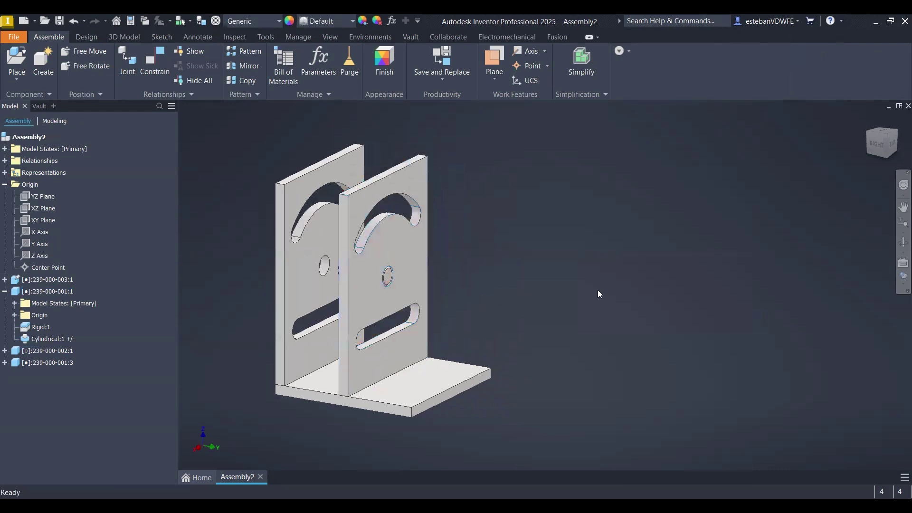
pyautogui.hotkey('ctrl', 'v')
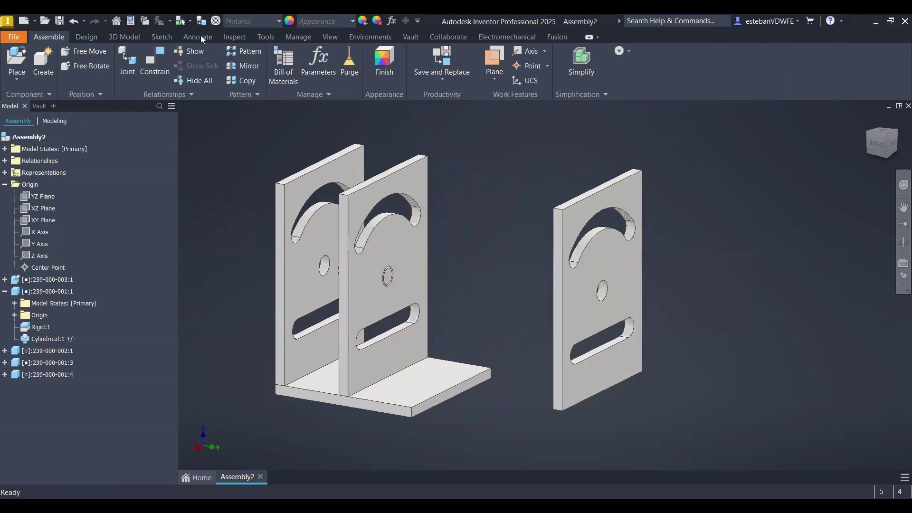
pyautogui.click(187, 94)
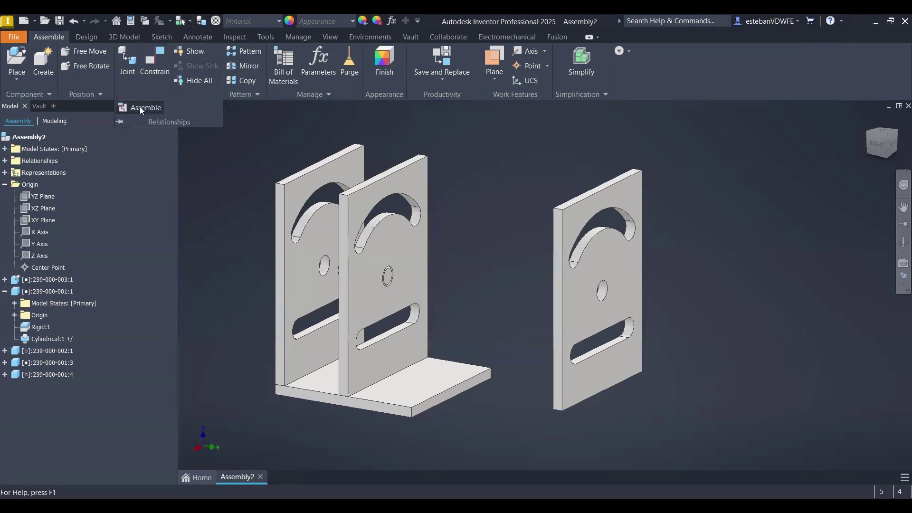
pyautogui.moveTo(483, 199); pyautogui.dragTo(483, 190, button='middle')
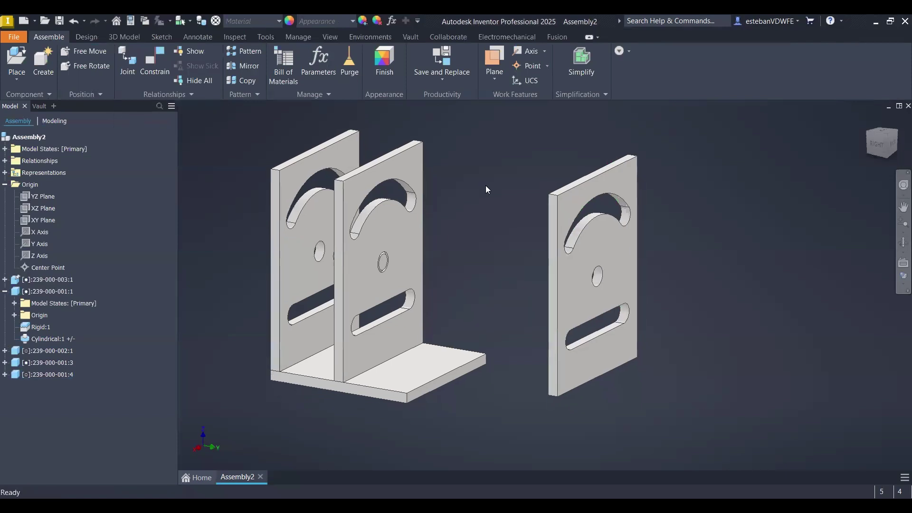
# Set the selection filter to Select Faces and Edges and constrain the pasted plate's outer face flush with the base plate's end face at 0 mm.
pyautogui.rightClick(504, 187)
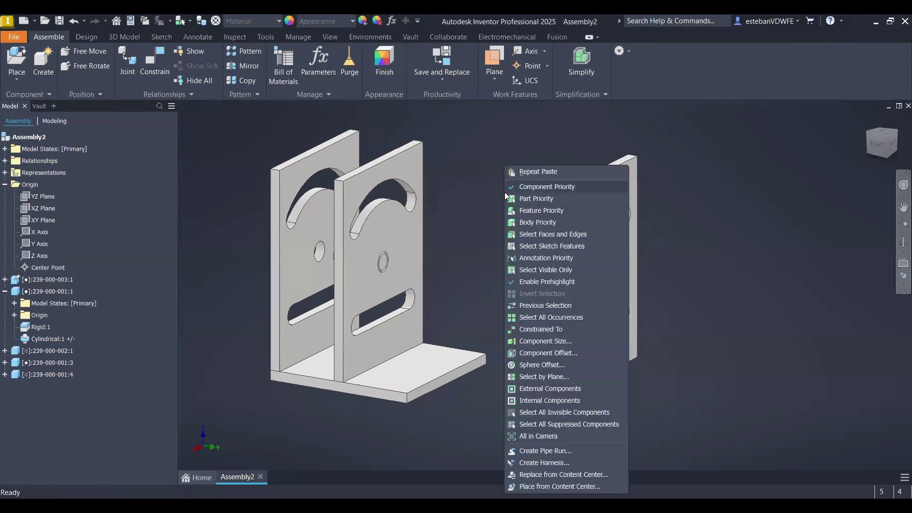
pyautogui.click(544, 237)
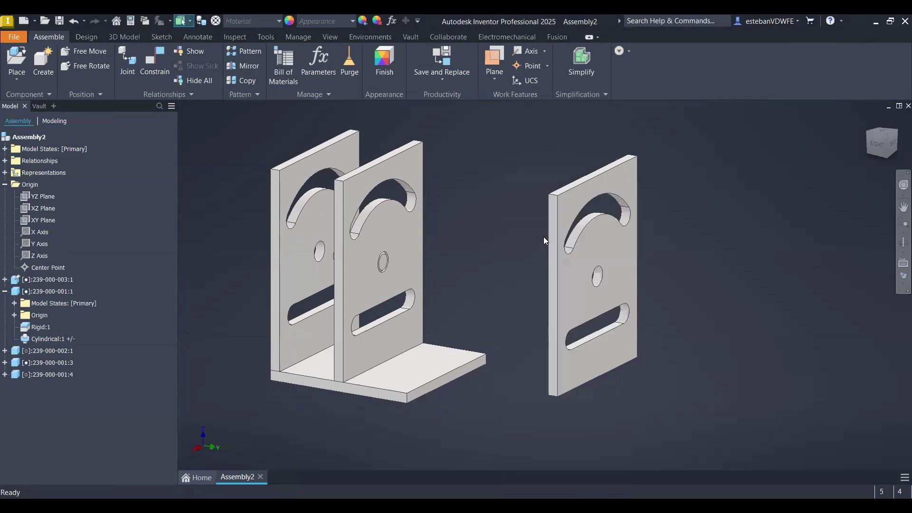
pyautogui.click(597, 373)
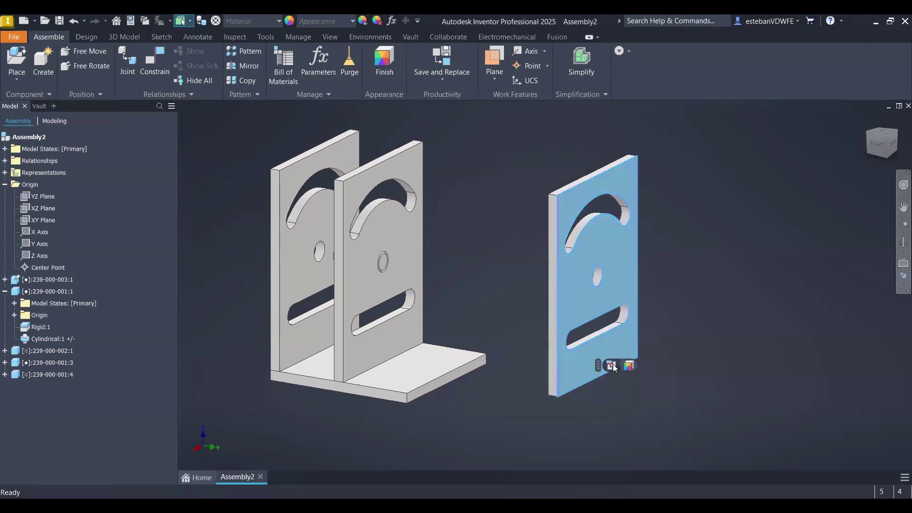
pyautogui.click(612, 365)
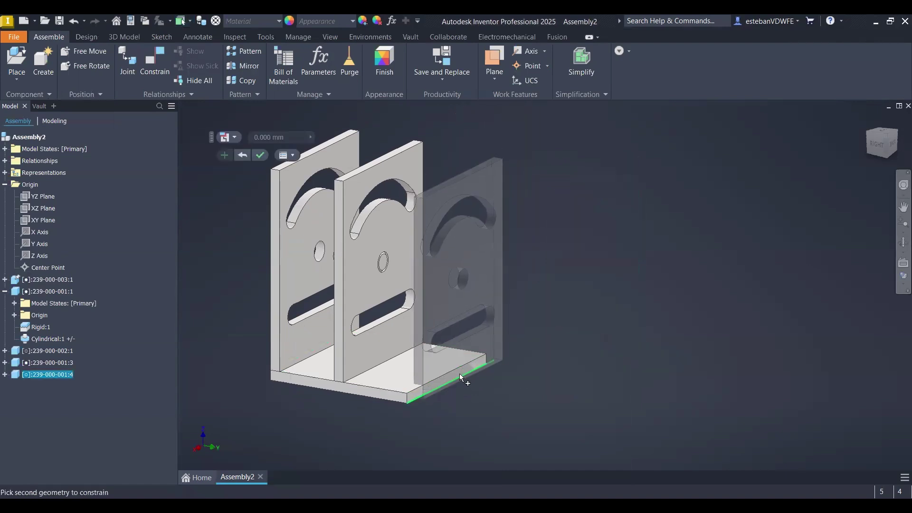
pyautogui.scroll(-5, 455, 371)
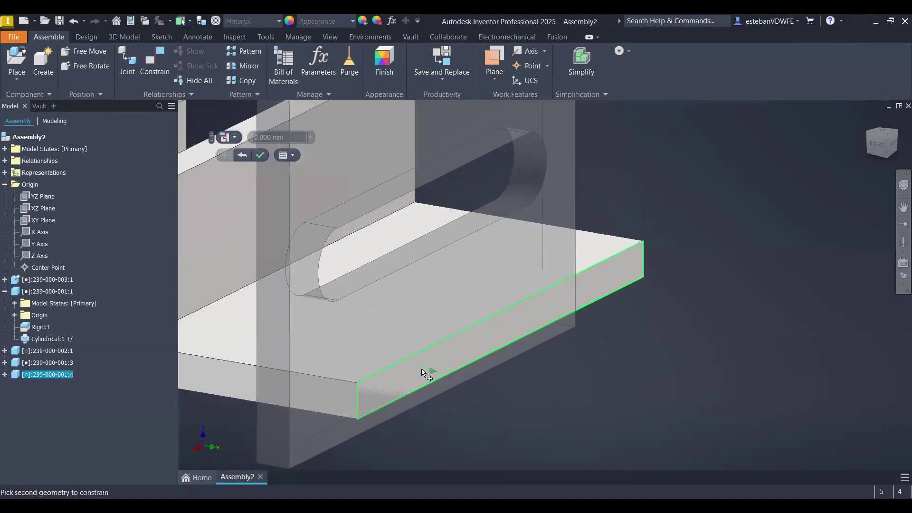
pyautogui.scroll(6, 549, 388)
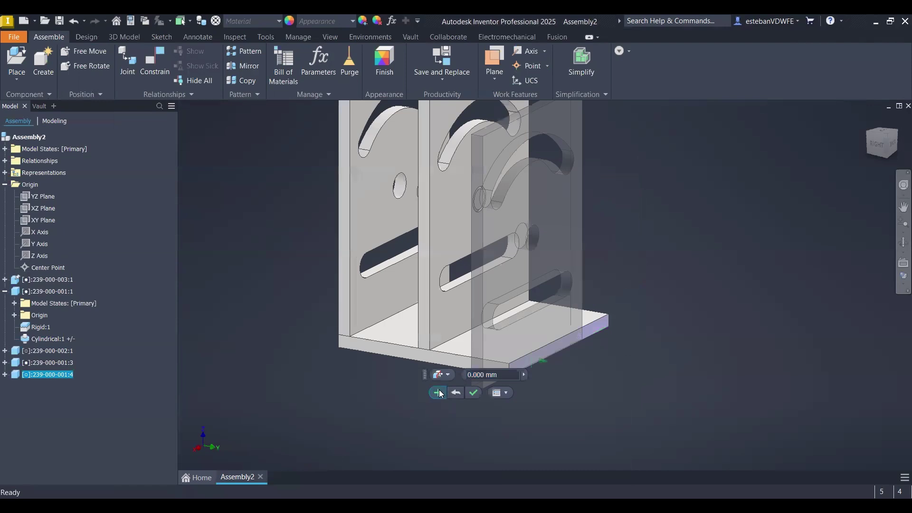
# Constrain the pasted plate's narrow side flush with the base plate's front side and mate its bottom face to the base plate's top face.
pyautogui.scroll(-5, 534, 271)
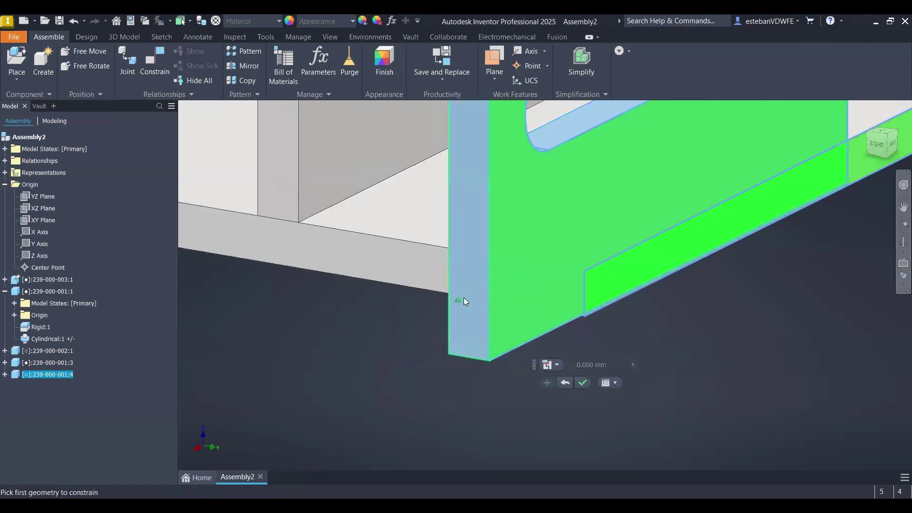
pyautogui.scroll(3, 528, 330)
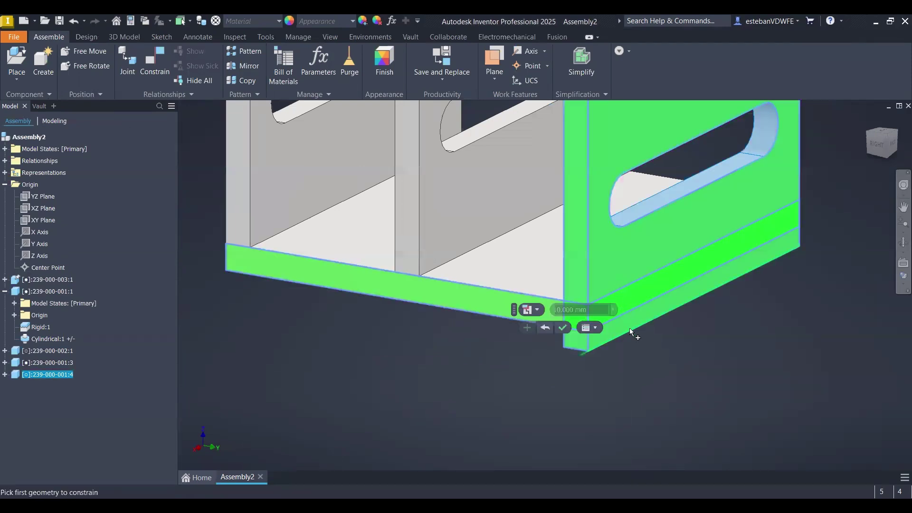
pyautogui.keyDown('shift'); pyautogui.moveTo(631, 330); pyautogui.dragTo(622, 269, button='middle'); pyautogui.keyUp('shift')
pyautogui.click(612, 184)
pyautogui.moveTo(760, 252); pyautogui.dragTo(794, 252, button='right')
pyautogui.moveTo(724, 284); pyautogui.dragTo(606, 406, button='middle')
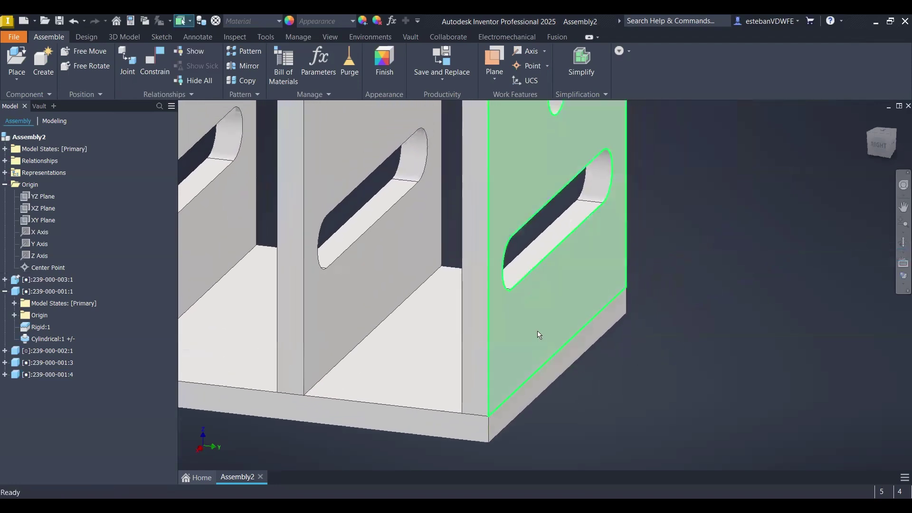
pyautogui.click(534, 322)
pyautogui.click(618, 359)
pyautogui.scroll(-5, 621, 357)
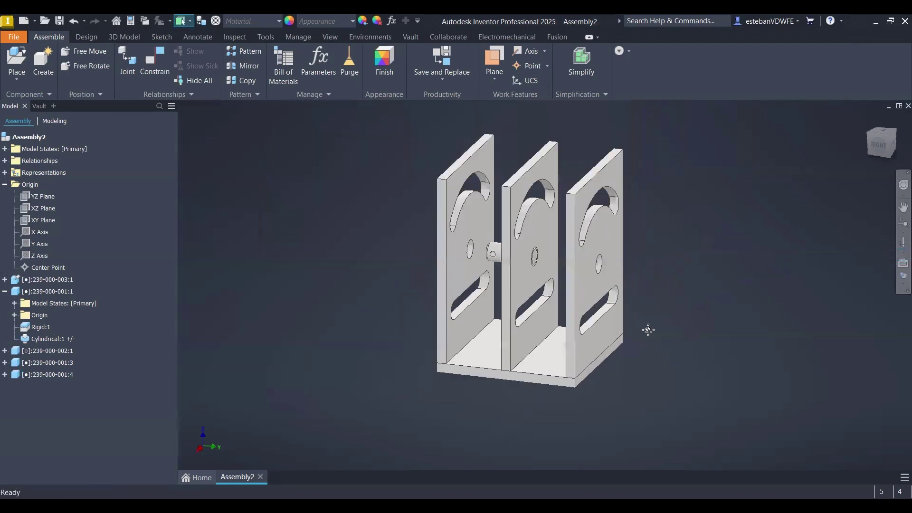
pyautogui.moveTo(647, 330); pyautogui.dragTo(621, 354, button='middle')
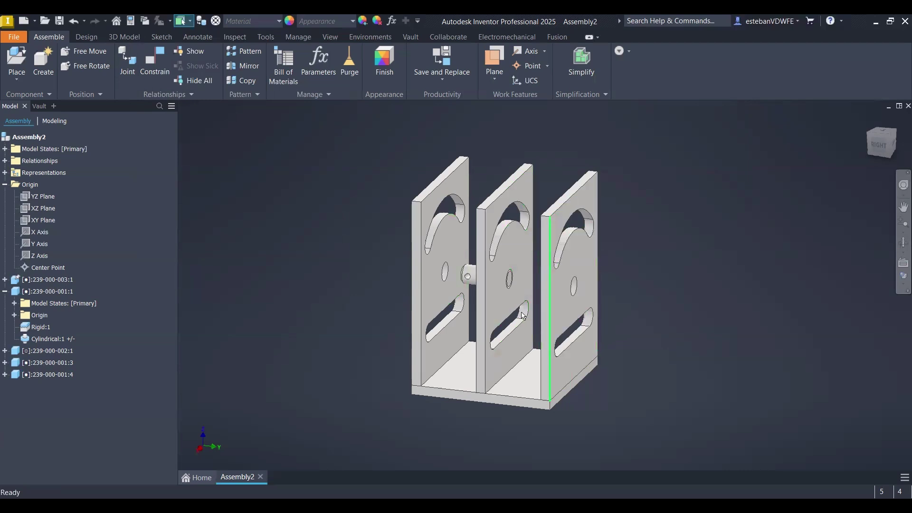
# Set the selection filter back to Component Priority.
pyautogui.keyDown('shift'); pyautogui.rightClick(313, 218); pyautogui.keyUp('shift')
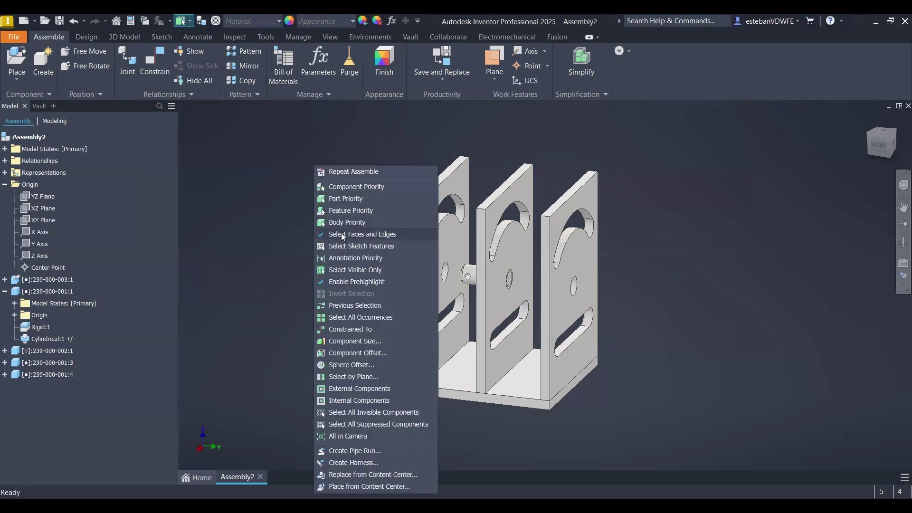
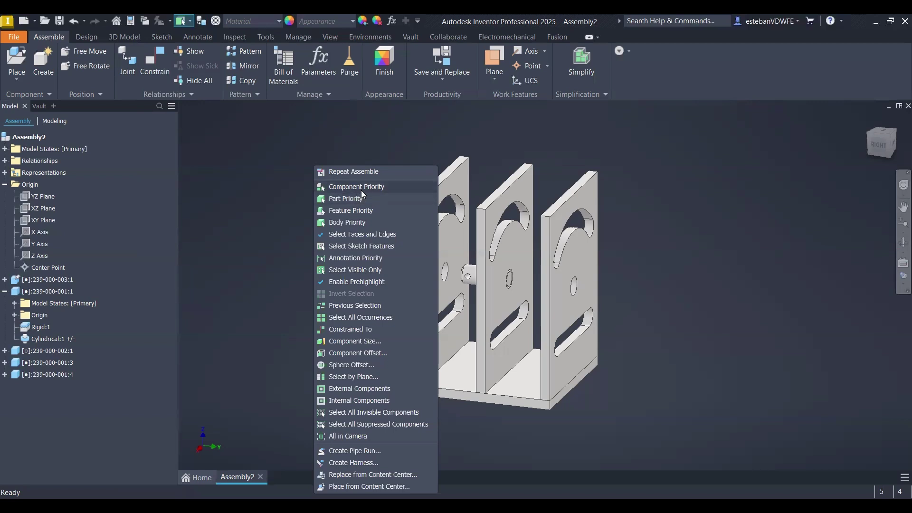
pyautogui.click(367, 190)
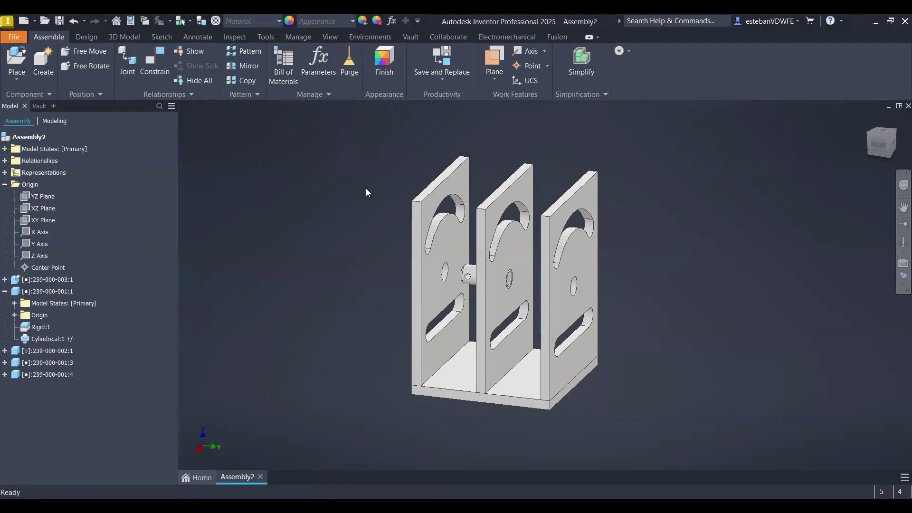
pyautogui.moveTo(607, 260); pyautogui.dragTo(536, 260, button='middle')
pyautogui.click(515, 256)
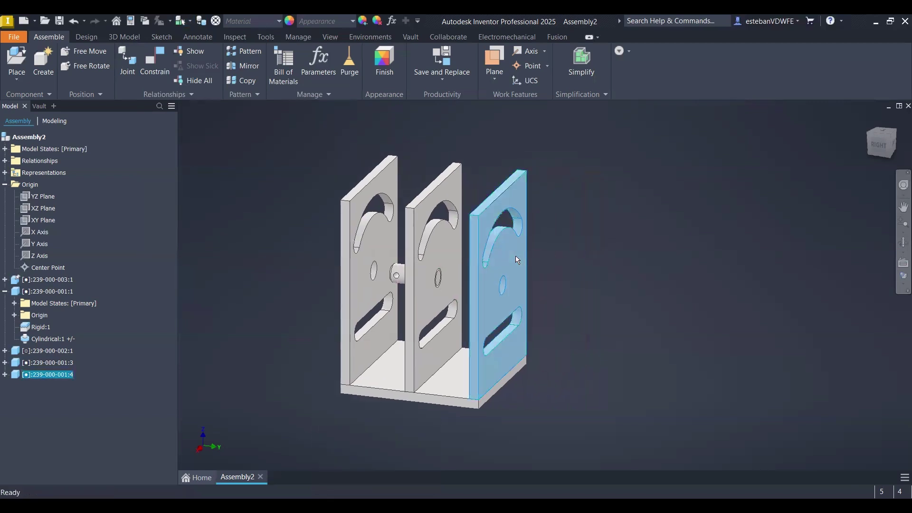
pyautogui.rightClick(517, 259)
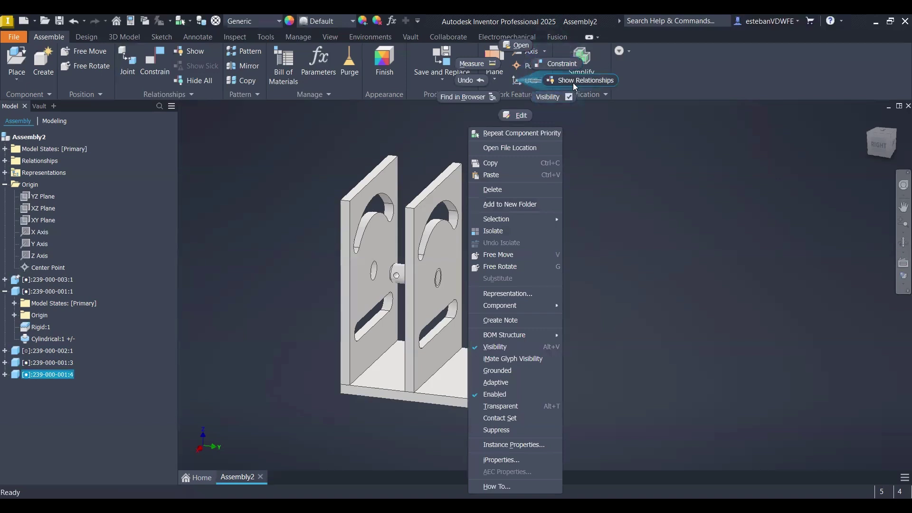
pyautogui.moveTo(649, 245); pyautogui.dragTo(555, 168, button='middle')
pyautogui.rightClick(497, 166)
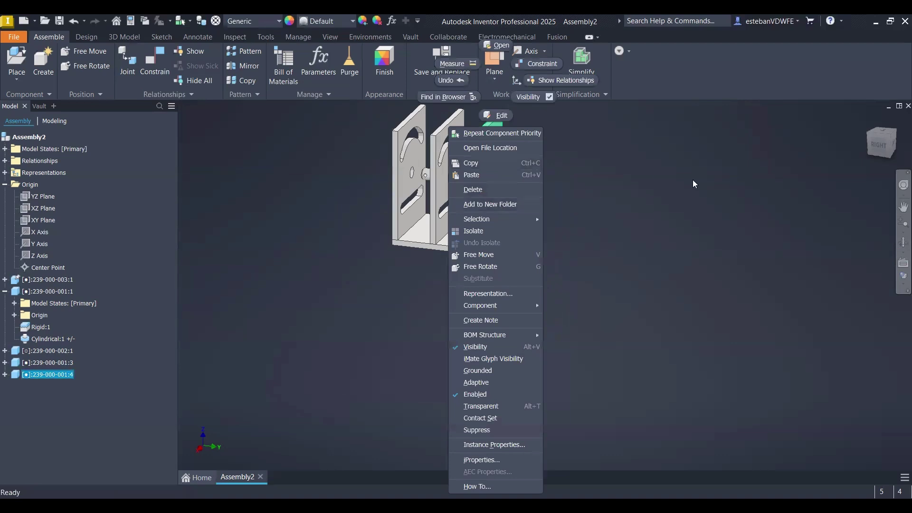
pyautogui.press('Escape')
pyautogui.moveTo(589, 233); pyautogui.dragTo(785, 250, button='middle')
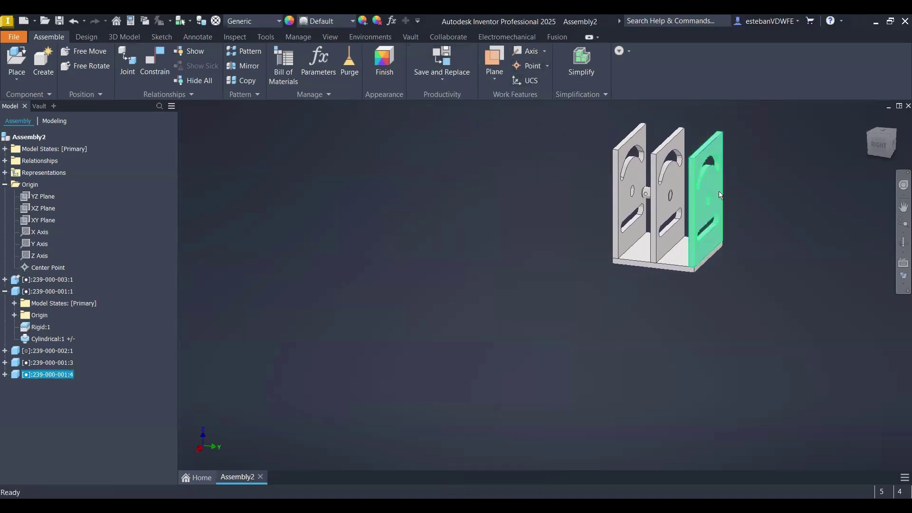
pyautogui.rightClick(715, 188)
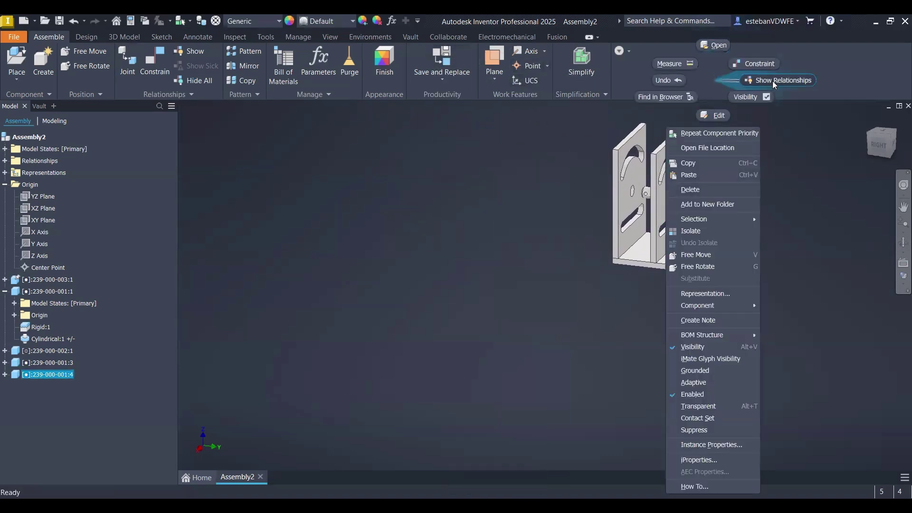
pyautogui.press('Escape')
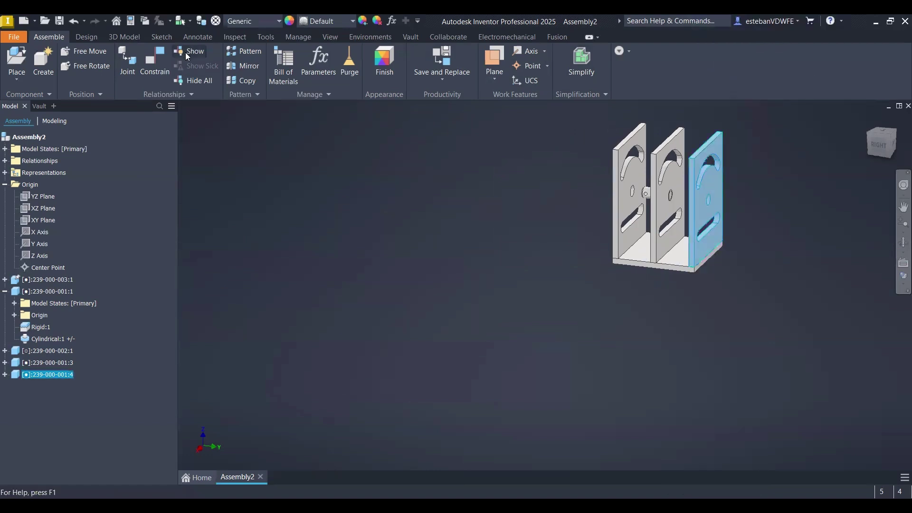
pyautogui.click(420, 193)
pyautogui.moveTo(525, 283); pyautogui.dragTo(363, 326, button='middle')
pyautogui.scroll(-3, 578, 250)
pyautogui.moveTo(588, 271); pyautogui.dragTo(592, 348, button='middle')
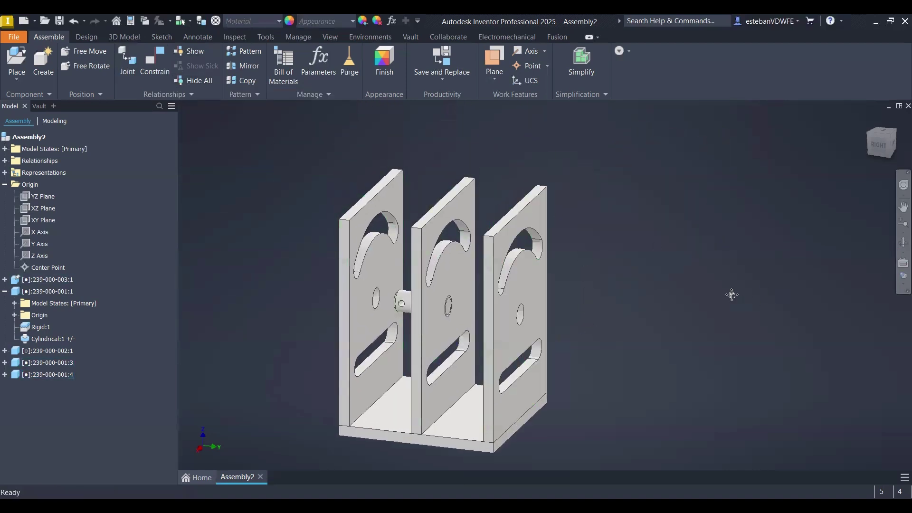
pyautogui.moveTo(731, 300); pyautogui.dragTo(753, 275, button='middle')
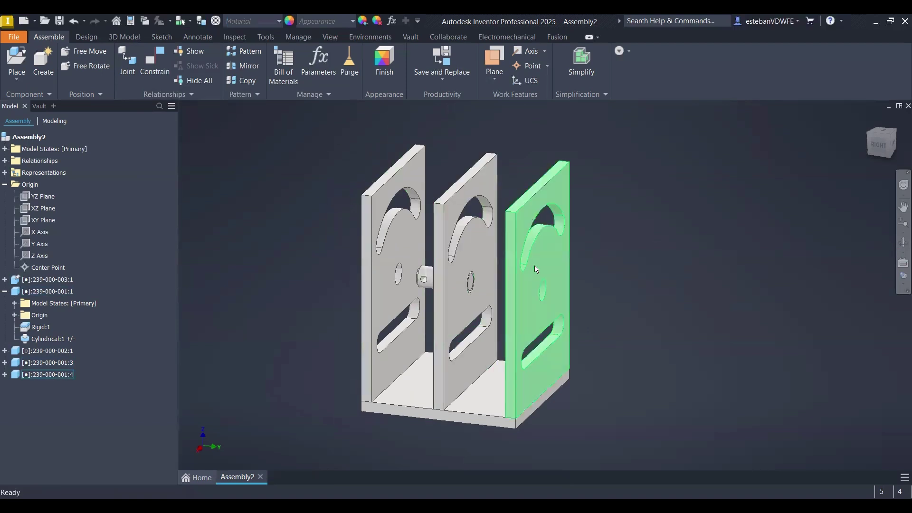
# Show the relationships of the outermost slotted plate and select the flush constraint between its outer face and the base plate's end face.
pyautogui.moveTo(552, 262); pyautogui.dragTo(663, 261, button='right')
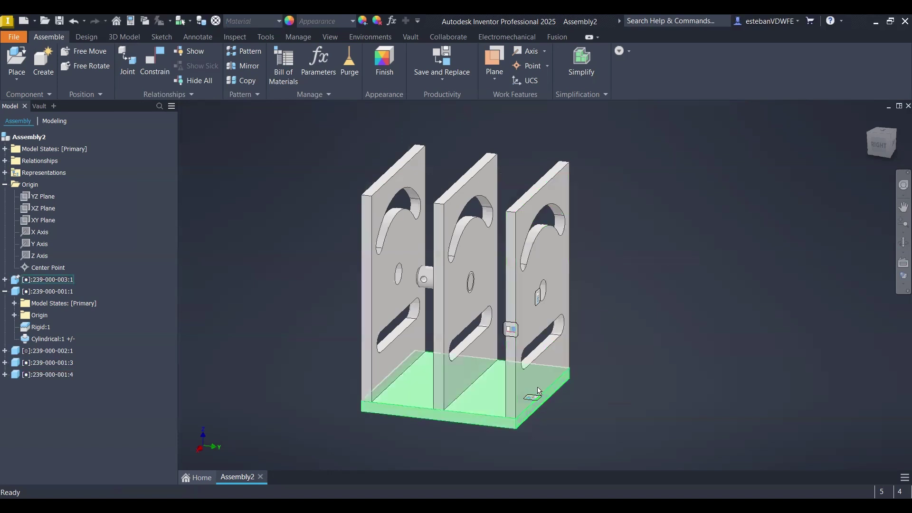
pyautogui.scroll(5, 608, 286)
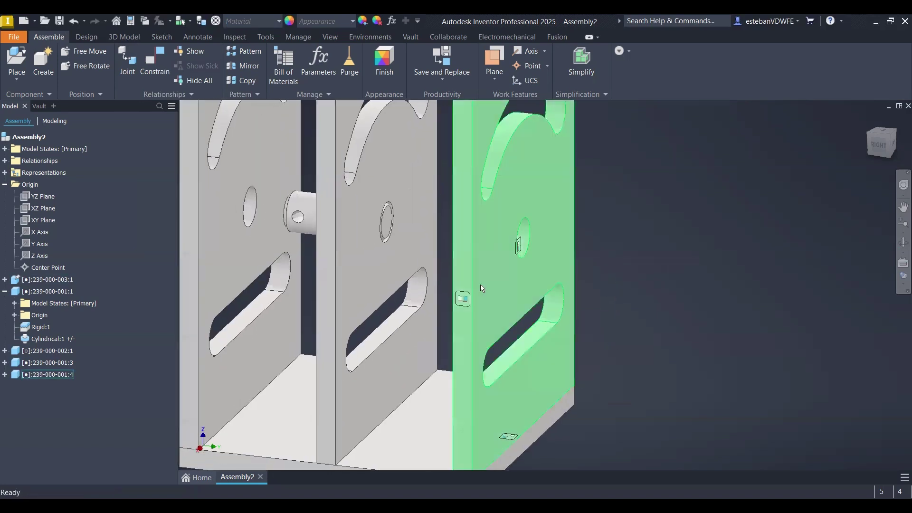
pyautogui.click(518, 252)
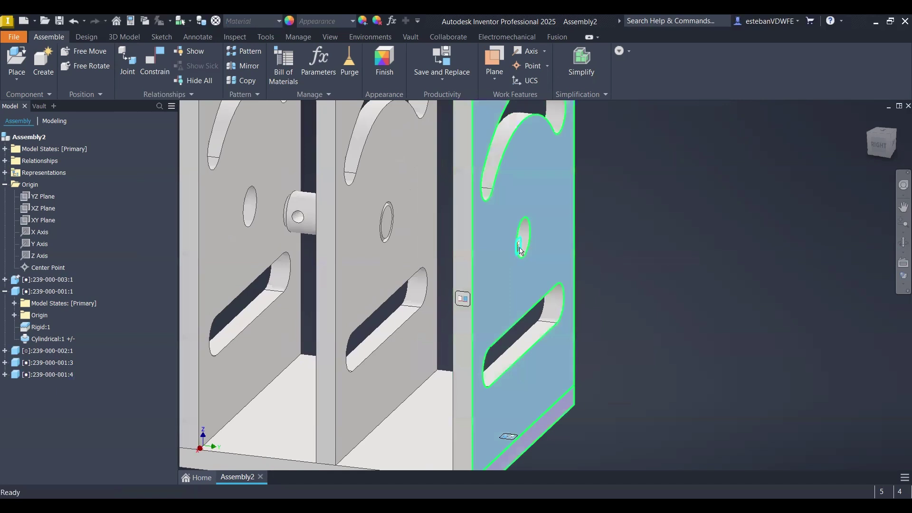
# Edit the selected flush constraint, setting its offset to 20 mm.
pyautogui.rightClick(521, 251)
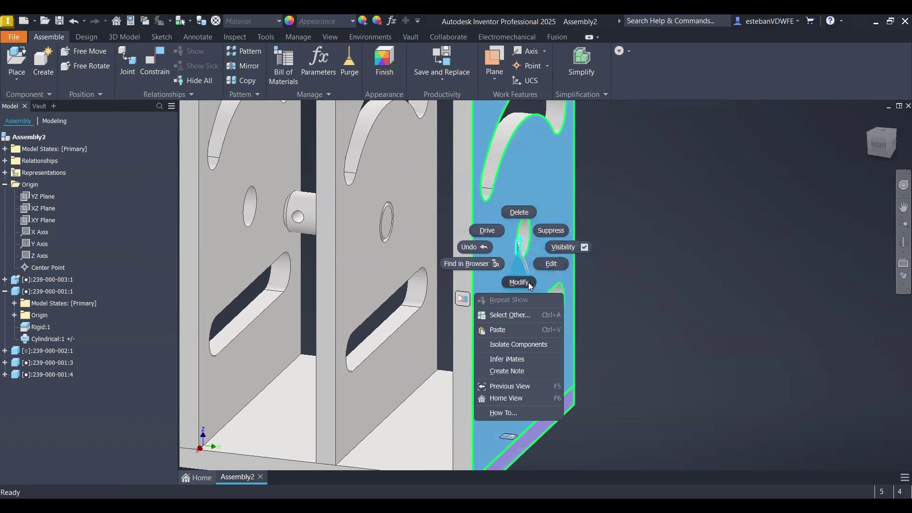
pyautogui.click(550, 263)
pyautogui.scroll(-3, 607, 317)
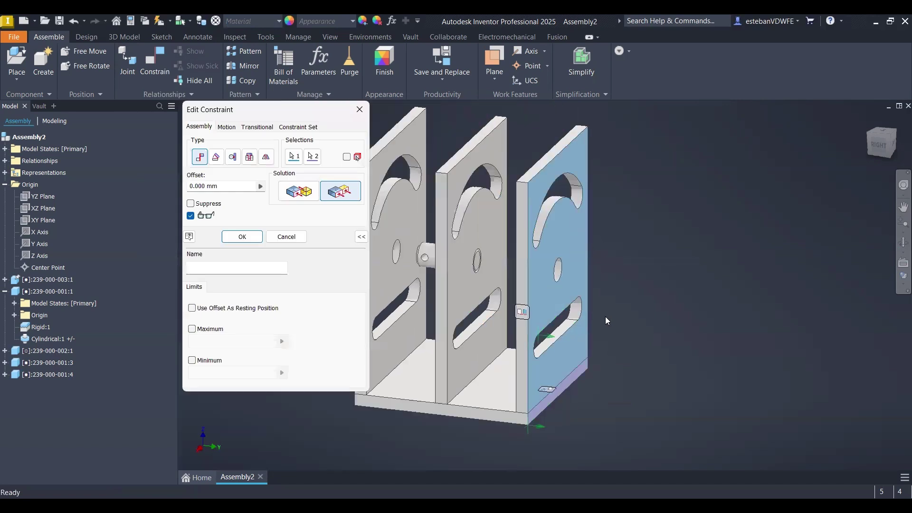
pyautogui.click(222, 186)
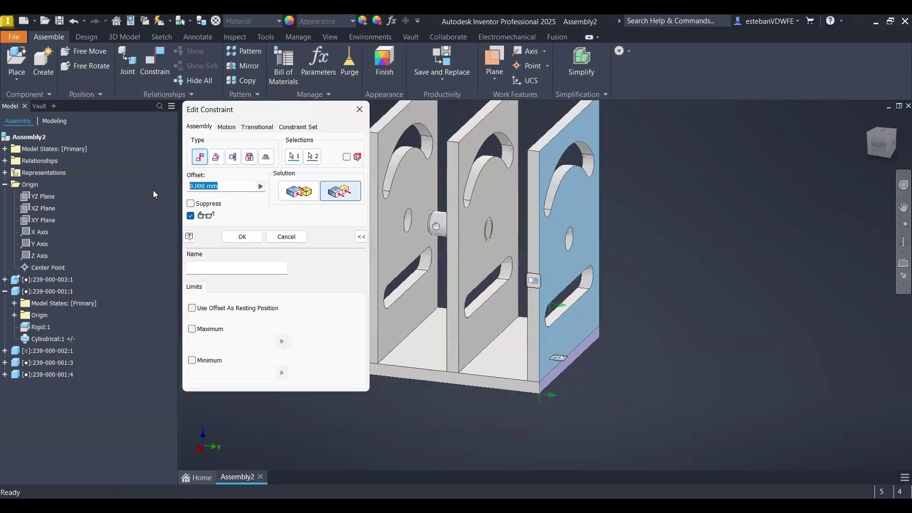
pyautogui.write('20')
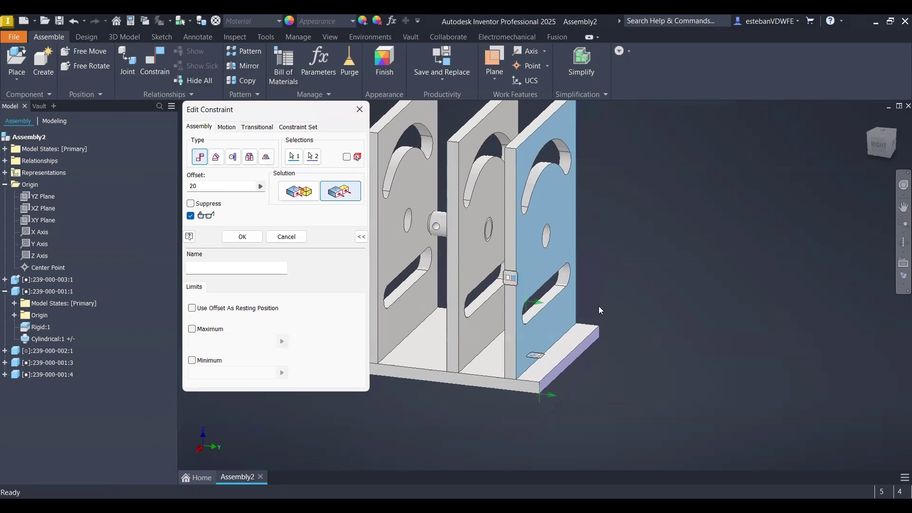
pyautogui.press('Return')
# Edit the outermost plate's outer-face flush constraint again, setting its offset to 0 mm.
pyautogui.scroll(5, 541, 257)
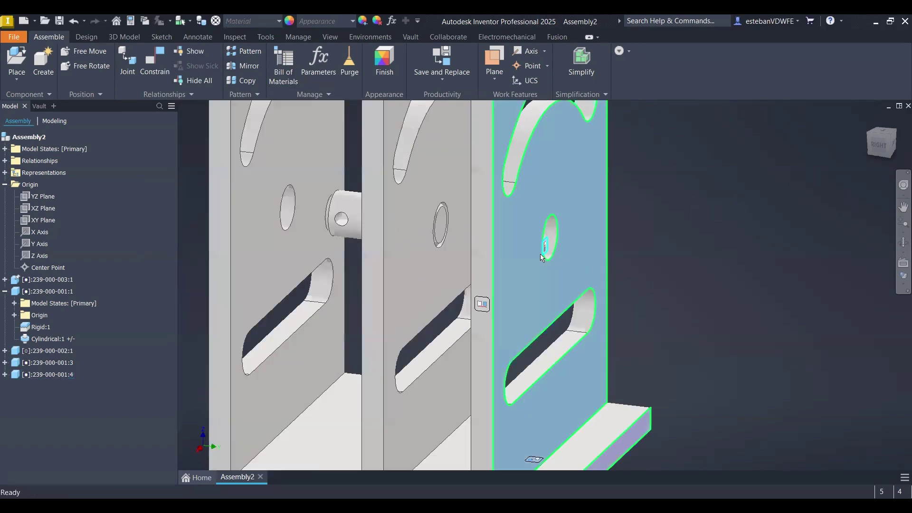
pyautogui.moveTo(540, 257); pyautogui.dragTo(527, 246, button='middle')
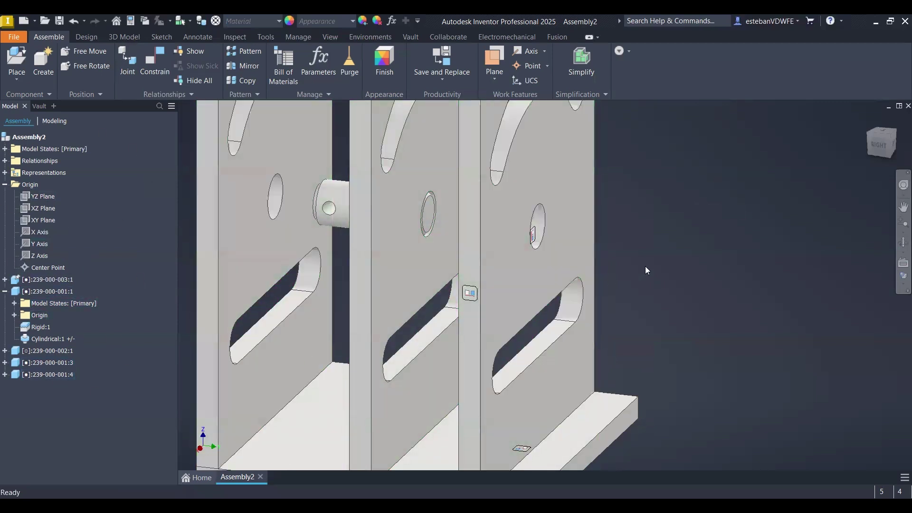
pyautogui.moveTo(646, 267); pyautogui.dragTo(669, 287, button='middle')
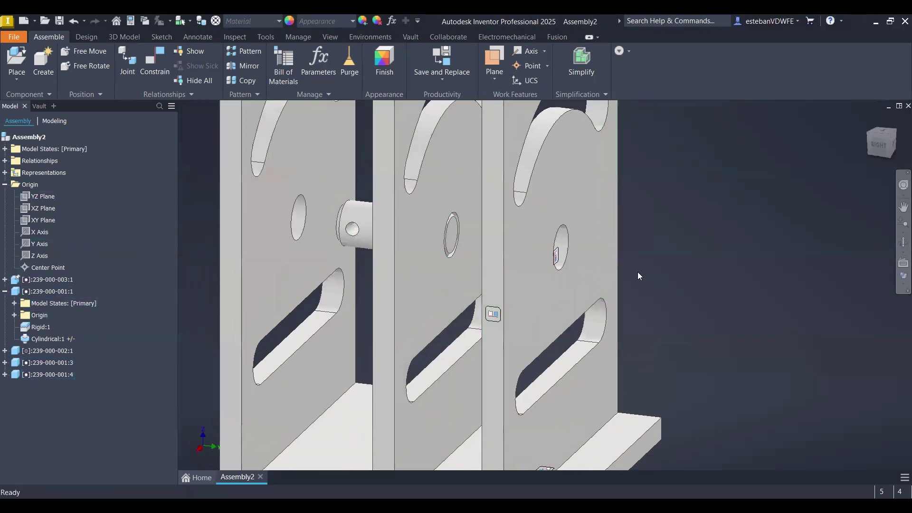
pyautogui.doubleClick(558, 257)
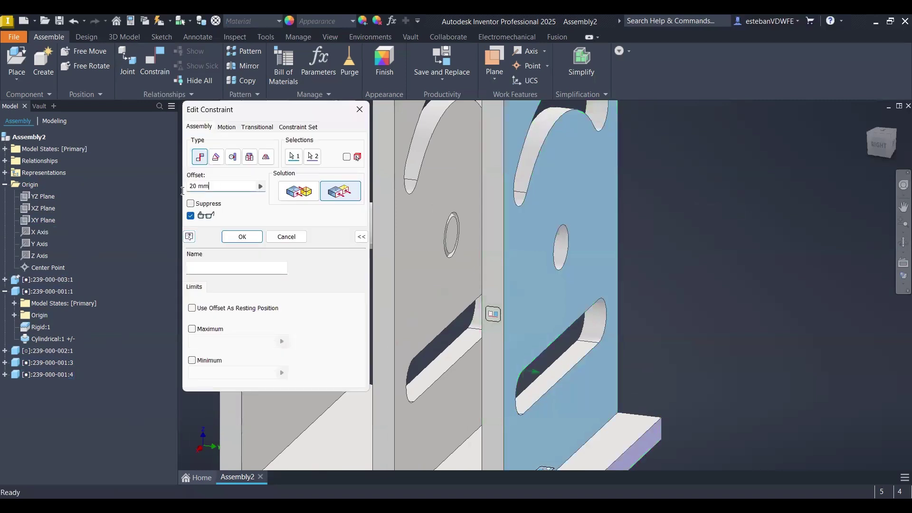
pyautogui.write('0')
pyautogui.press('Return')
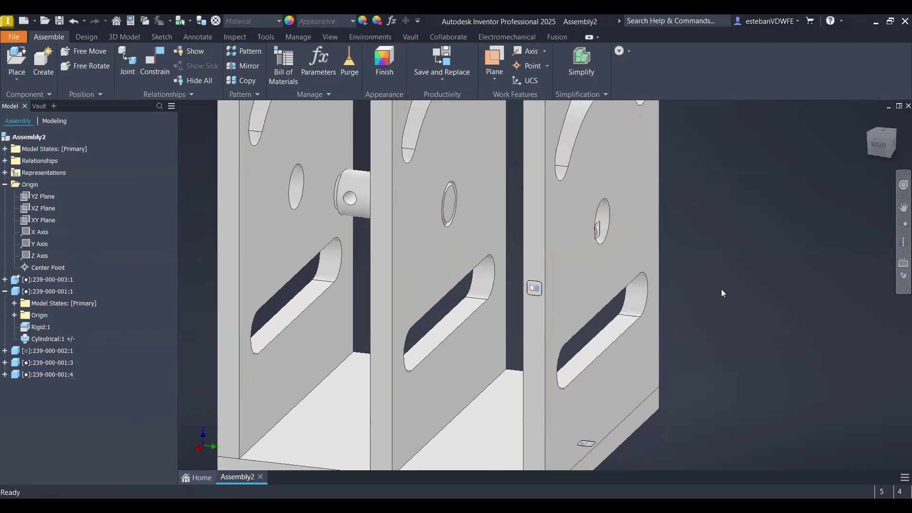
# Drive the outermost plate's outer-face flush constraint from 0 to 10 mm and play it back in reverse.
pyautogui.rightClick(599, 233)
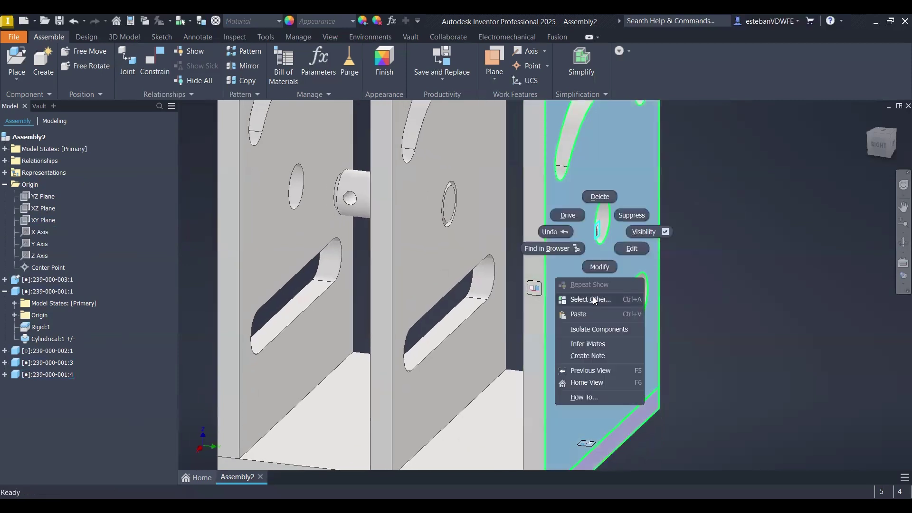
pyautogui.click(569, 214)
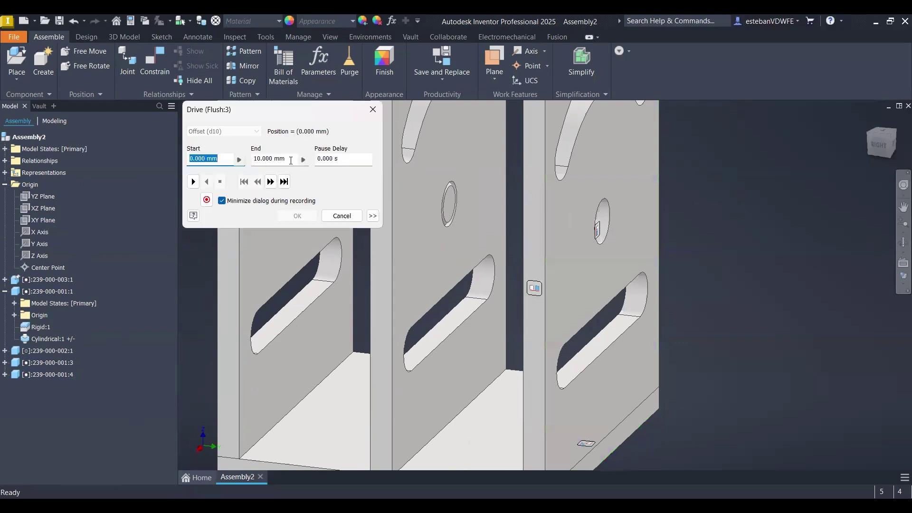
pyautogui.click(194, 182)
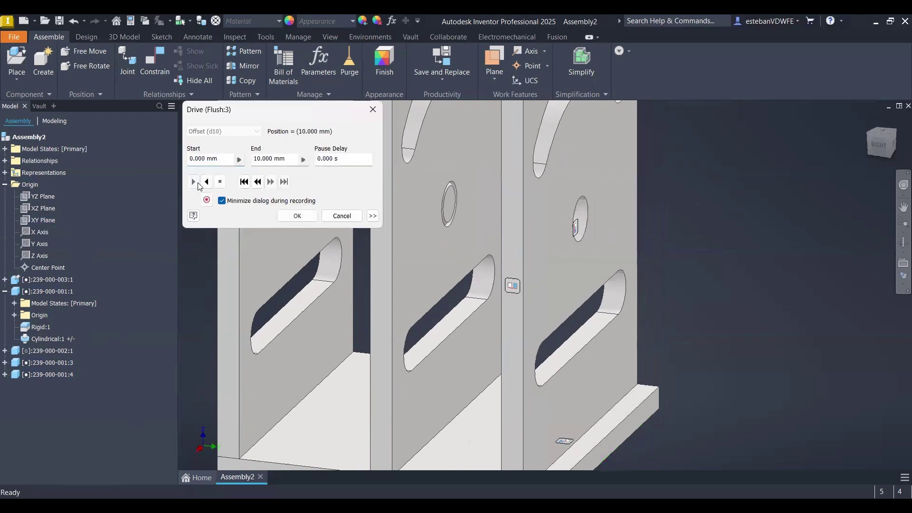
pyautogui.click(207, 182)
# Set the drive end to 20 mm, play the flush constraint's motion forward and in reverse, and cancel the drive.
pyautogui.click(285, 159)
pyautogui.write('20')
pyautogui.click(194, 182)
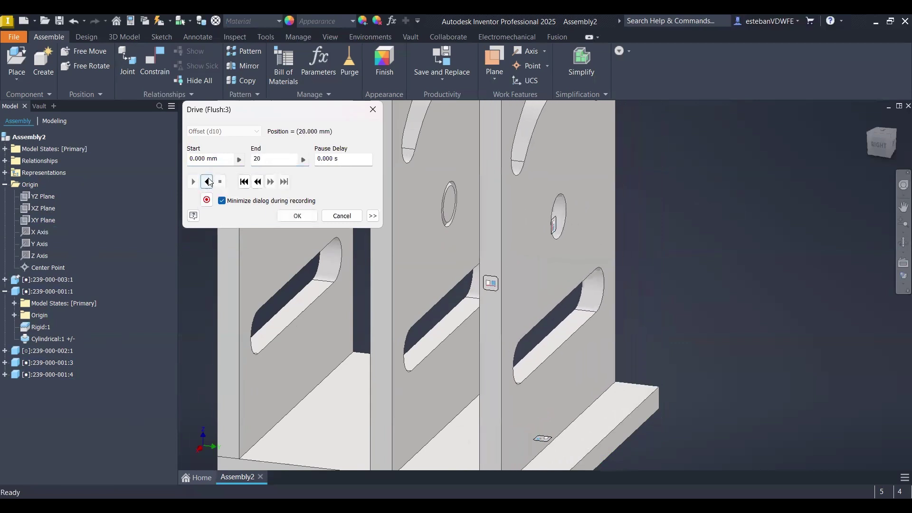
pyautogui.click(207, 182)
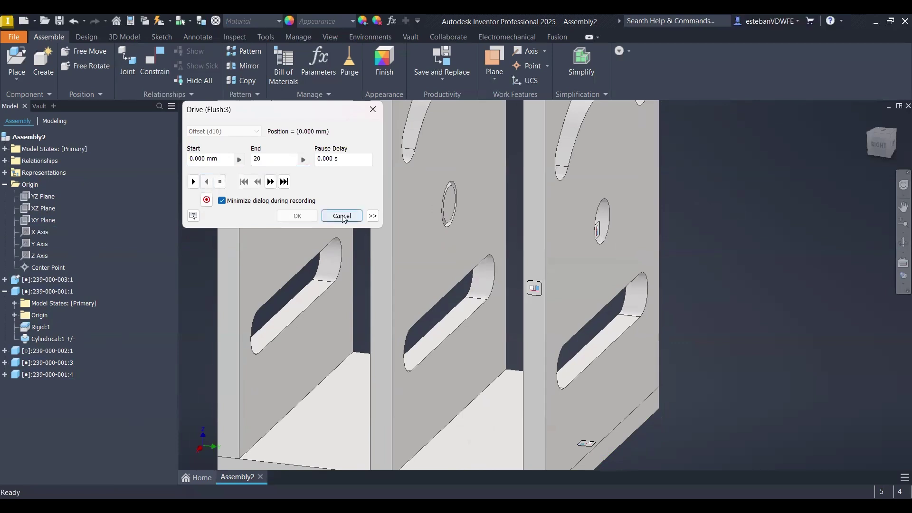
pyautogui.click(361, 217)
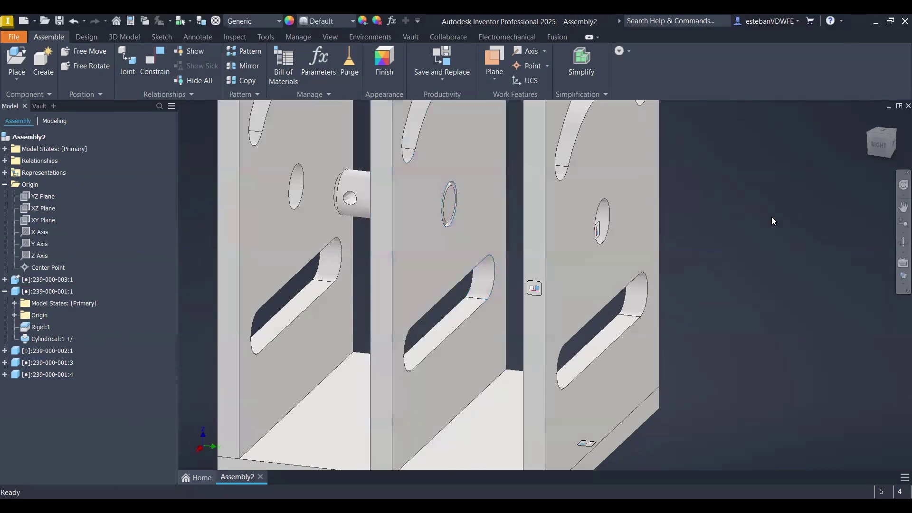
# Hide all relationships displayed on the outermost slotted plate.
pyautogui.click(772, 217)
pyautogui.scroll(3, 710, 262)
pyautogui.moveTo(710, 260); pyautogui.dragTo(665, 266, button='middle')
pyautogui.rightClick(627, 239)
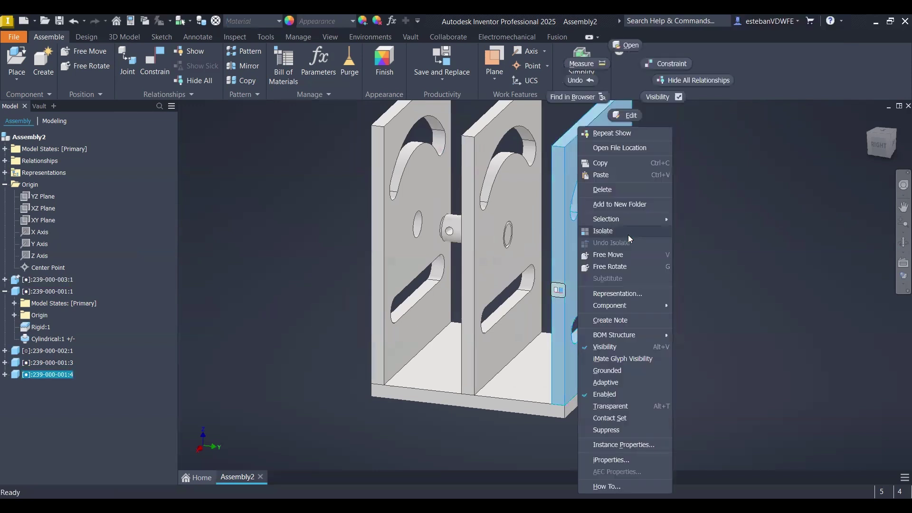
pyautogui.click(710, 85)
pyautogui.click(759, 296)
pyautogui.moveTo(713, 310); pyautogui.dragTo(654, 335, button='middle')
pyautogui.moveTo(523, 308); pyautogui.dragTo(486, 340, button='middle')
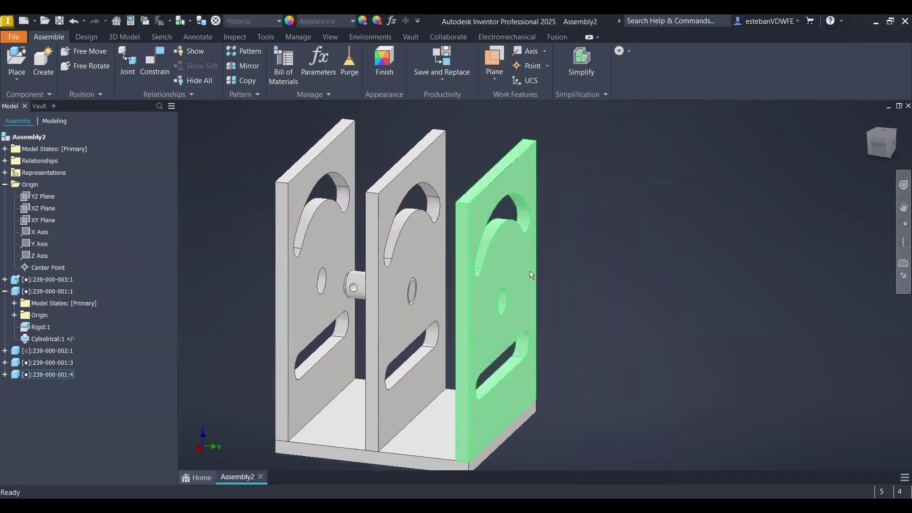
# Display the outermost slotted plate's relationships and hide them all again.
pyautogui.moveTo(543, 275); pyautogui.dragTo(625, 273, button='right')
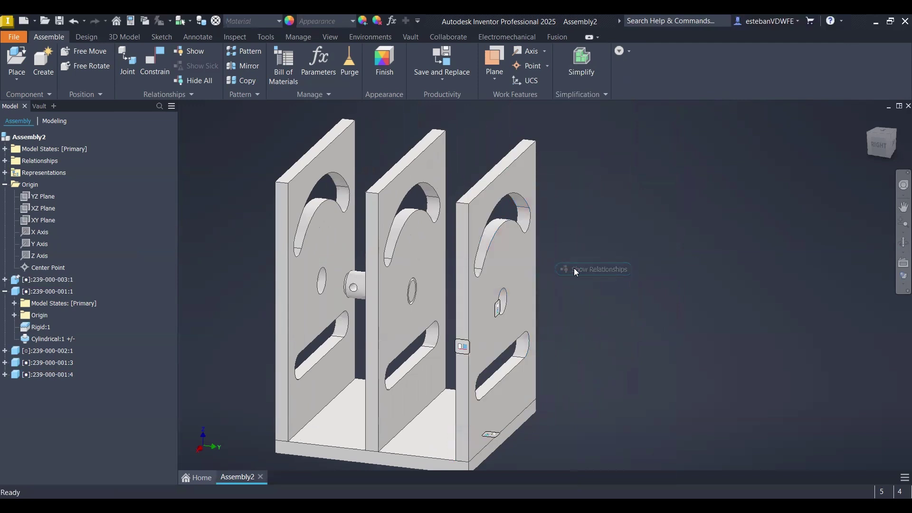
pyautogui.click(529, 265)
pyautogui.rightClick(530, 265)
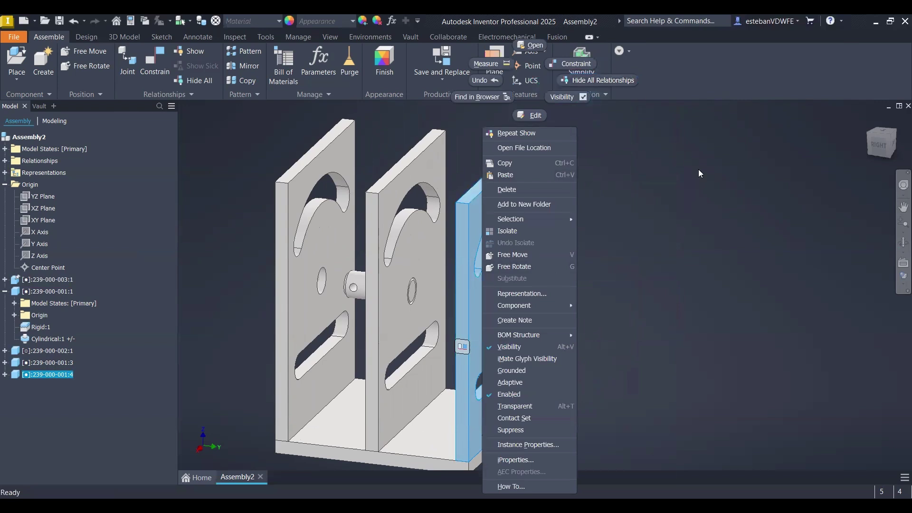
pyautogui.click(740, 187)
pyautogui.click(653, 210)
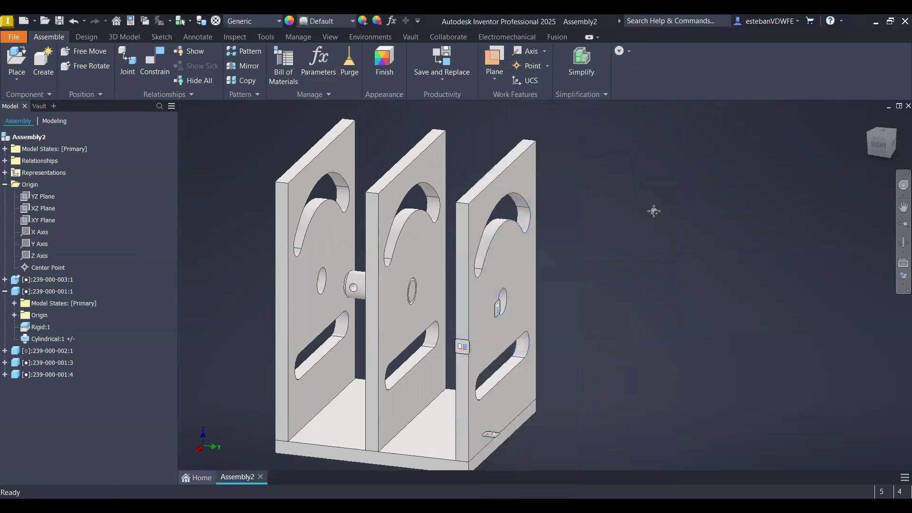
pyautogui.moveTo(653, 210); pyautogui.dragTo(667, 199, button='middle')
pyautogui.moveTo(533, 265); pyautogui.dragTo(609, 258, button='right')
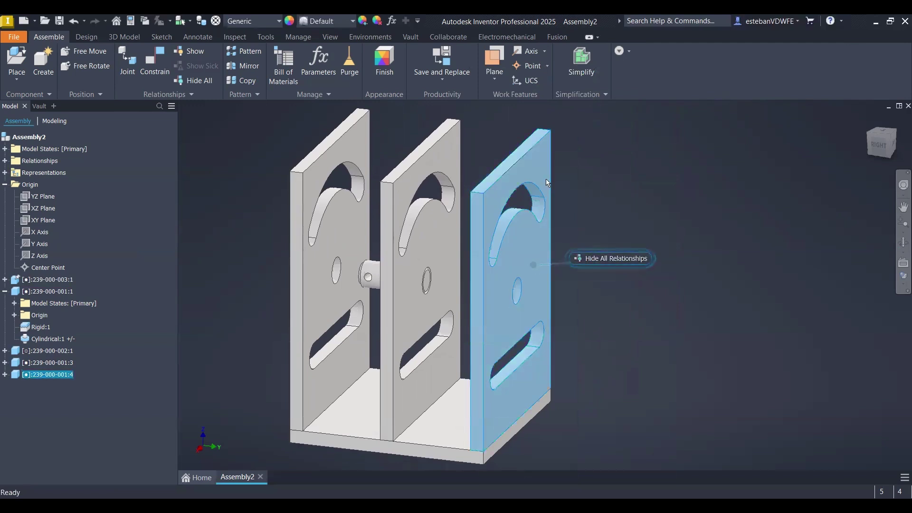
# Show the base plate's relationships, inspect its mate with the slotted plate at the pin's free end, and hide all relationships.
pyautogui.moveTo(636, 329); pyautogui.dragTo(693, 333, button='middle')
pyautogui.click(692, 333)
pyautogui.moveTo(422, 420); pyautogui.dragTo(534, 418, button='middle')
pyautogui.moveTo(531, 414); pyautogui.dragTo(683, 426, button='right')
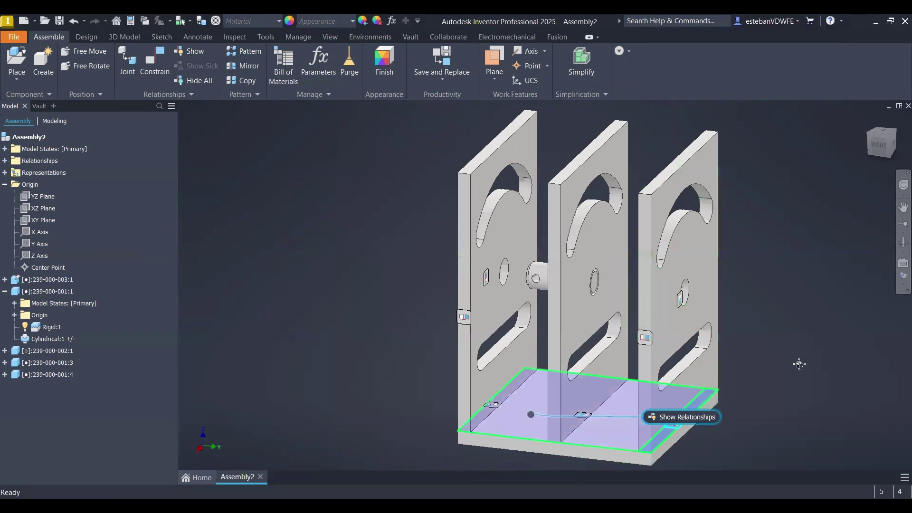
pyautogui.moveTo(799, 364); pyautogui.dragTo(790, 315, button='middle')
pyautogui.click(513, 361)
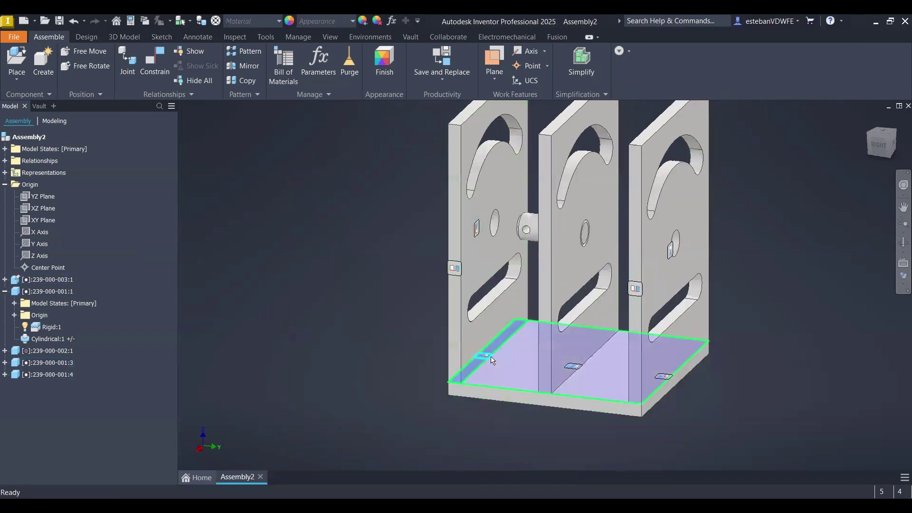
pyautogui.moveTo(485, 359)
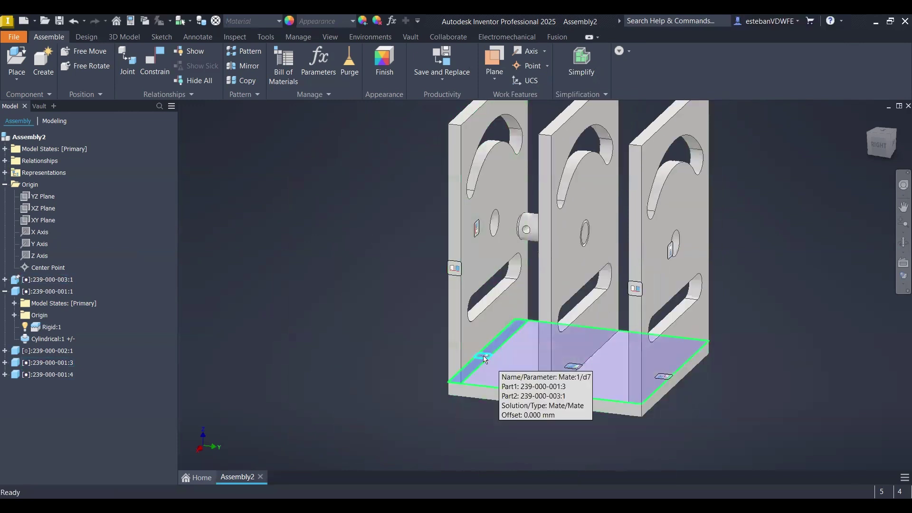
pyautogui.moveTo(526, 365); pyautogui.dragTo(760, 363, button='right')
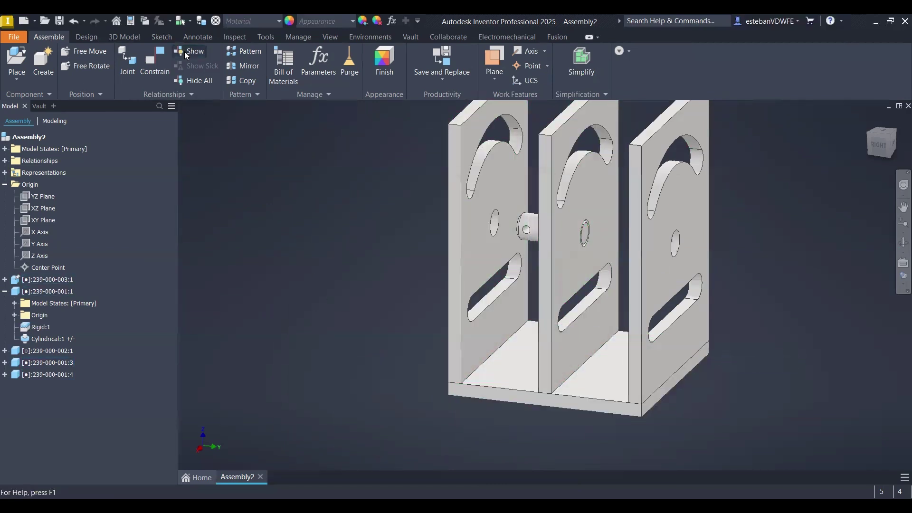
pyautogui.click(191, 55)
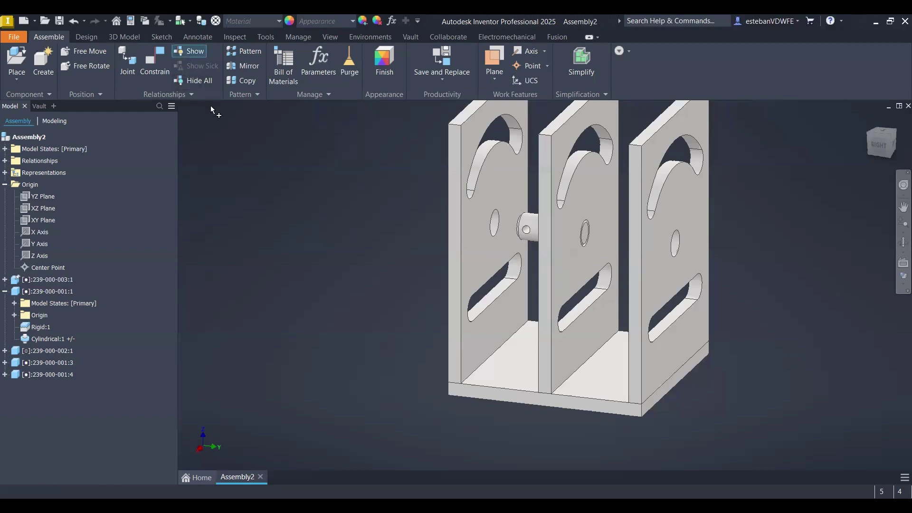
pyautogui.rightClick(386, 227)
pyautogui.click(413, 232)
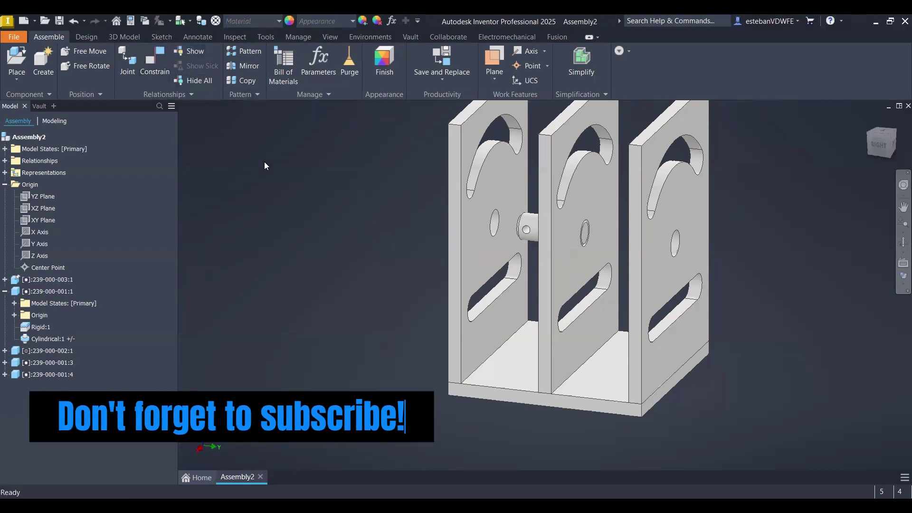
pyautogui.rightClick(524, 373)
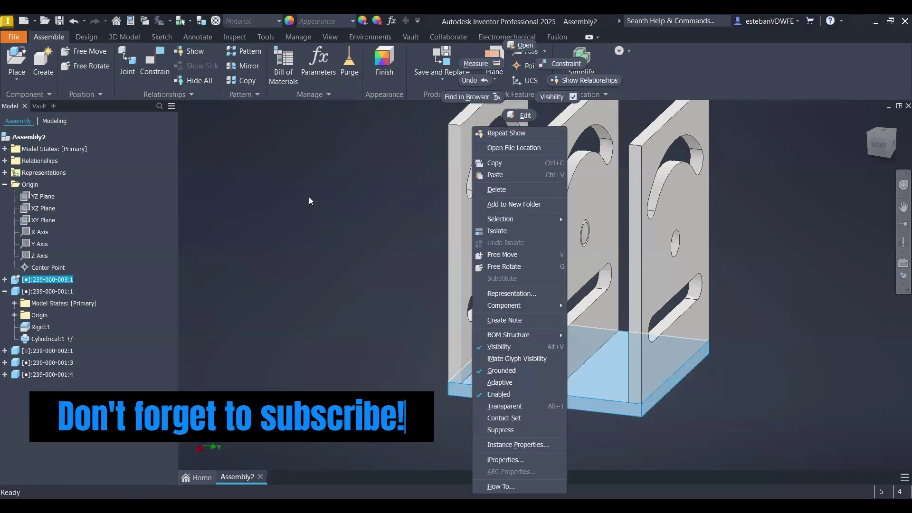
pyautogui.click(303, 202)
pyautogui.moveTo(772, 162); pyautogui.dragTo(713, 223, button='middle')
pyautogui.click(719, 214)
pyautogui.moveTo(712, 272)
pyautogui.mouseDown(button='middle')
pyautogui.moveTo(708, 256)
pyautogui.moveTo(620, 276)
pyautogui.mouseUp(button='middle')
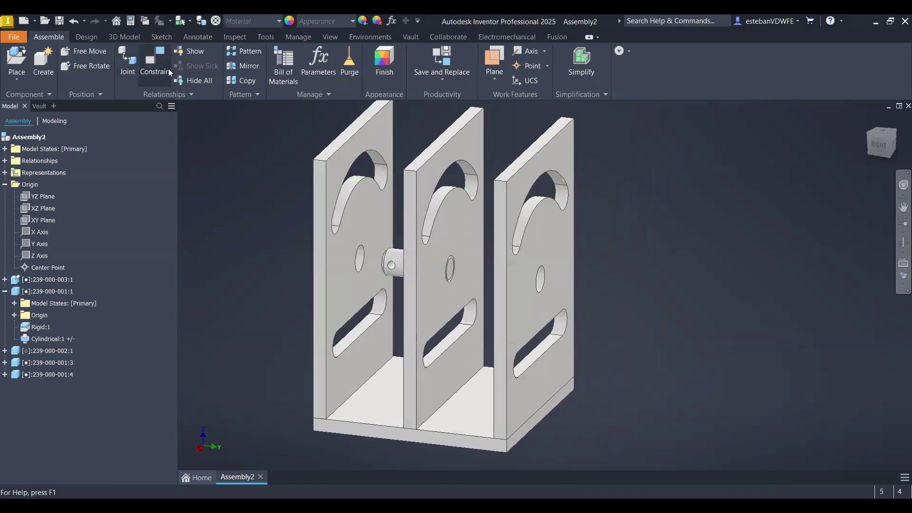
pyautogui.moveTo(259, 158); pyautogui.dragTo(301, 178, button='middle')
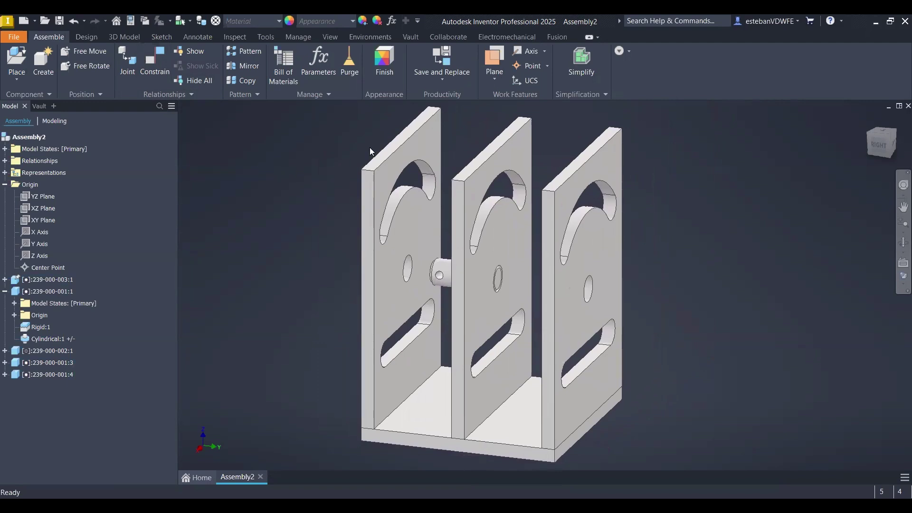
# Look at the Create Derived Substitutes settings and cancel the command.
pyautogui.click(442, 81)
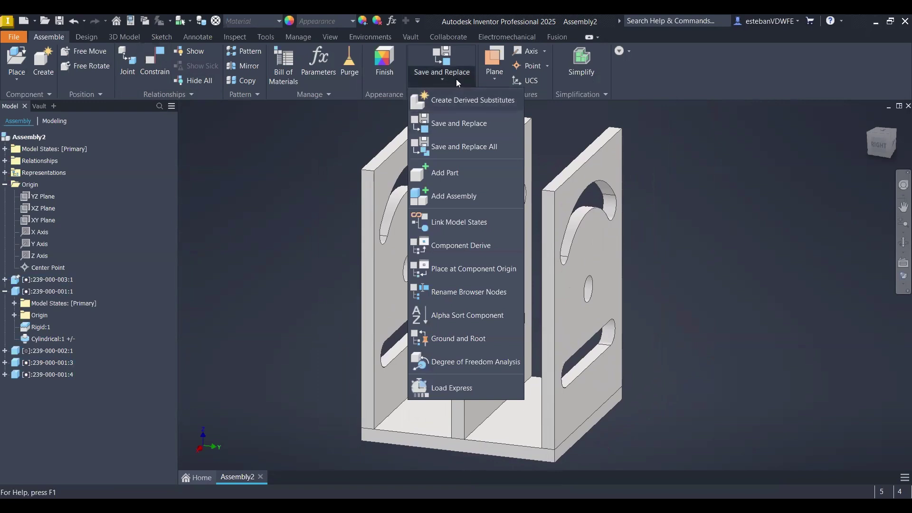
pyautogui.click(441, 106)
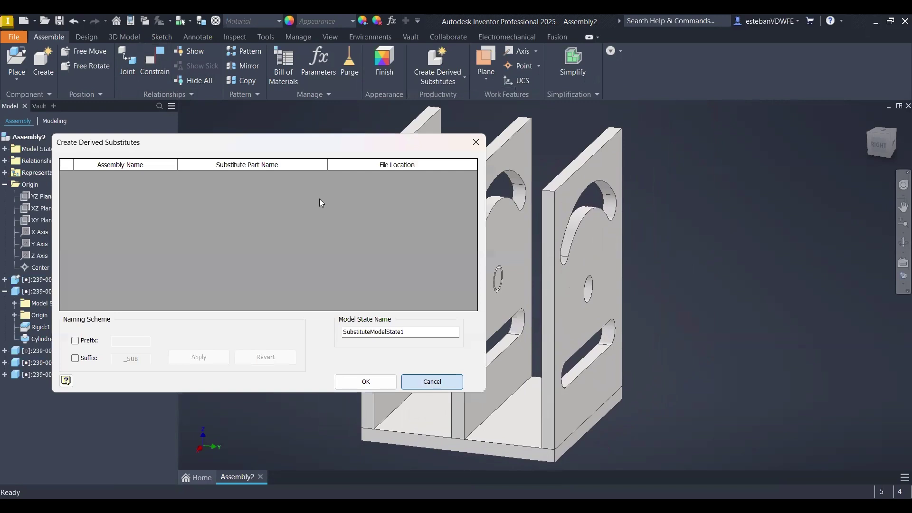
pyautogui.press('Escape')
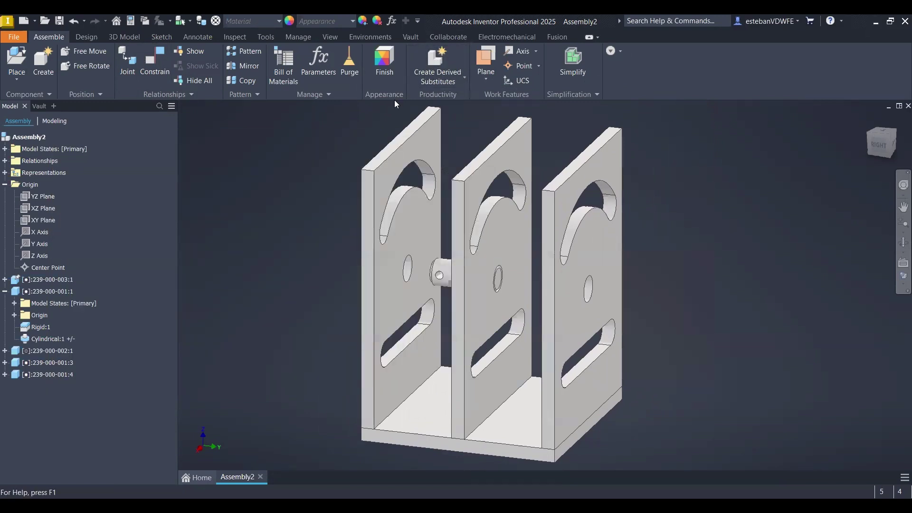
pyautogui.click(454, 79)
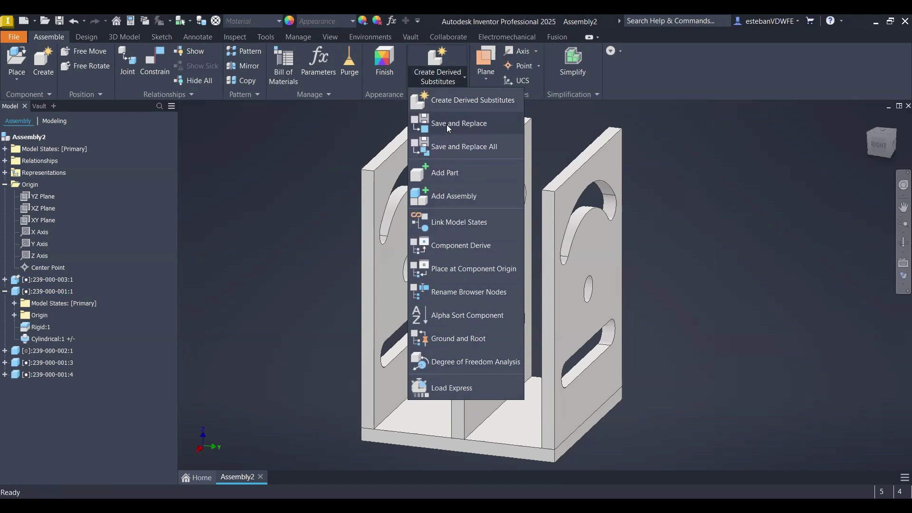
pyautogui.click(739, 269)
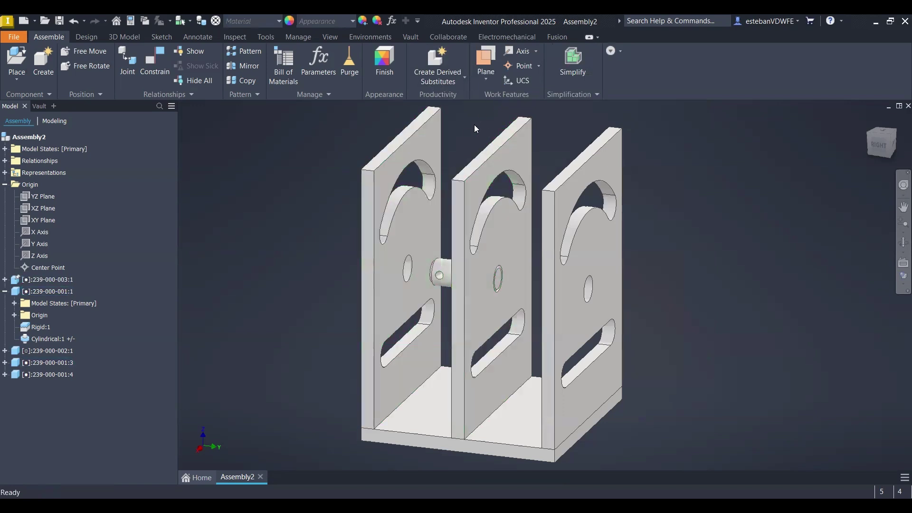
pyautogui.click(439, 78)
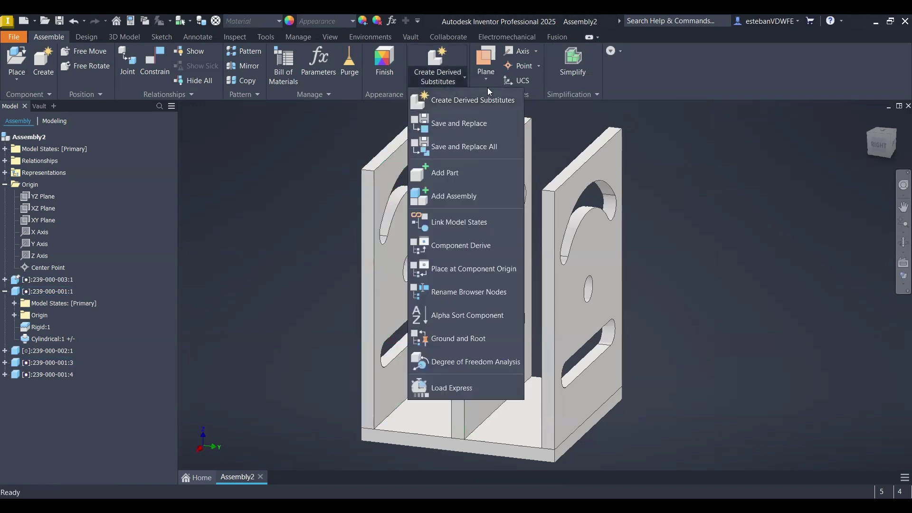
pyautogui.click(590, 119)
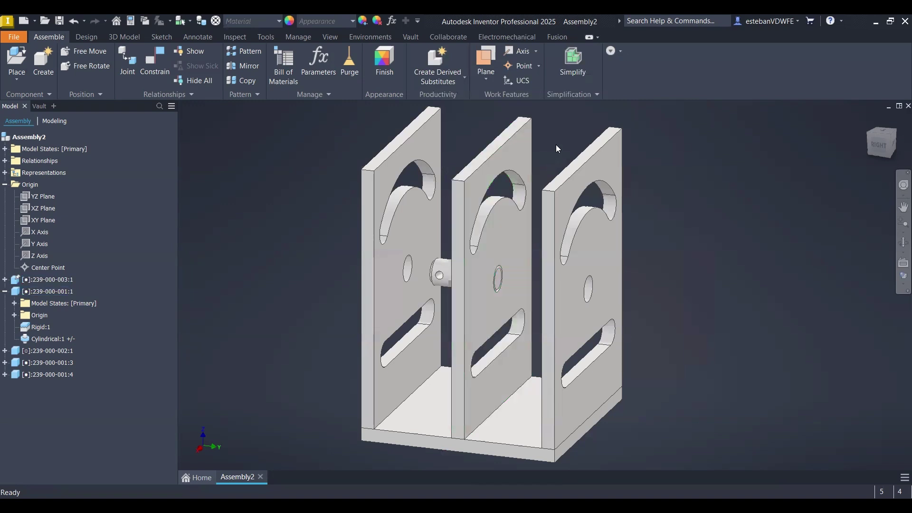
# Save and replace the middle slotted plate as new part 239-000-004, saving the session edits to 239-000-001.ipt.
pyautogui.click(436, 73)
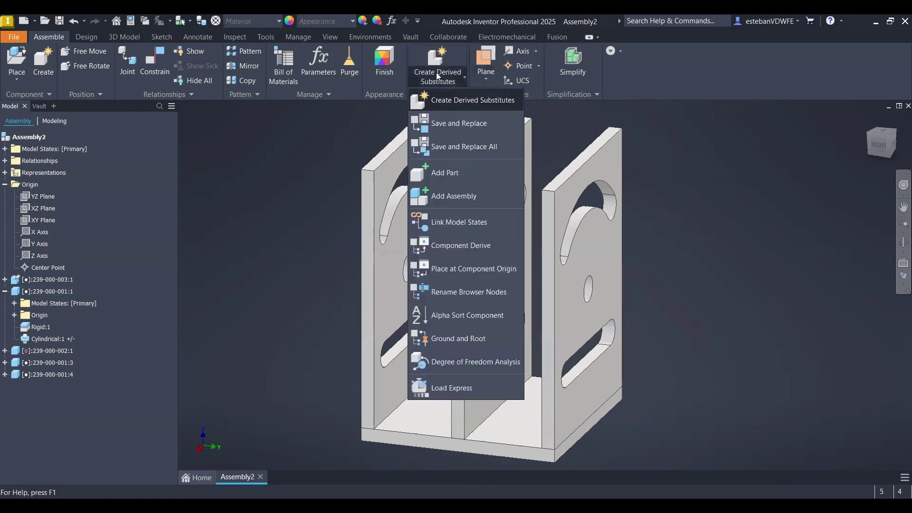
pyautogui.click(441, 124)
pyautogui.click(512, 165)
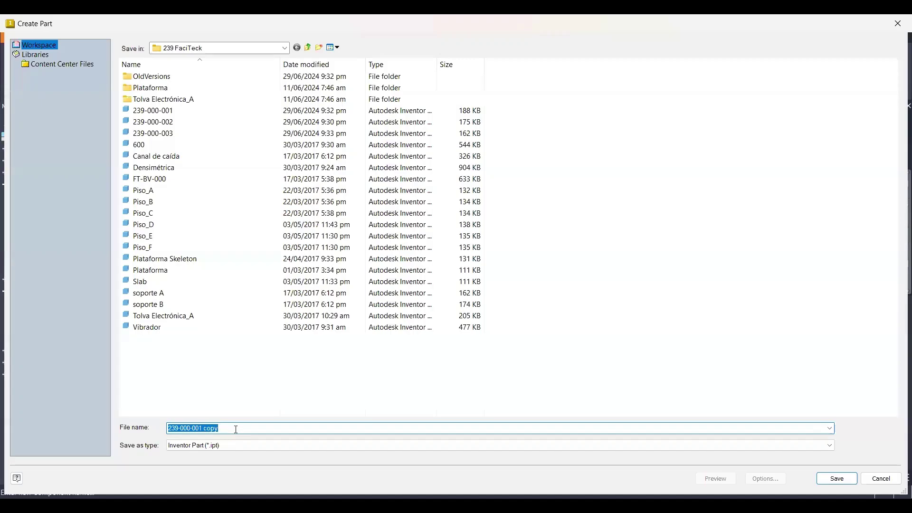
pyautogui.click(236, 430)
pyautogui.write('4')
pyautogui.click(837, 479)
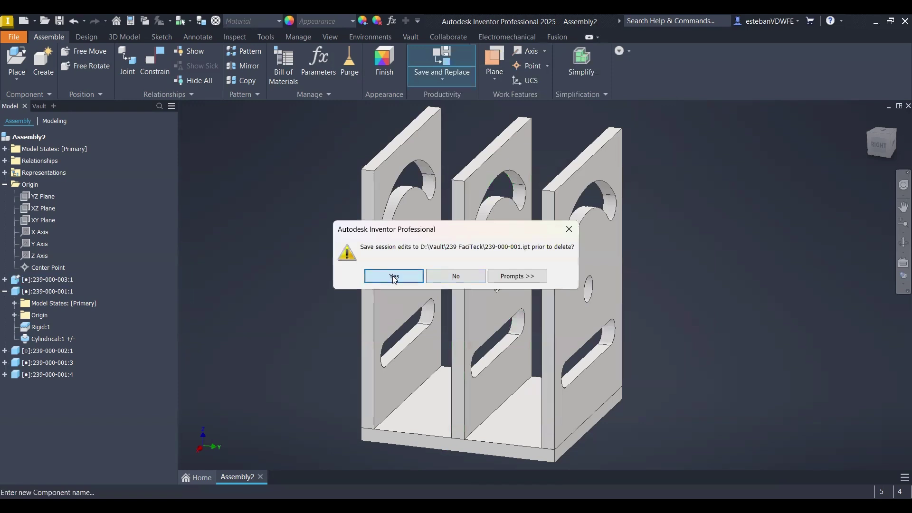
pyautogui.click(394, 278)
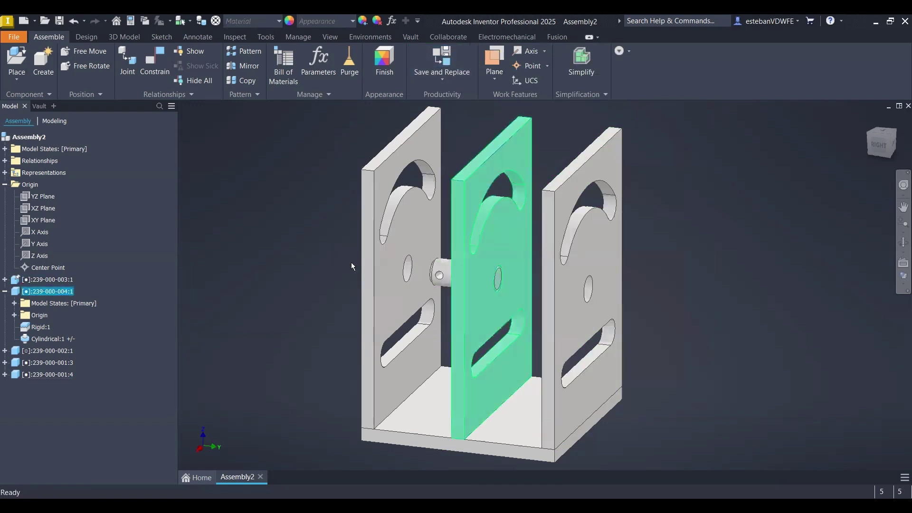
# Open the middle plate 239-000-004 for in-place editing within the assembly.
pyautogui.click(67, 294)
pyautogui.click(263, 270)
pyautogui.click(48, 291)
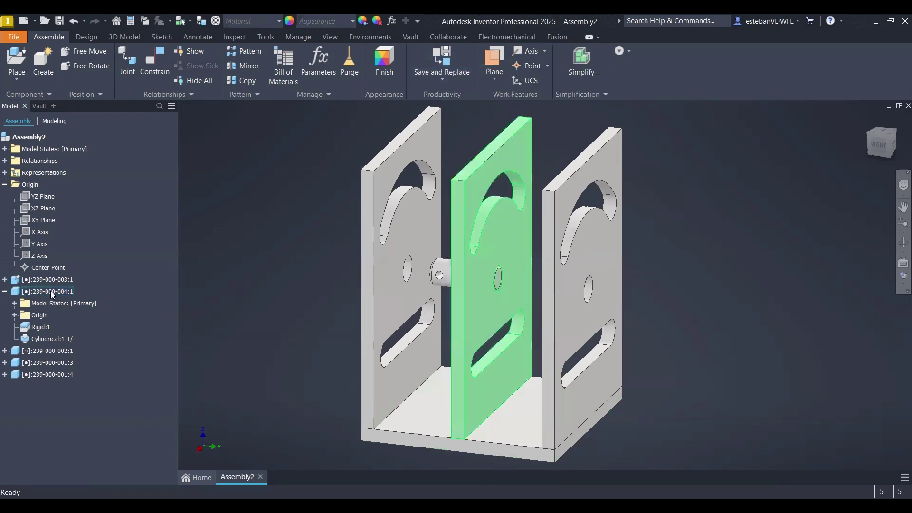
pyautogui.doubleClick(500, 250)
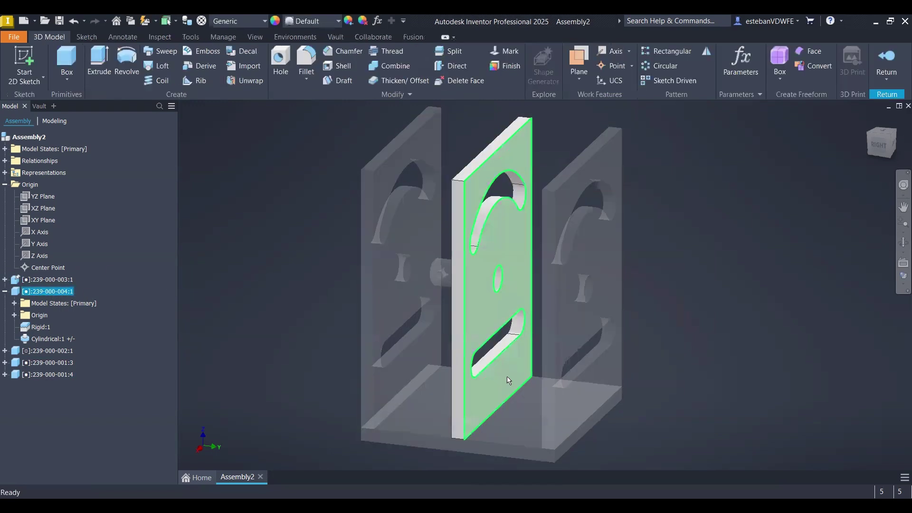
pyautogui.scroll(4, 513, 366)
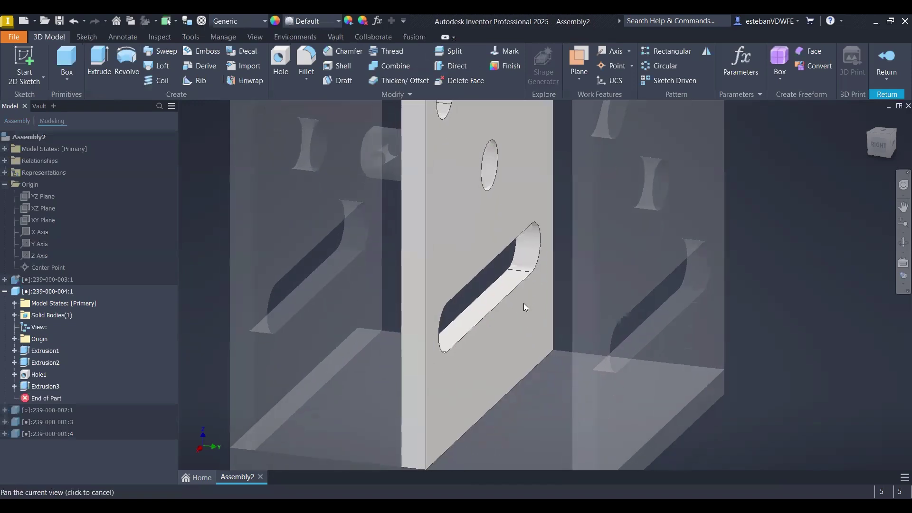
# Delete the lower straight slot from the middle plate 239-000-004 together with its consumed sketch, and finish the in-place edit.
pyautogui.rightClick(483, 286)
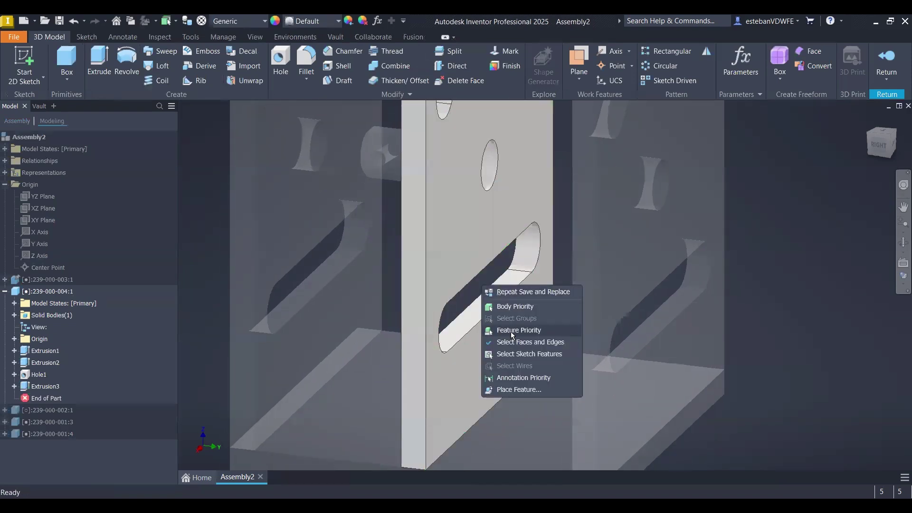
pyautogui.click(511, 333)
pyautogui.click(509, 306)
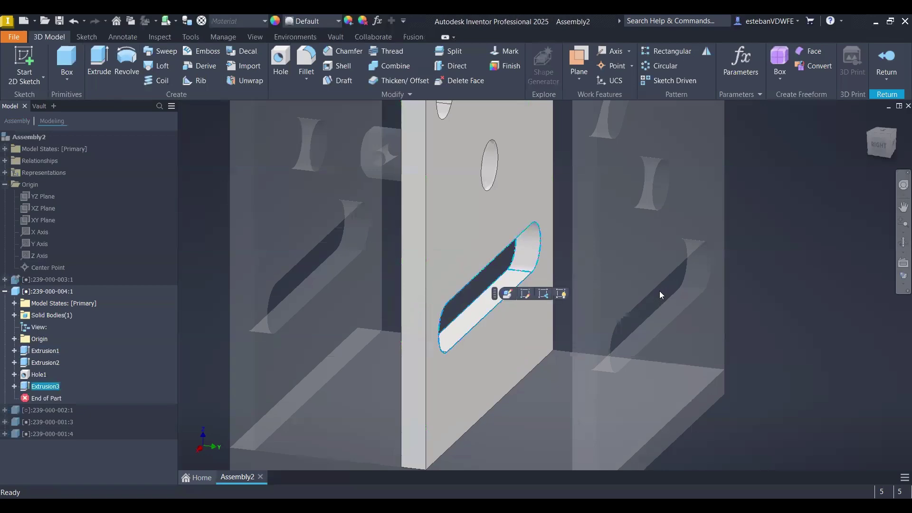
pyautogui.press('Delete')
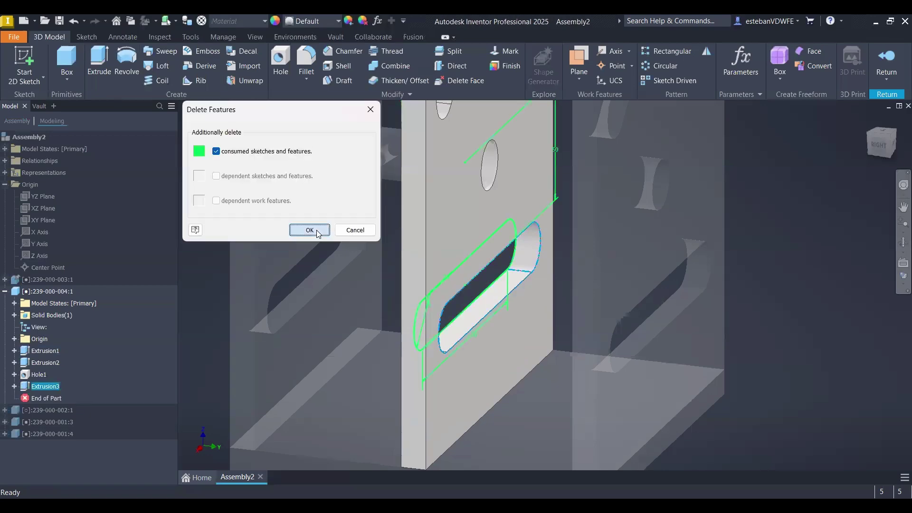
pyautogui.click(315, 231)
pyautogui.moveTo(784, 240); pyautogui.dragTo(772, 307, button='right')
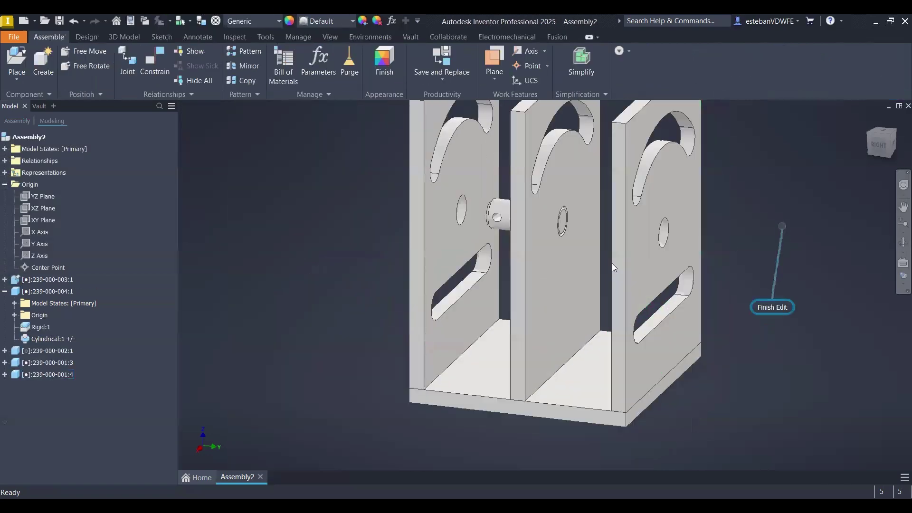
pyautogui.scroll(4, 629, 170)
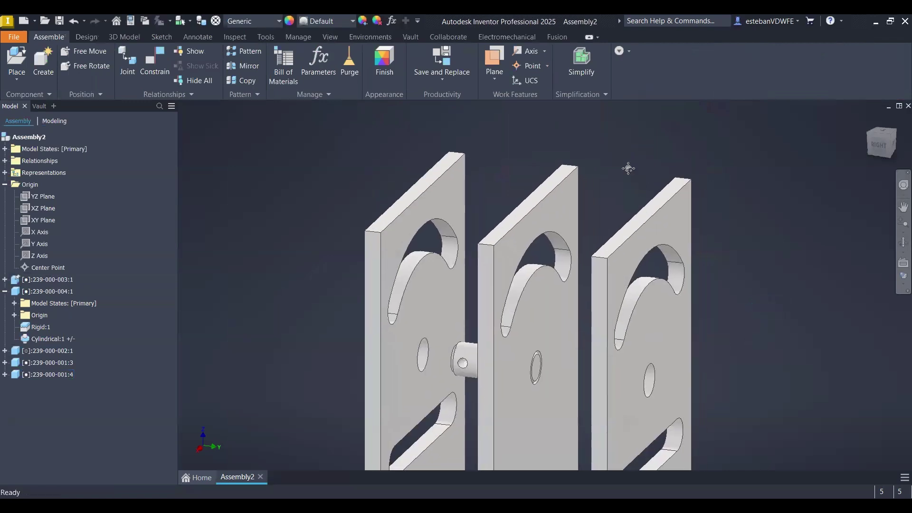
pyautogui.click(437, 79)
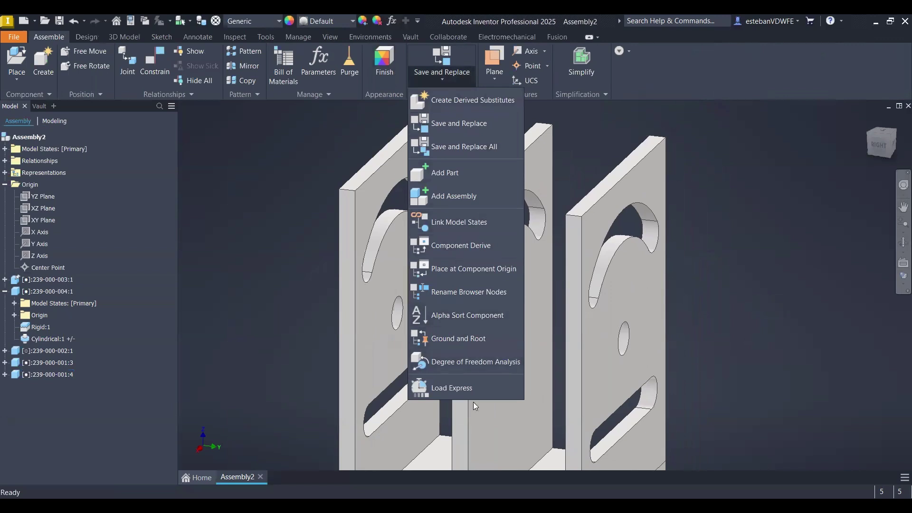
pyautogui.scroll(-5, 675, 204)
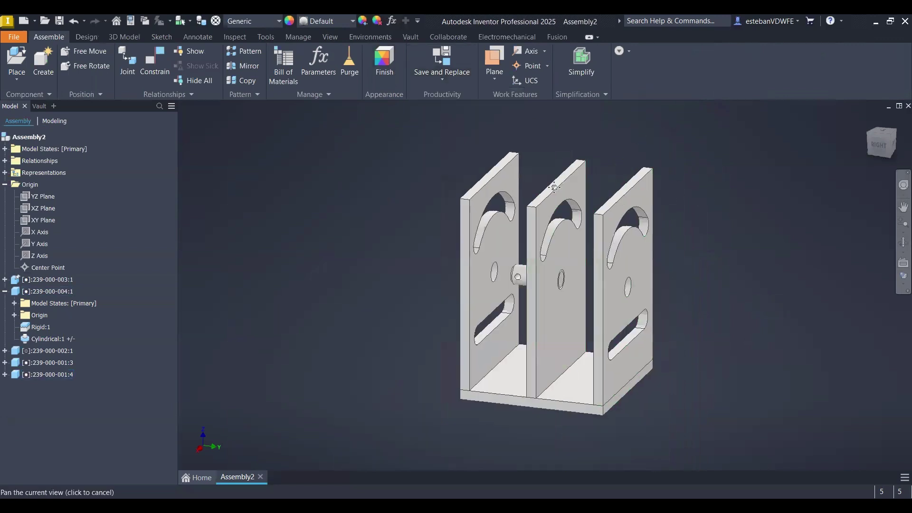
pyautogui.keyDown('shift'); pyautogui.rightClick(360, 216); pyautogui.keyUp('shift')
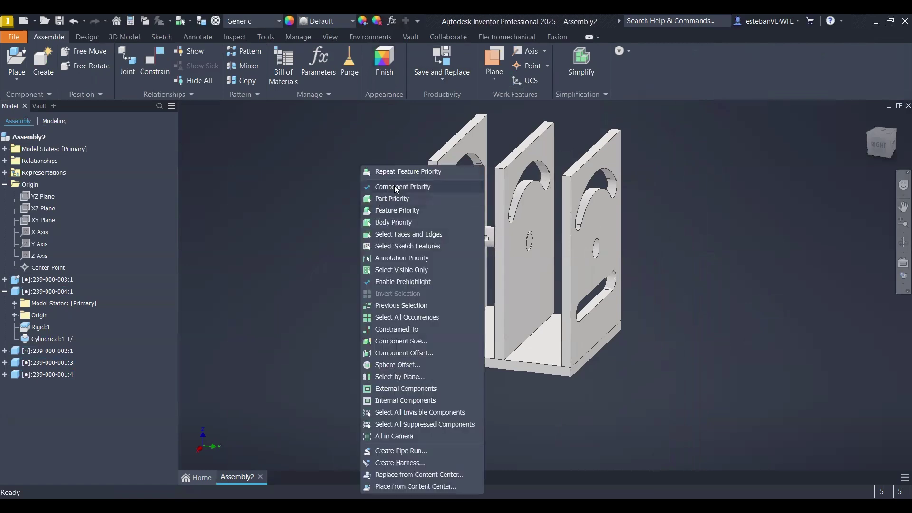
pyautogui.press('Escape')
pyautogui.click(442, 67)
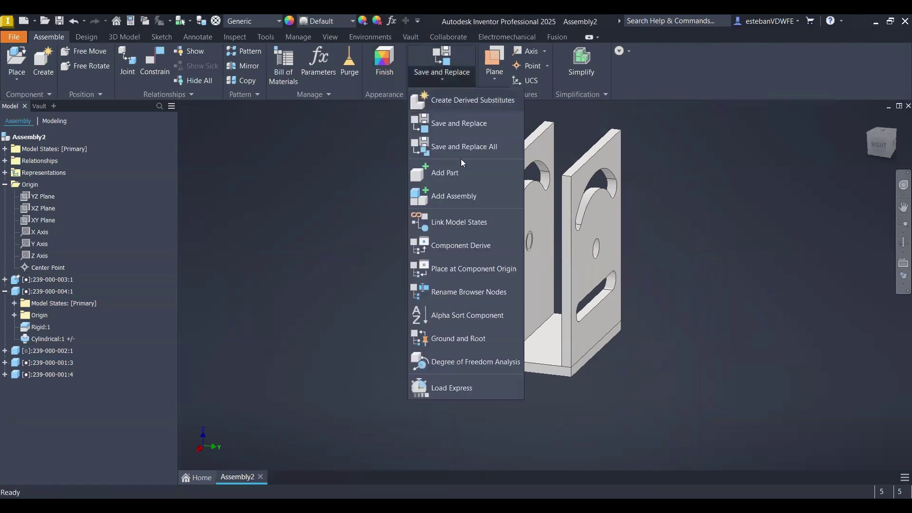
pyautogui.click(353, 221)
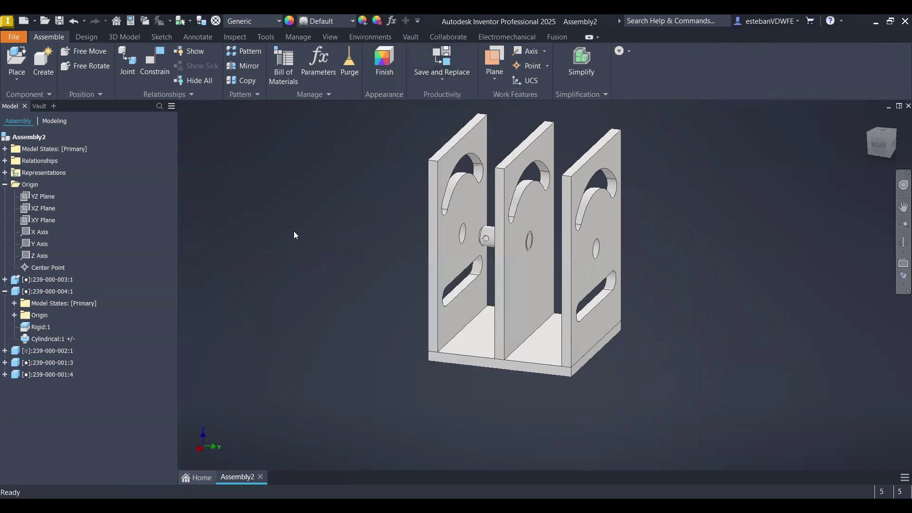
pyautogui.moveTo(360, 251); pyautogui.dragTo(351, 252, button='middle')
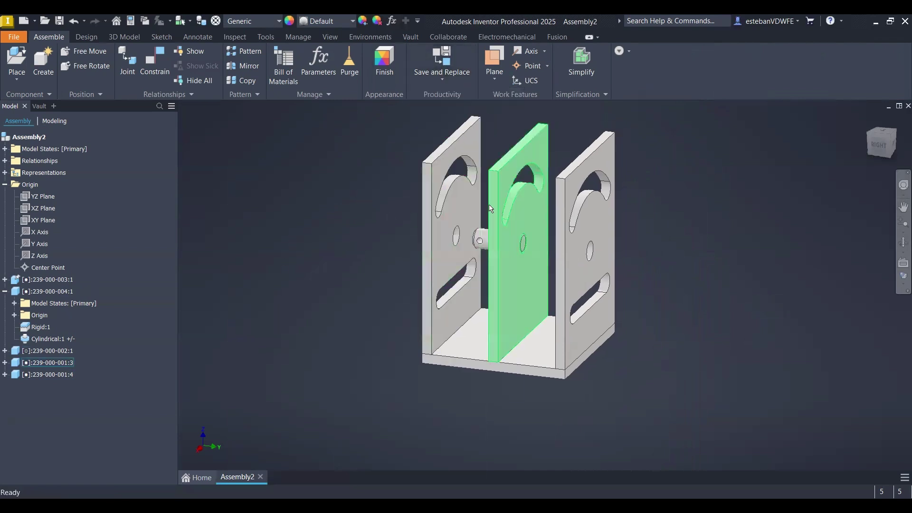
# Review the assembly's model parameters and close the Parameters dialog.
pyautogui.moveTo(489, 214); pyautogui.dragTo(489, 238, button='middle')
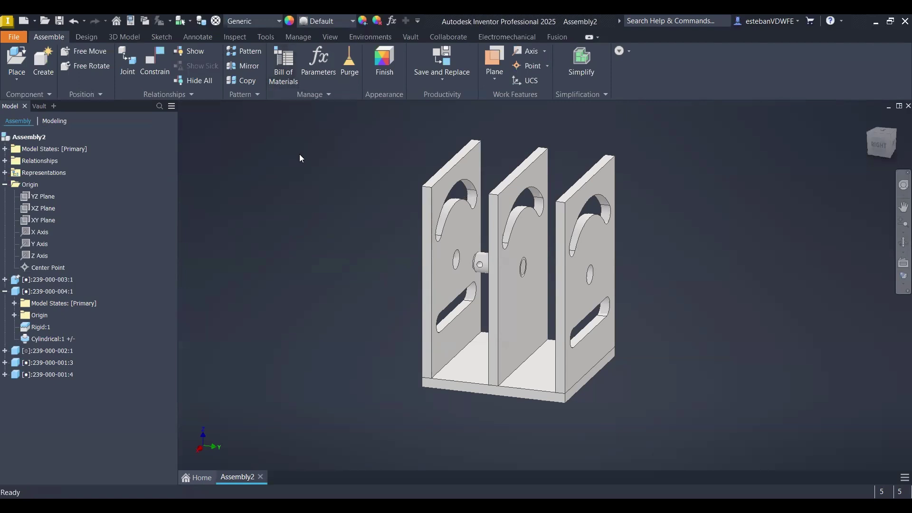
pyautogui.moveTo(352, 151); pyautogui.dragTo(341, 156, button='middle')
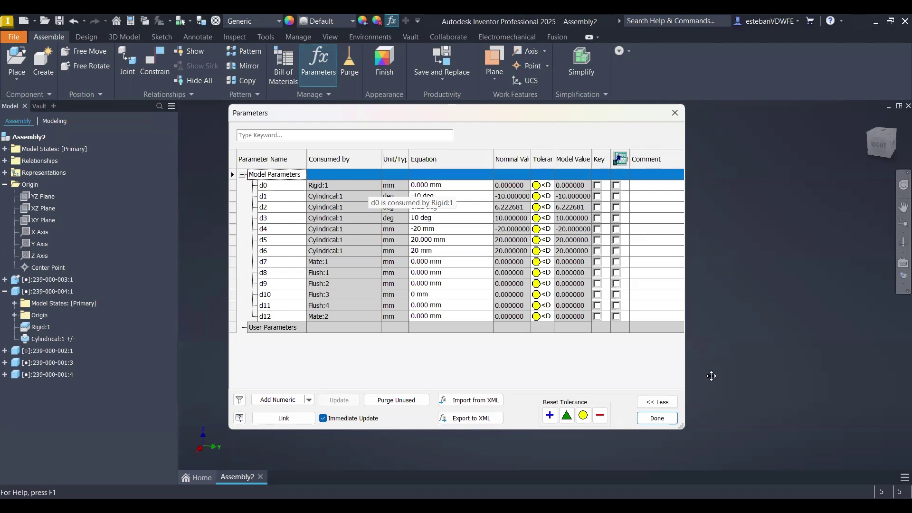
pyautogui.press('Escape')
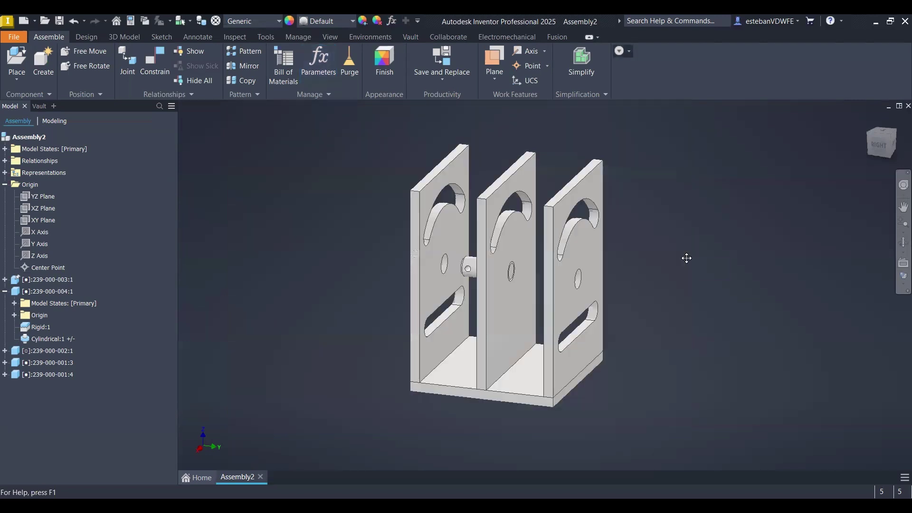
# Make the Measure command group visible among the assembly tools.
pyautogui.click(623, 51)
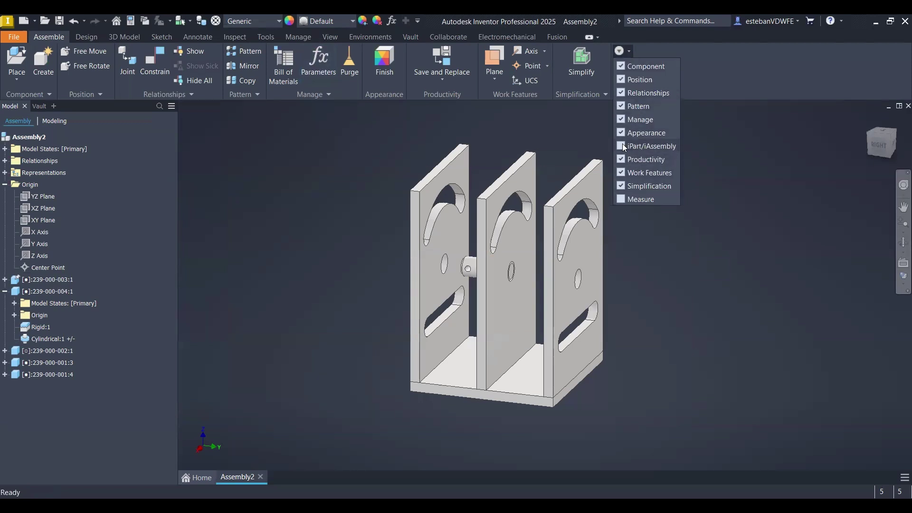
pyautogui.click(621, 200)
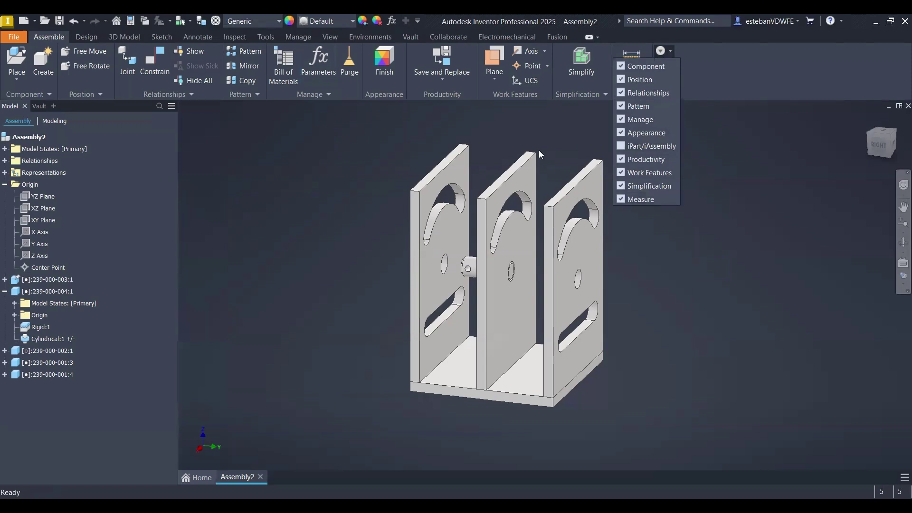
pyautogui.click(538, 152)
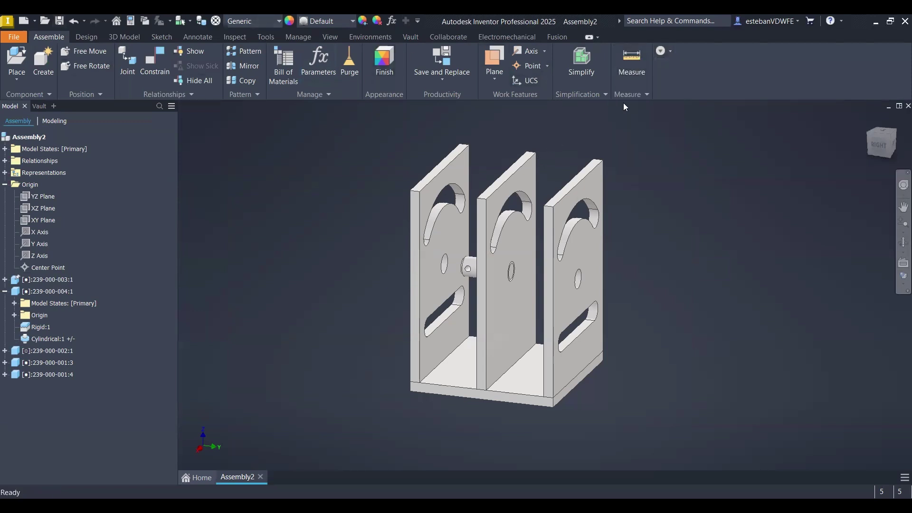
pyautogui.moveTo(697, 218); pyautogui.dragTo(687, 242, button='middle')
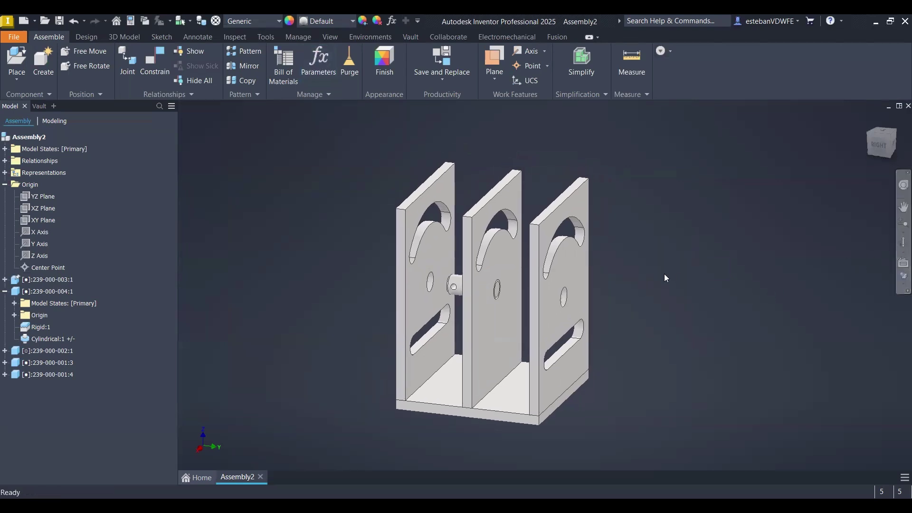
pyautogui.moveTo(651, 277)
pyautogui.mouseDown(button='middle')
pyautogui.moveTo(629, 262)
pyautogui.moveTo(670, 271)
pyautogui.moveTo(638, 279)
pyautogui.moveTo(670, 275)
pyautogui.moveTo(654, 285)
pyautogui.moveTo(672, 247)
pyautogui.moveTo(651, 264)
pyautogui.moveTo(675, 264)
pyautogui.moveTo(657, 267)
pyautogui.mouseUp(button='middle')
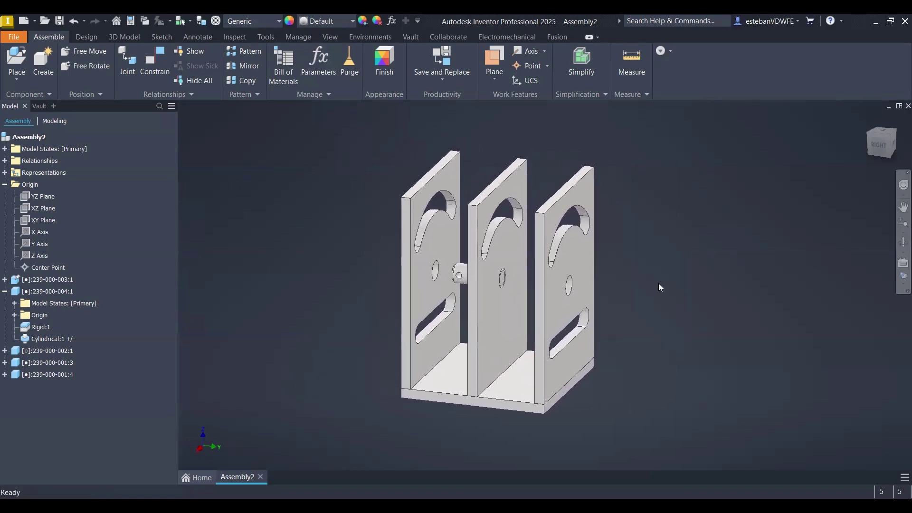
pyautogui.keyDown('shift'); pyautogui.moveTo(662, 278); pyautogui.dragTo(704, 270, button='middle'); pyautogui.keyUp('shift')
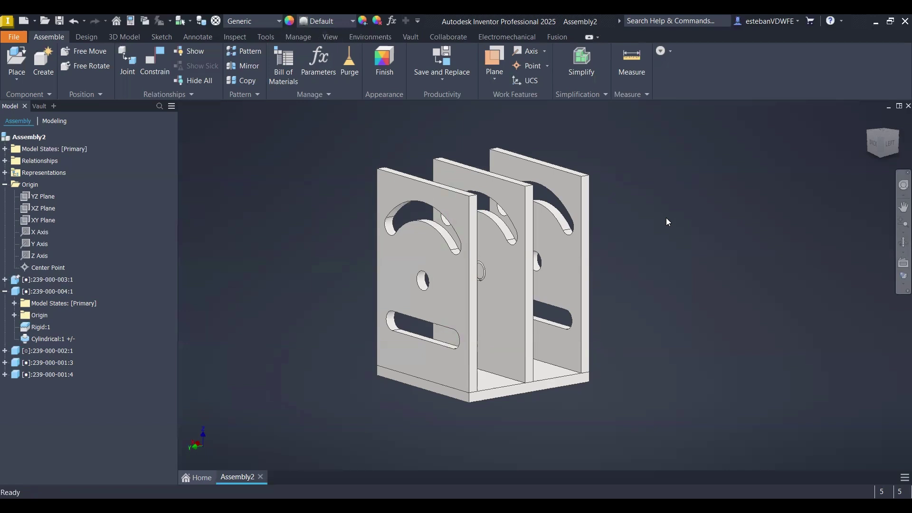
pyautogui.moveTo(666, 218); pyautogui.dragTo(693, 229, button='middle')
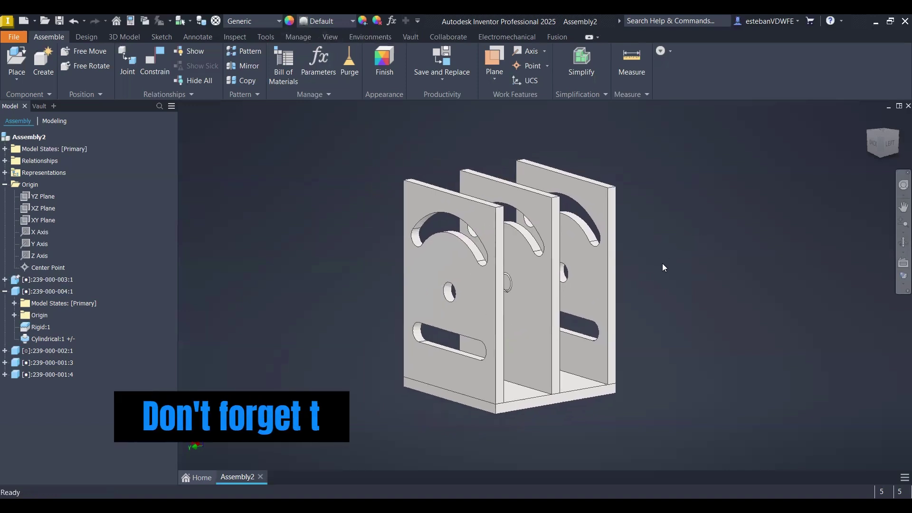
pyautogui.moveTo(663, 264); pyautogui.dragTo(690, 241, button='middle')
pyautogui.scroll(3, 587, 235)
pyautogui.scroll(-3, 588, 237)
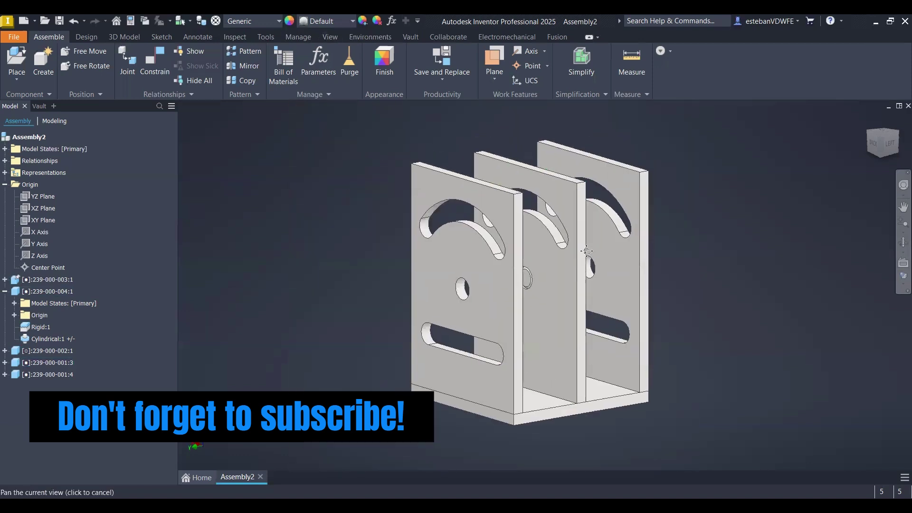
pyautogui.moveTo(483, 203); pyautogui.dragTo(476, 202, button='middle')
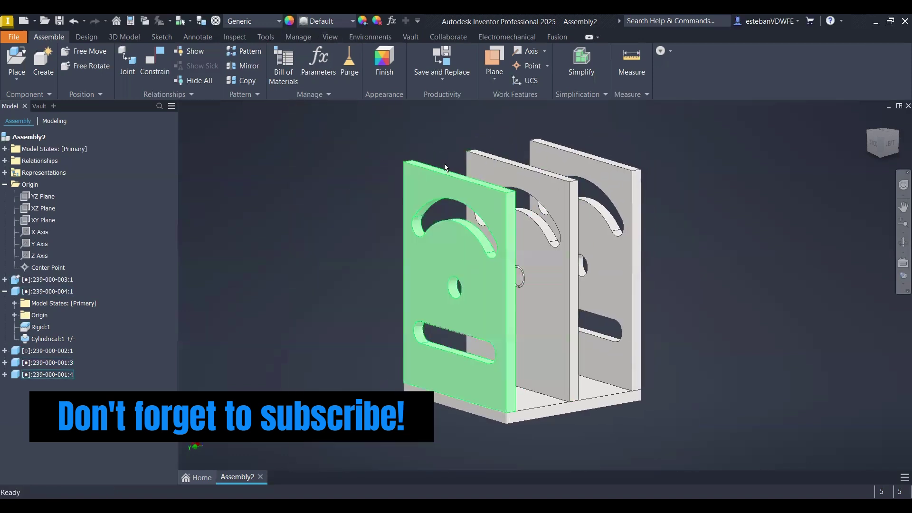